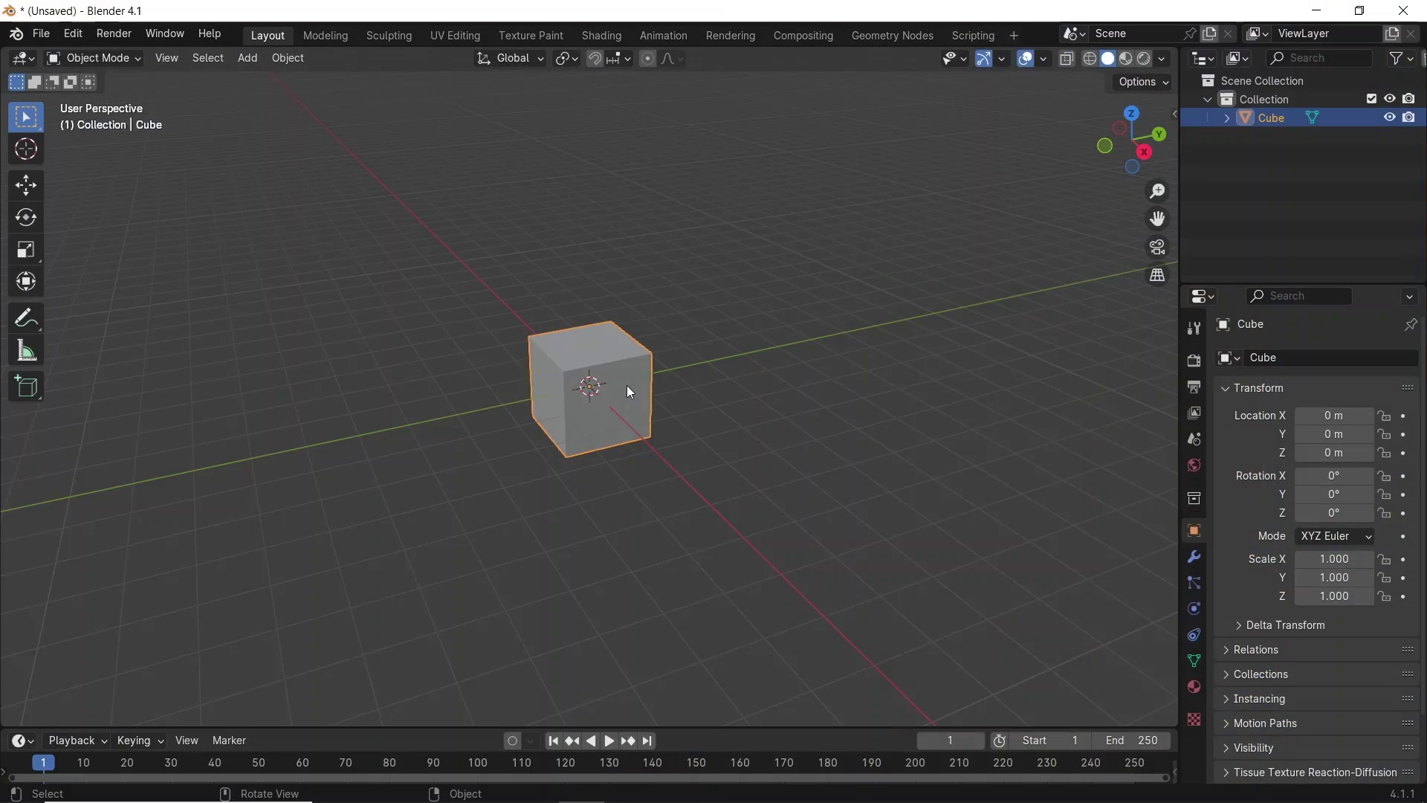
Subdivide the whole cube twice in Edit Mode for a 4-by-4 grid per face, then exit
{"action": "key", "text": "Tab"}
{"action": "right_click", "coordinate": [626, 385]}
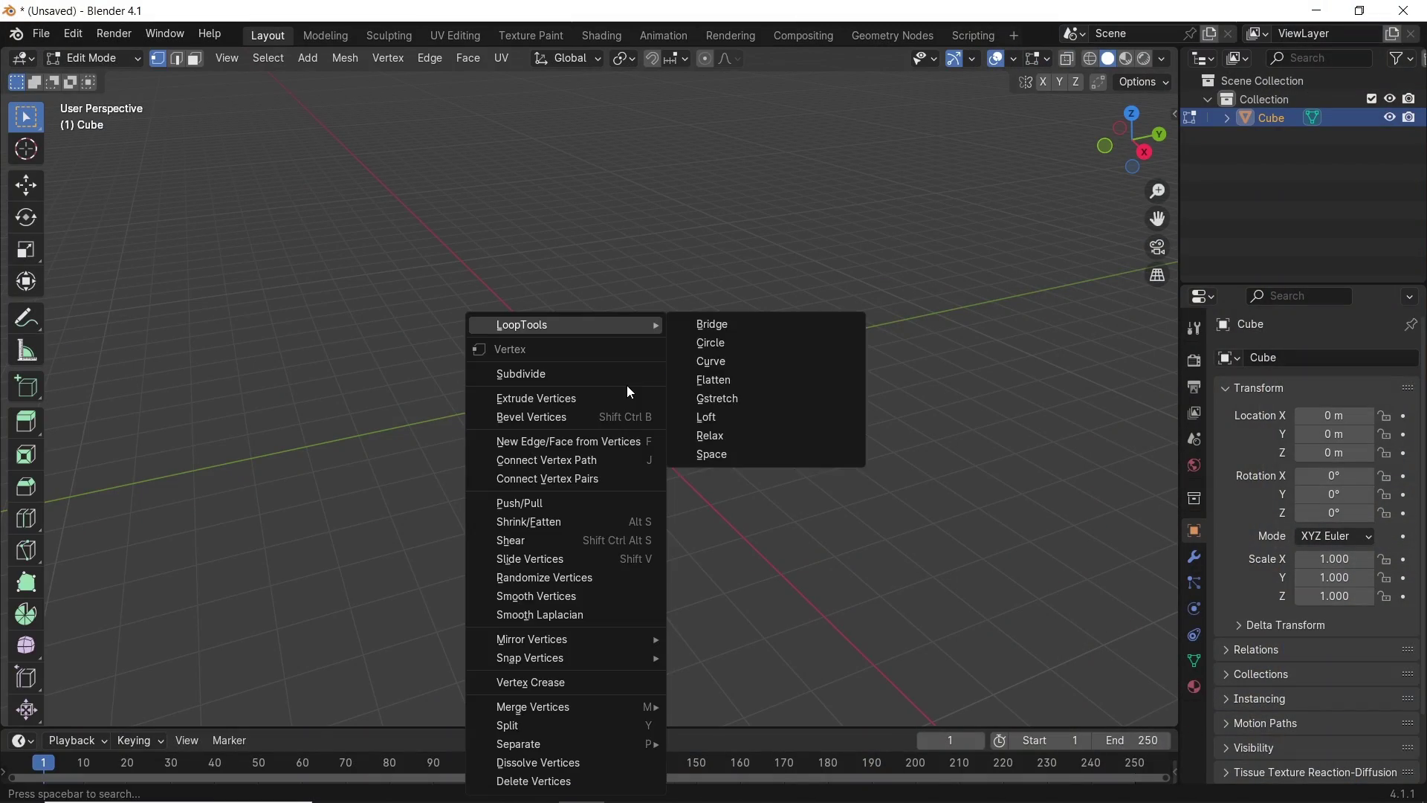
{"action": "left_click", "coordinate": [580, 375]}
{"action": "scroll", "coordinate": [622, 372], "scroll_direction": "up", "scroll_amount": 2}
{"action": "mouse_move", "coordinate": [622, 372]}
{"action": "middle_mouse_down"}
{"action": "mouse_move", "coordinate": [609, 375]}
{"action": "mouse_move", "coordinate": [637, 367]}
{"action": "middle_mouse_up"}
{"action": "right_click", "coordinate": [638, 365]}
{"action": "left_click", "coordinate": [639, 362]}
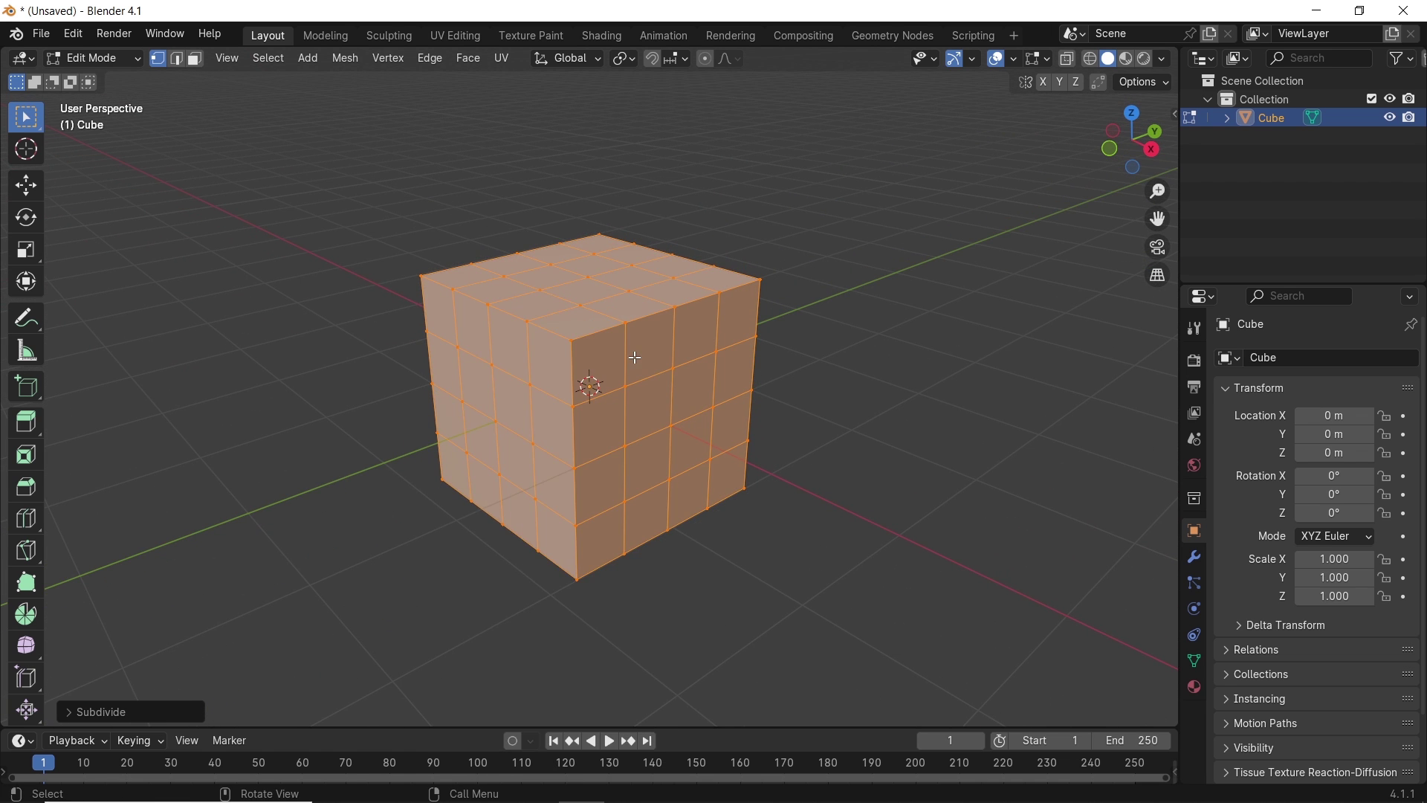
{"action": "right_click", "coordinate": [636, 358]}
{"action": "left_click", "coordinate": [635, 357]}
{"action": "key", "text": "Tab"}
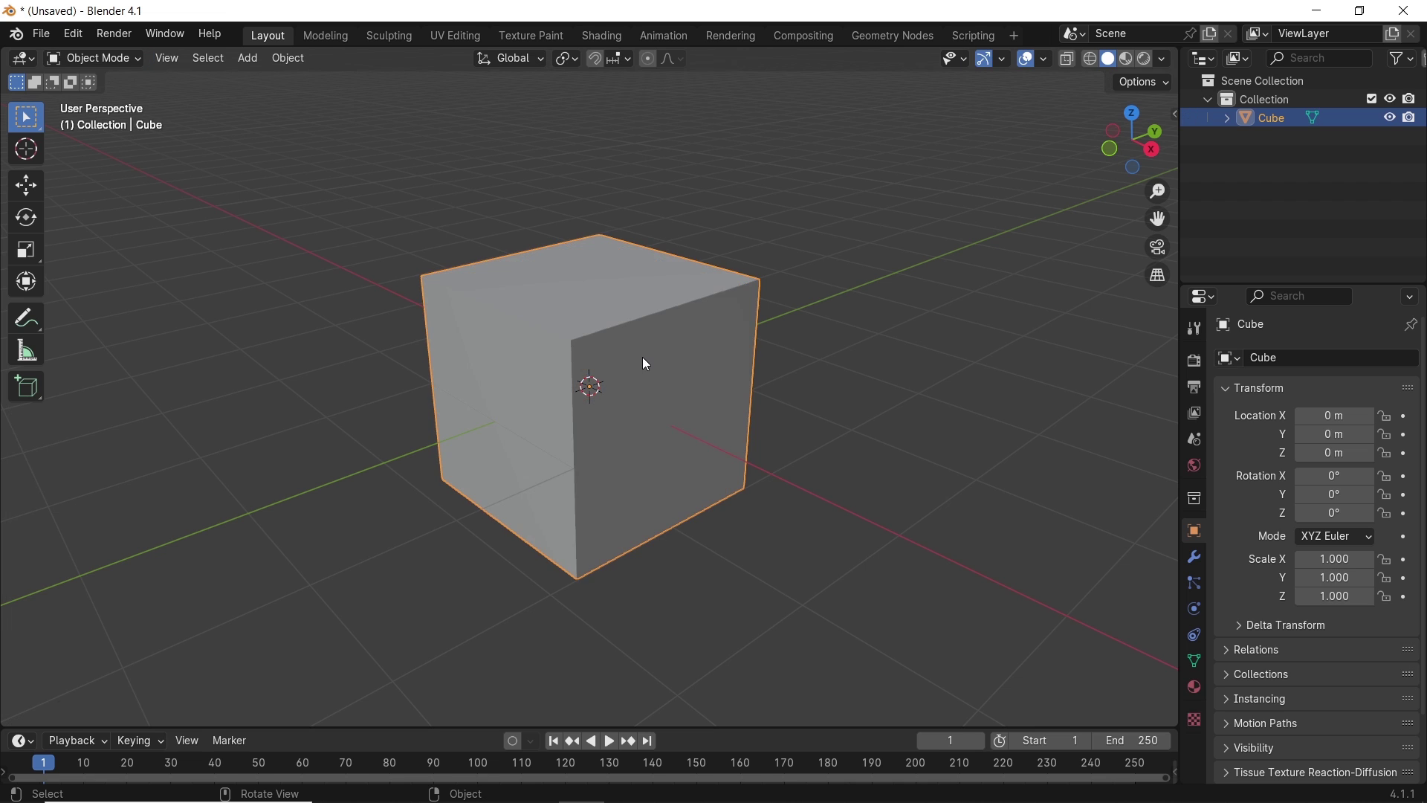
Show the cube's Modifier Properties and browse the Add Modifier list, leaving the stack empty
{"action": "left_click", "coordinate": [249, 58]}
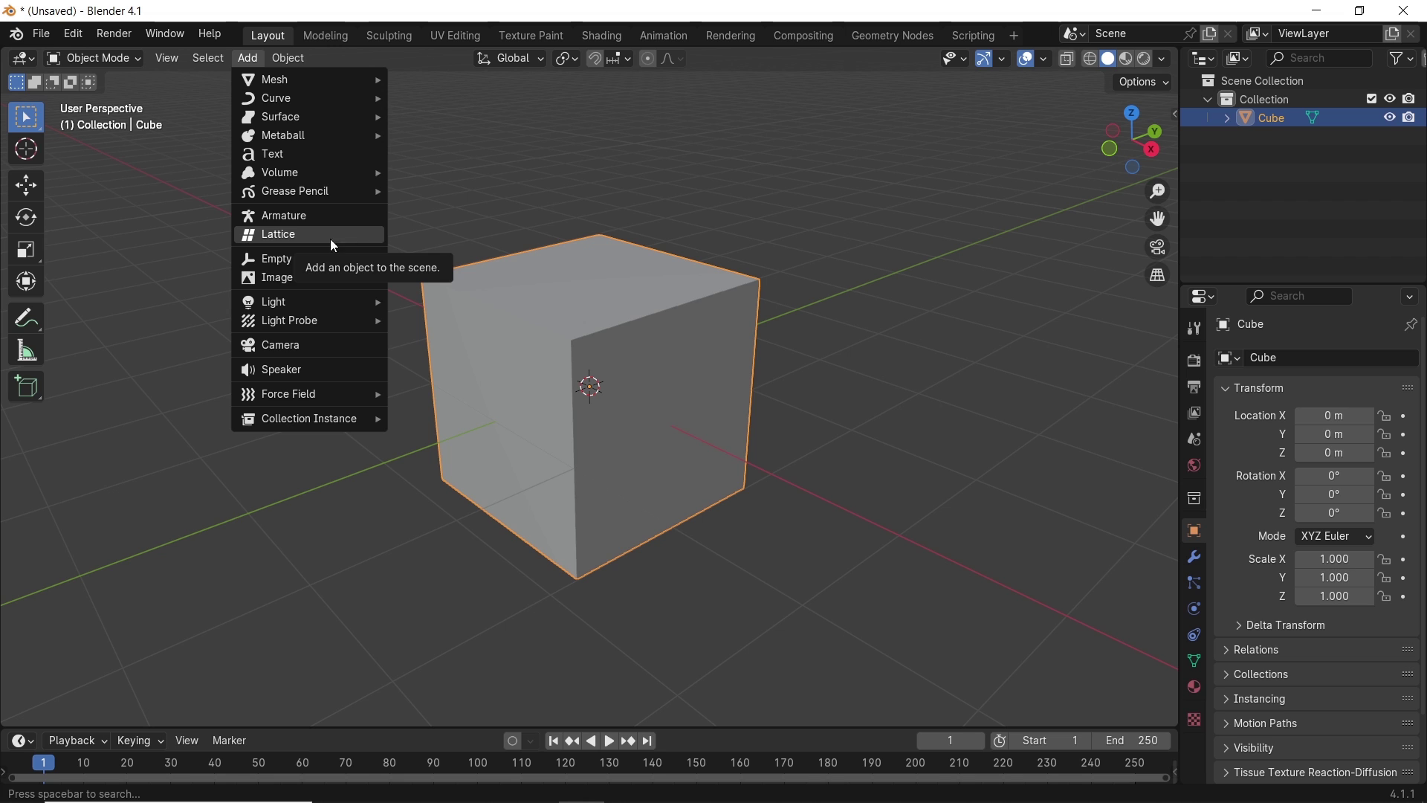
{"action": "left_click", "coordinate": [1195, 557]}
{"action": "left_click", "coordinate": [1273, 362]}
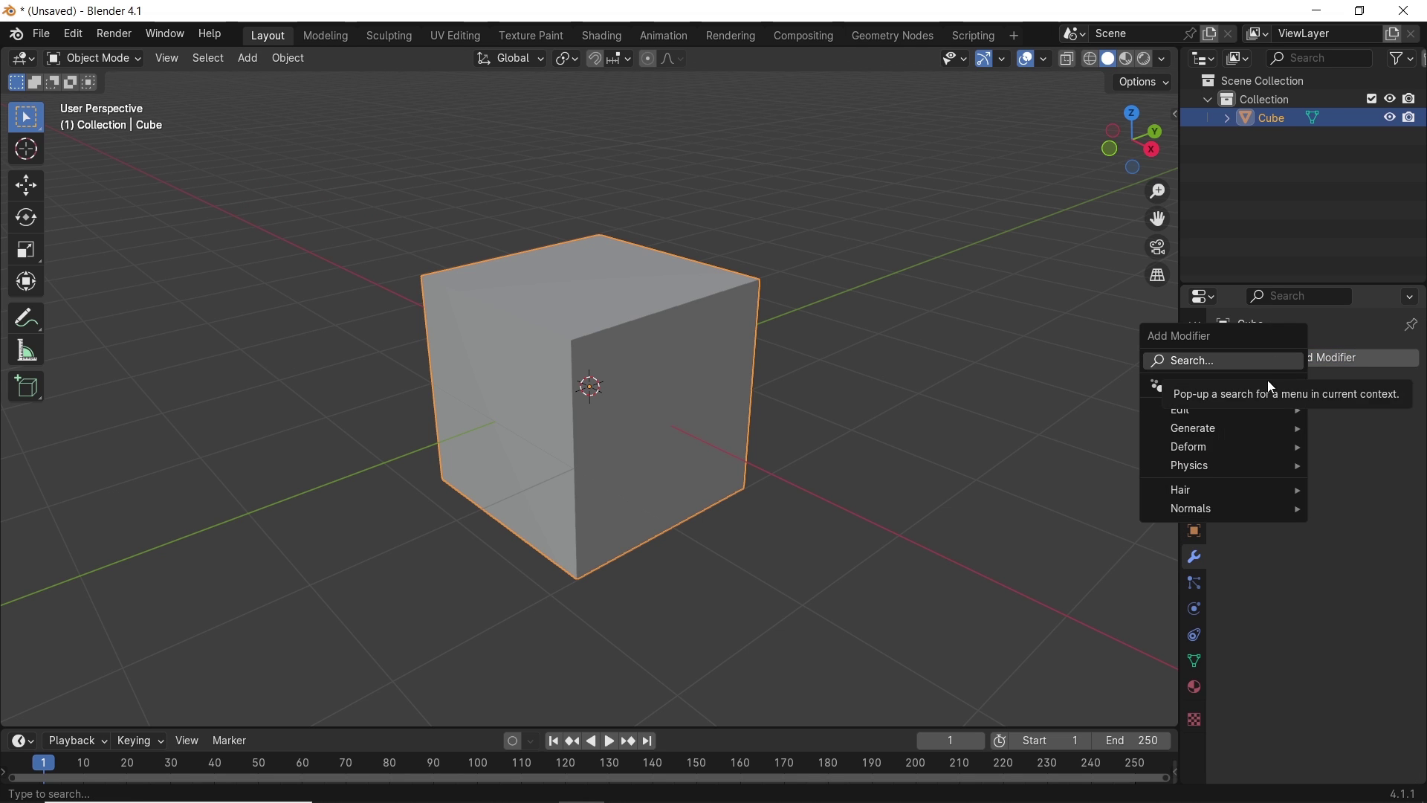
{"action": "mouse_move", "coordinate": [1245, 449]}
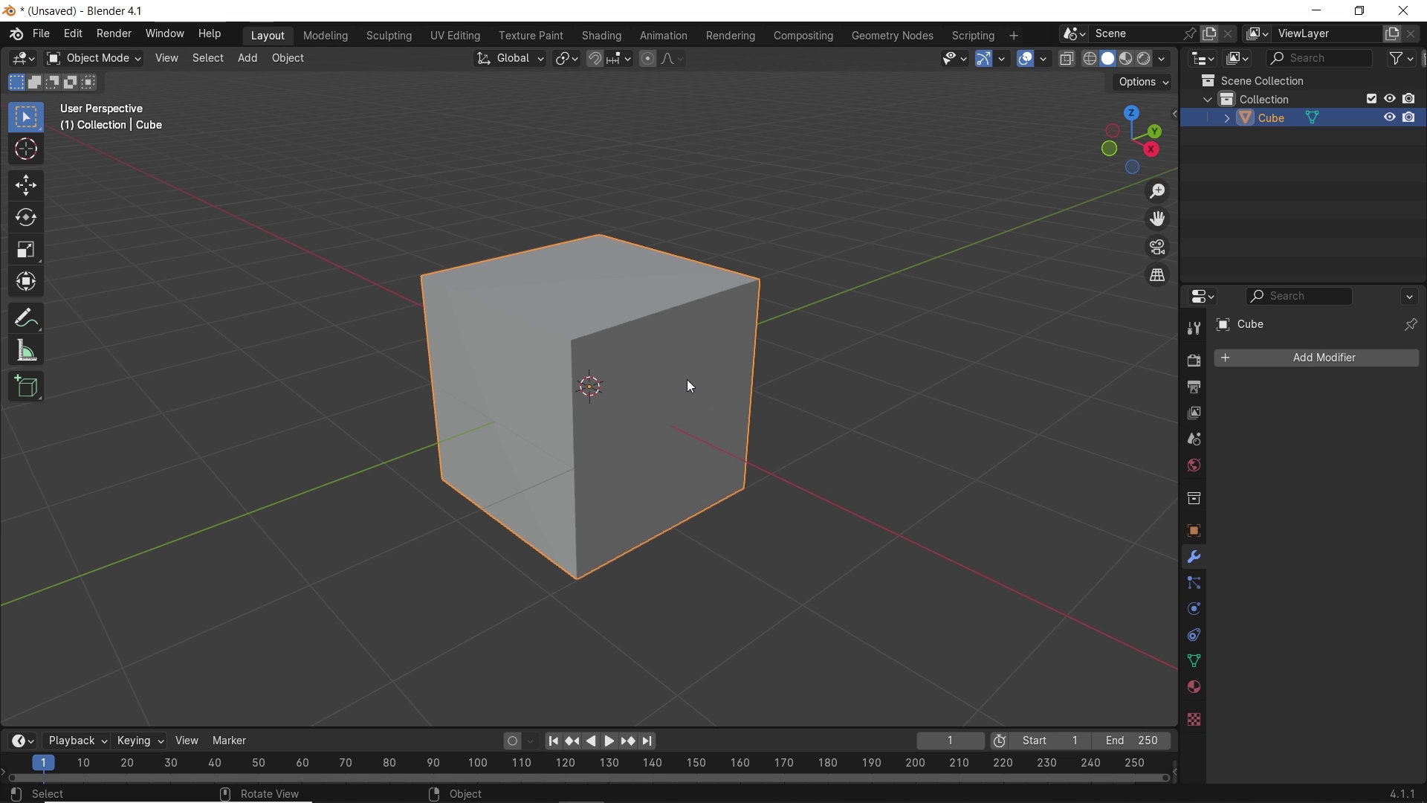
Add a Lattice object and scale it up until it encloses the cube
{"action": "left_click", "coordinate": [260, 54]}
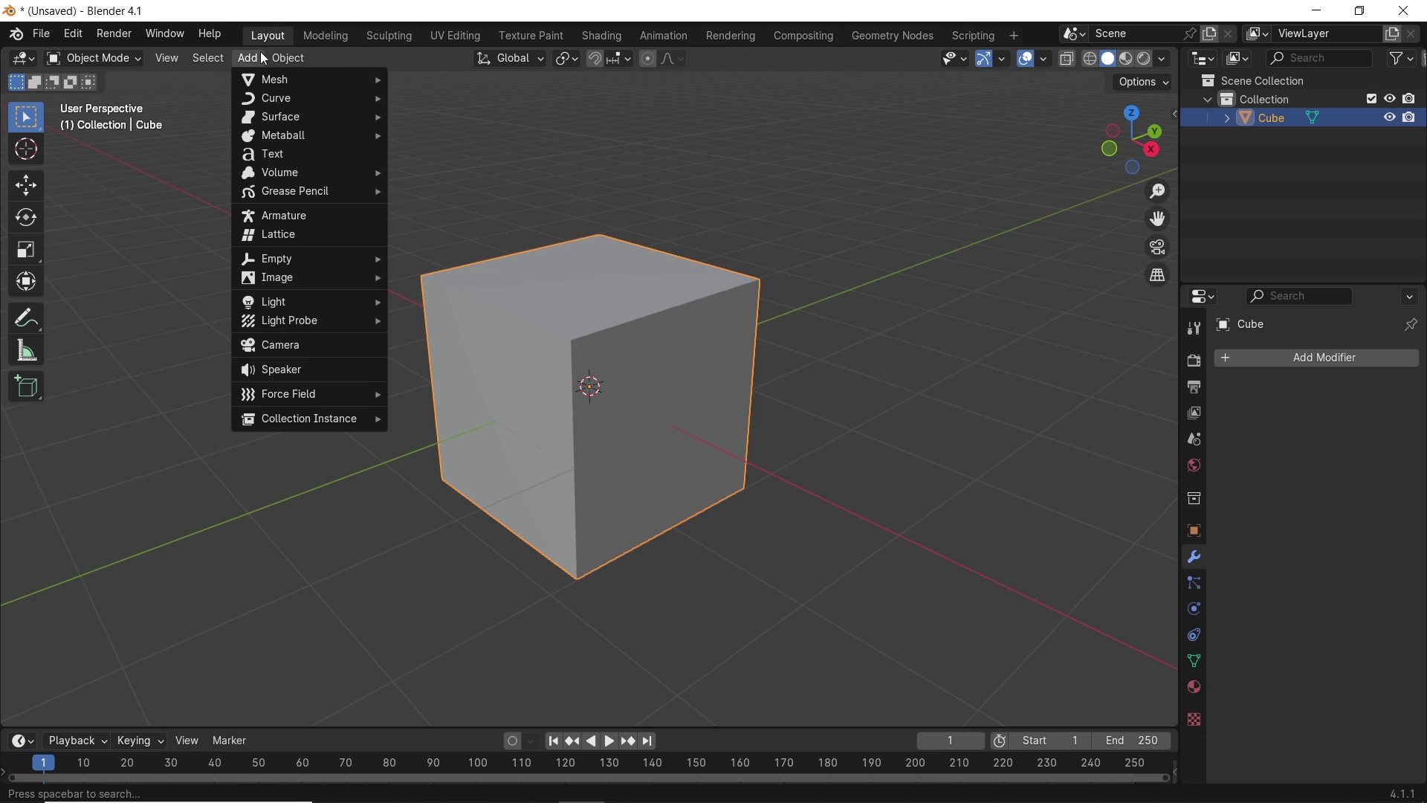
{"action": "left_click", "coordinate": [306, 236]}
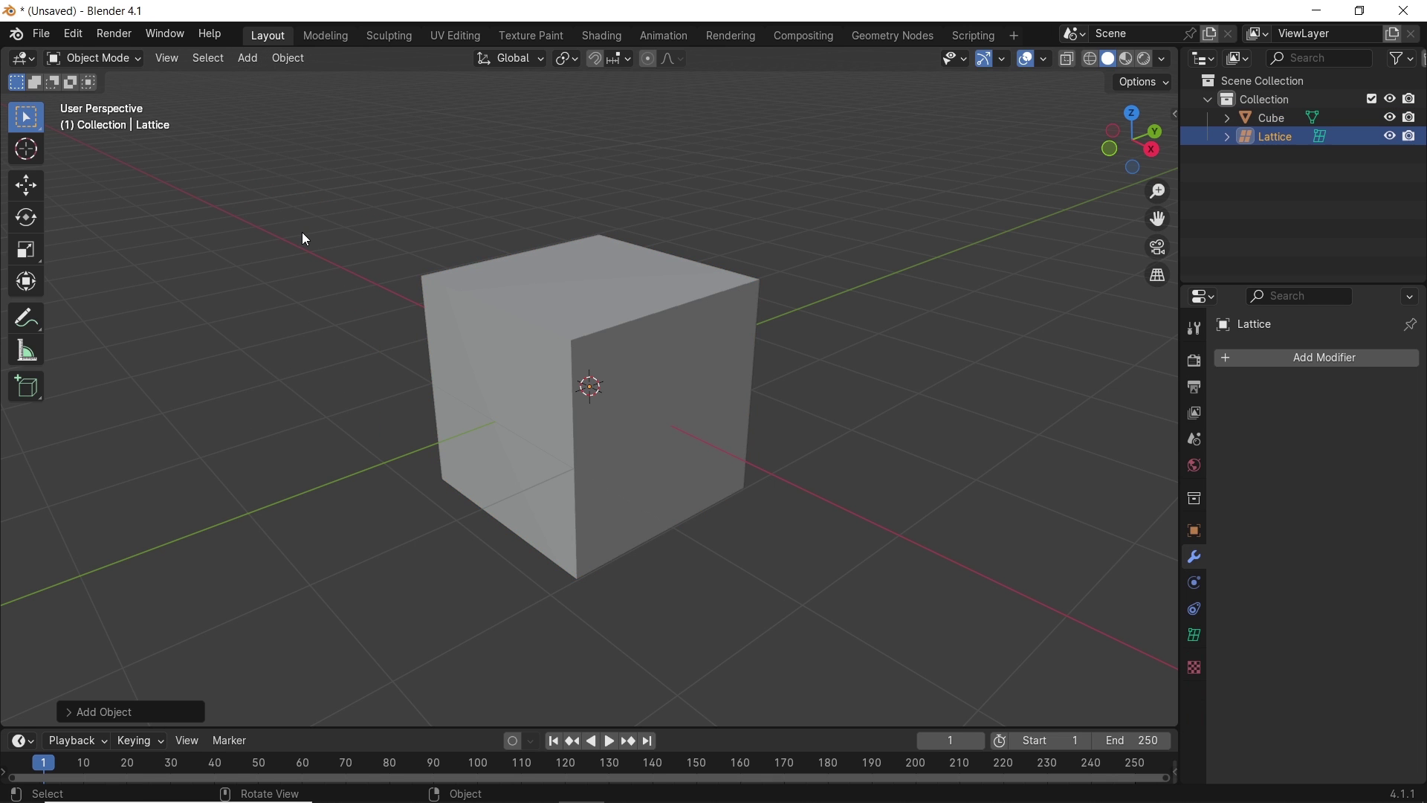
{"action": "key", "text": "shift+z"}
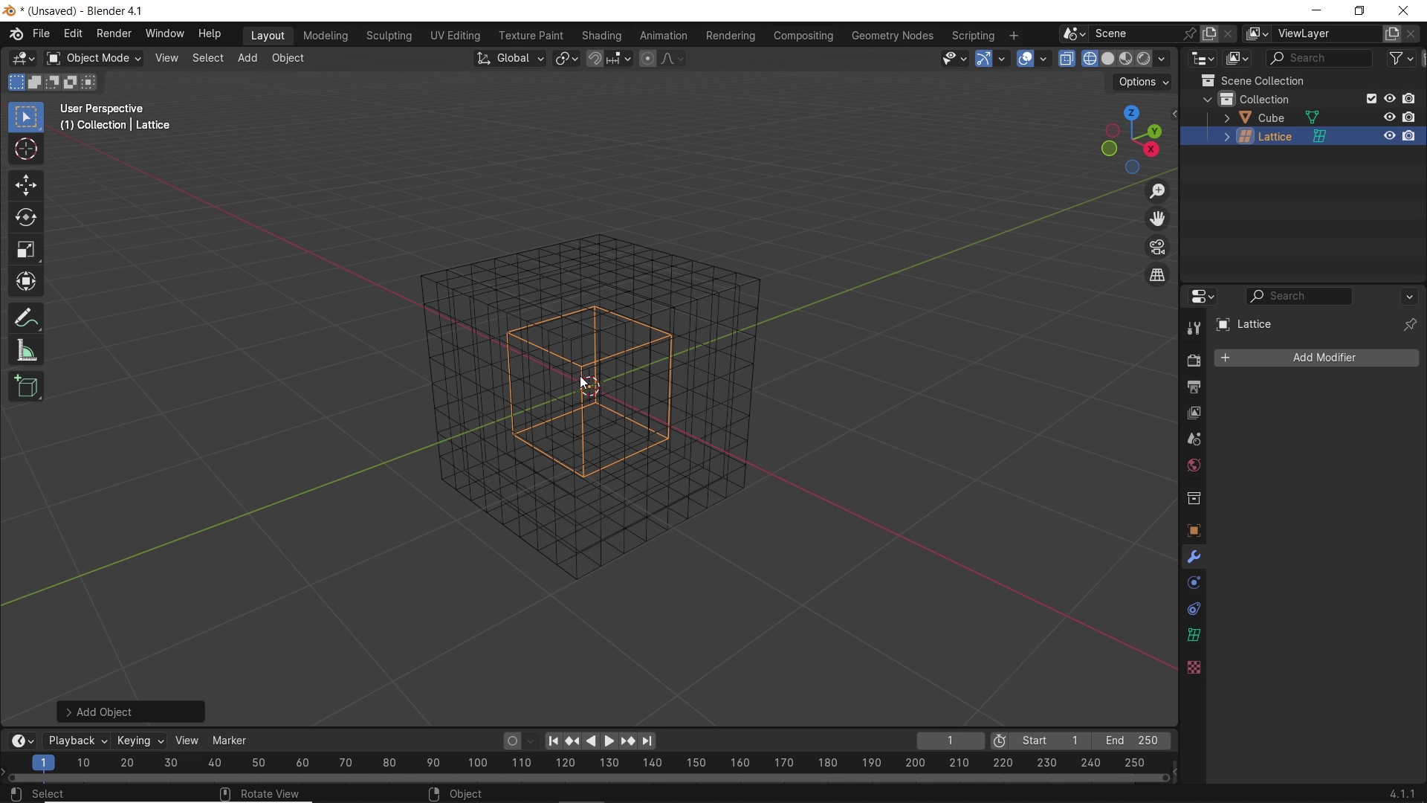
{"action": "key", "text": "s"}
{"action": "left_click", "coordinate": [830, 396]}
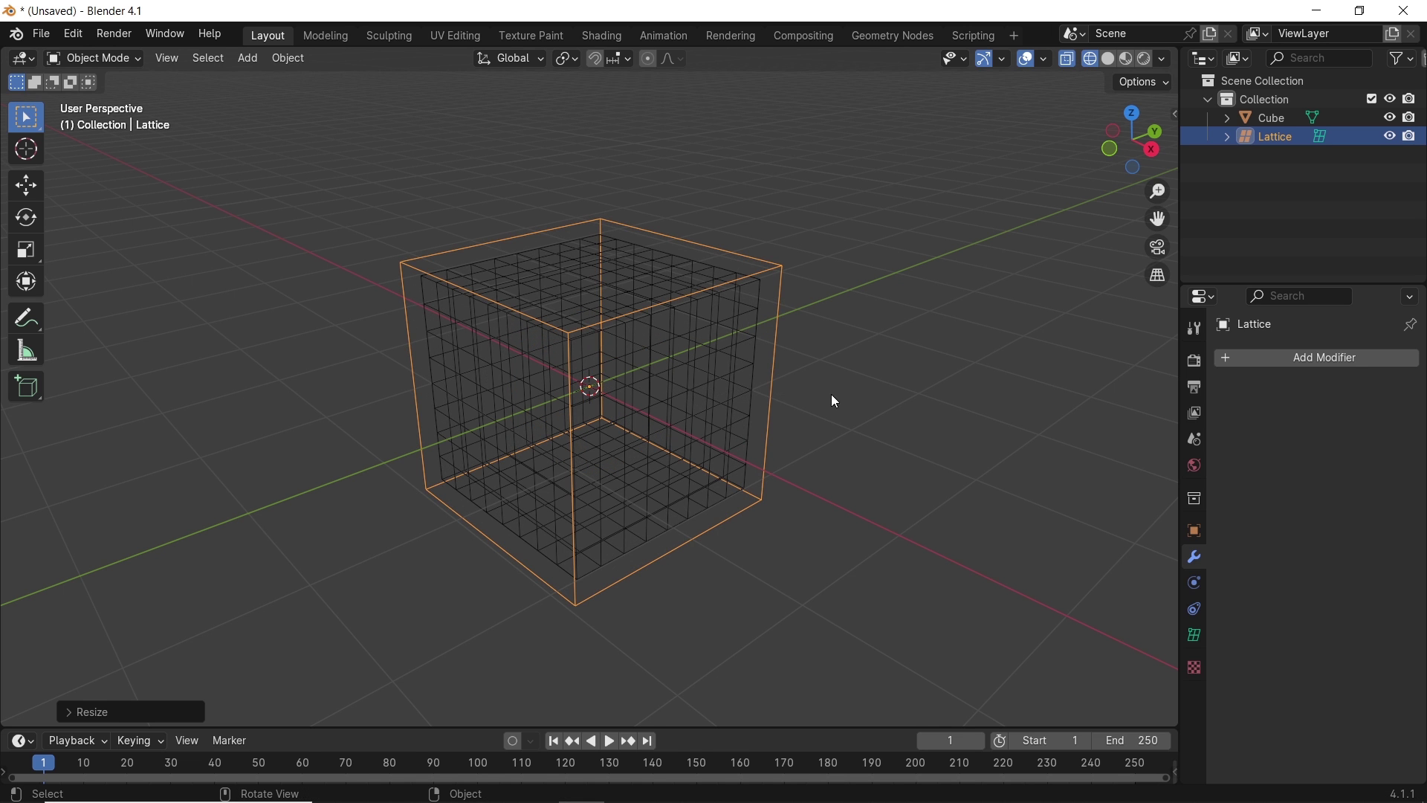
{"action": "key", "text": "shift+z"}
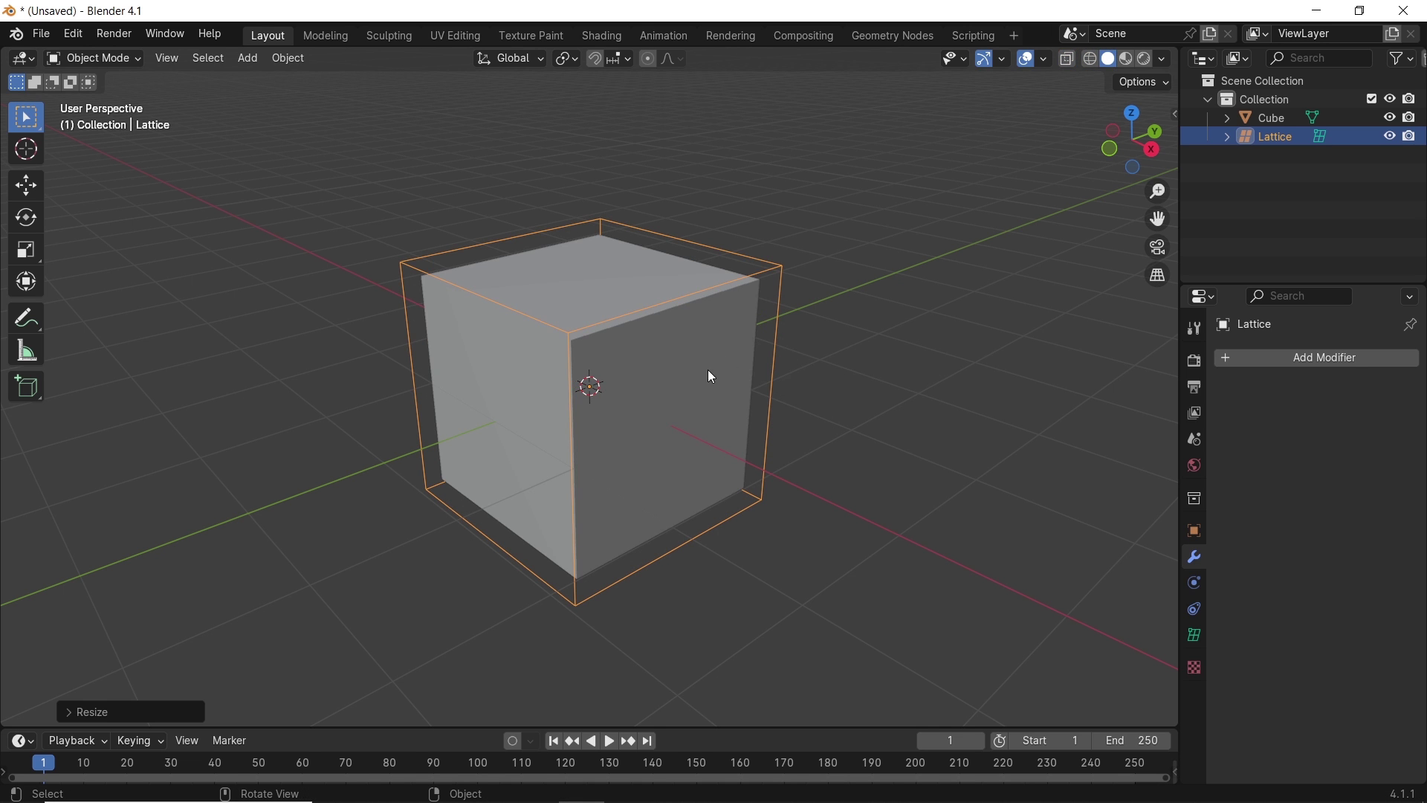
{"action": "mouse_move", "coordinate": [712, 377]}
{"action": "middle_mouse_down"}
{"action": "mouse_move", "coordinate": [815, 372]}
{"action": "mouse_move", "coordinate": [711, 391]}
{"action": "mouse_move", "coordinate": [727, 386]}
{"action": "middle_mouse_up"}
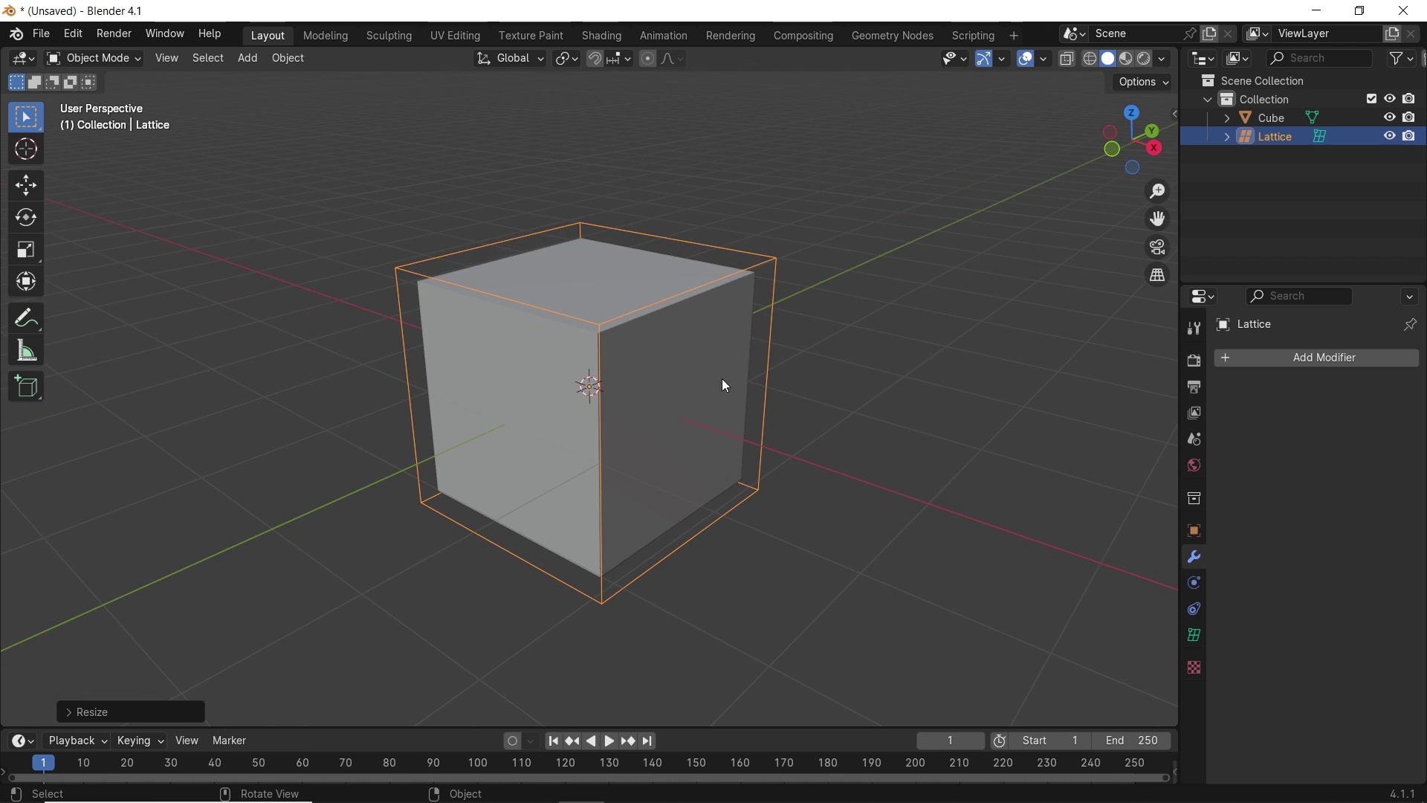
Set the lattice's Resolution U, V and W each to 3
{"action": "left_click", "coordinate": [1193, 641]}
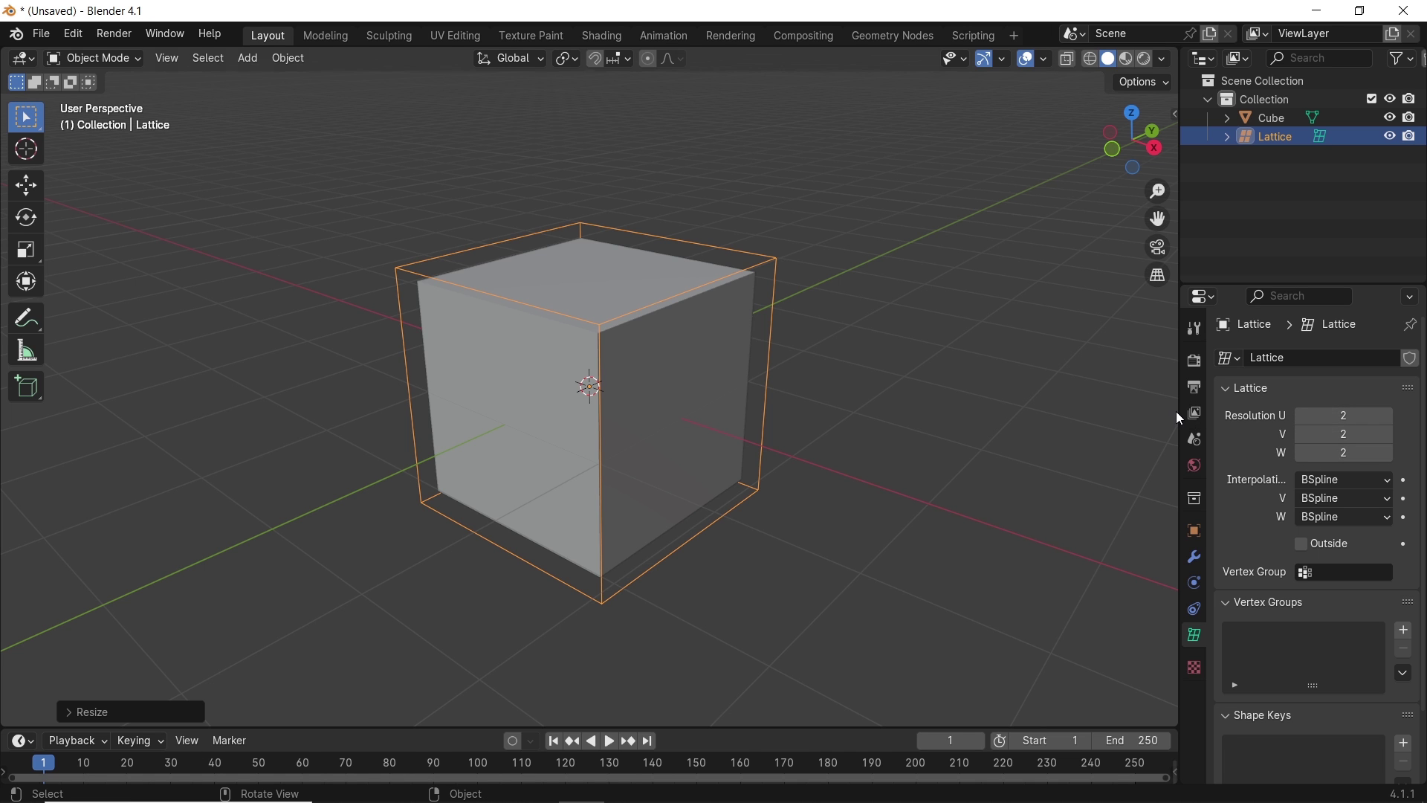
{"action": "left_click_drag", "start_coordinate": [1179, 412], "coordinate": [1124, 408]}
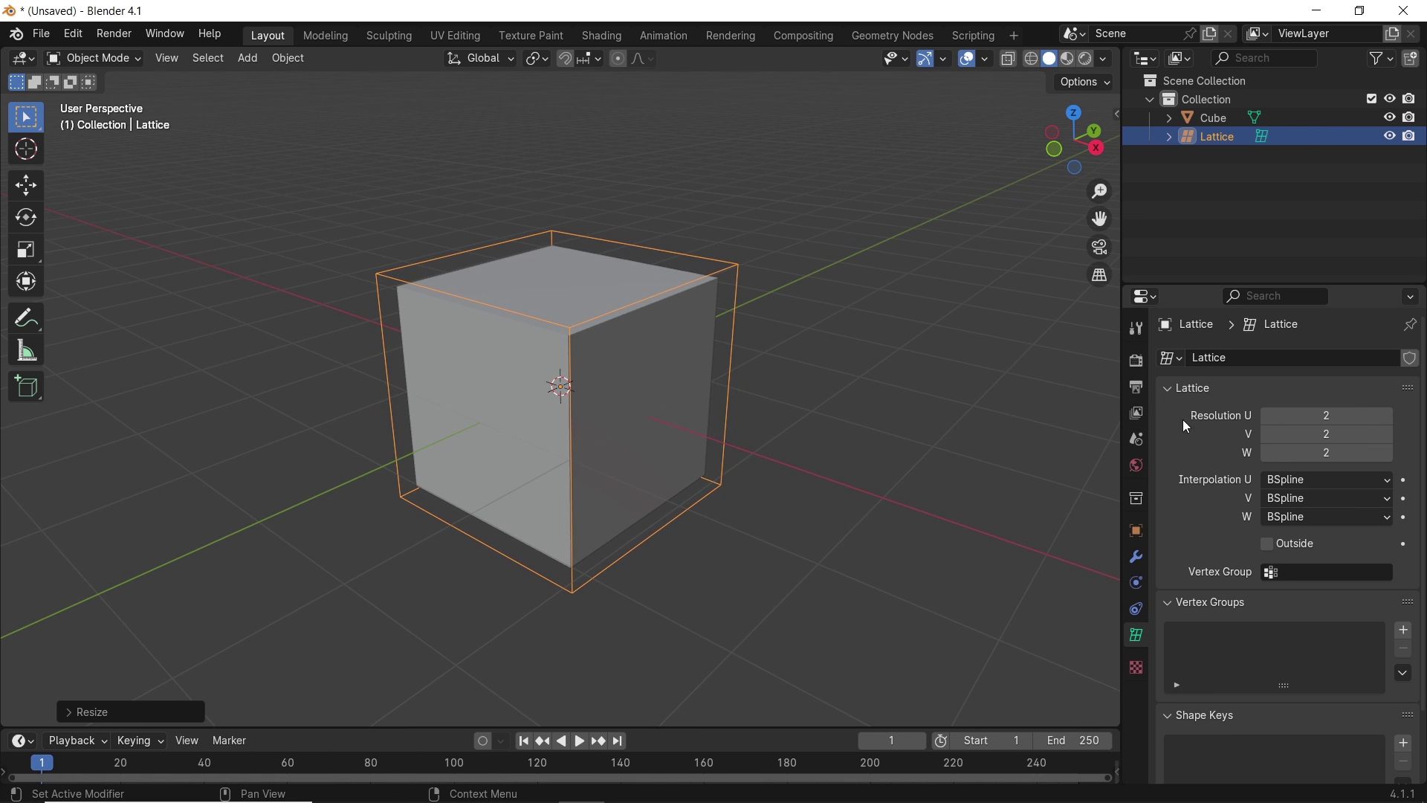
{"action": "left_click", "coordinate": [1388, 416]}
{"action": "left_click", "coordinate": [1388, 435]}
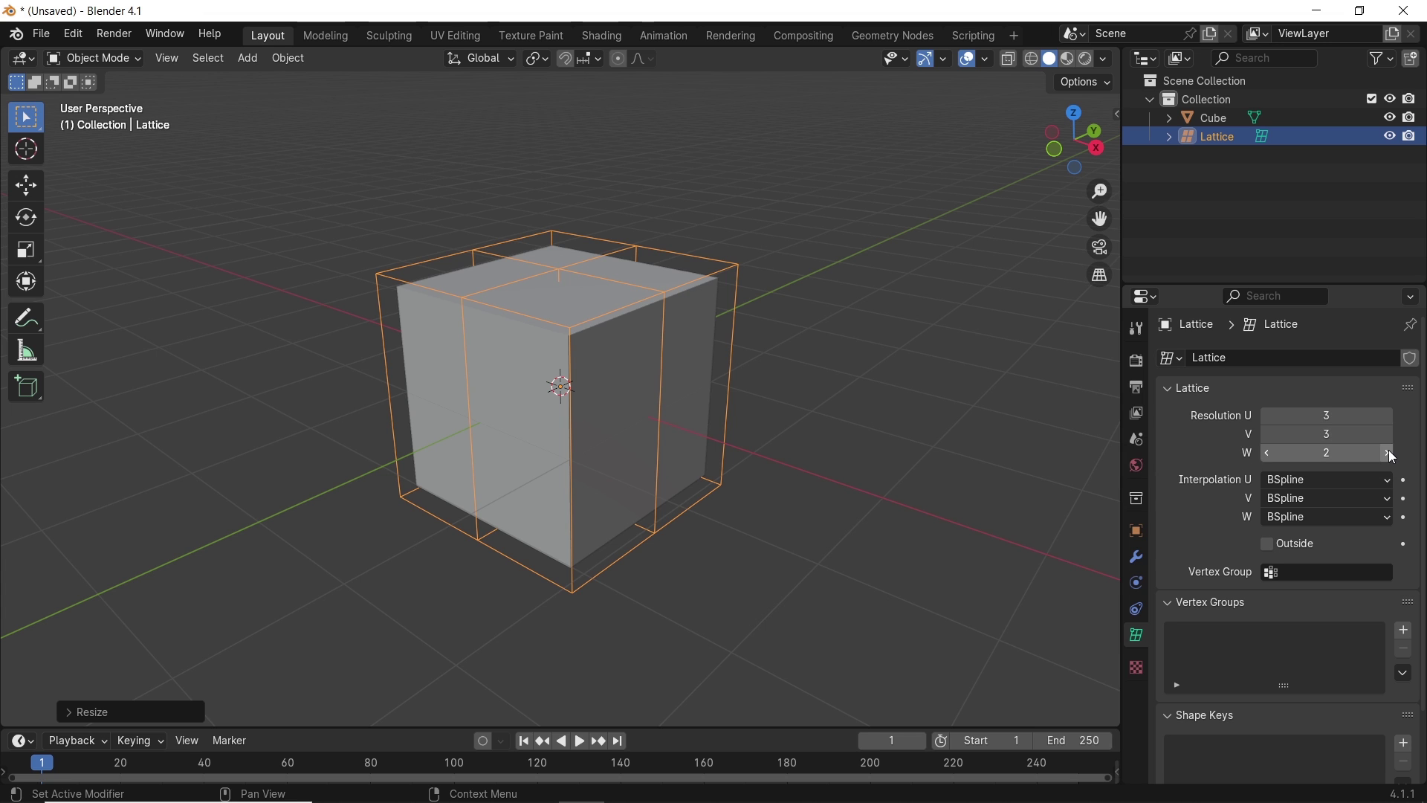
{"action": "left_click", "coordinate": [1388, 454]}
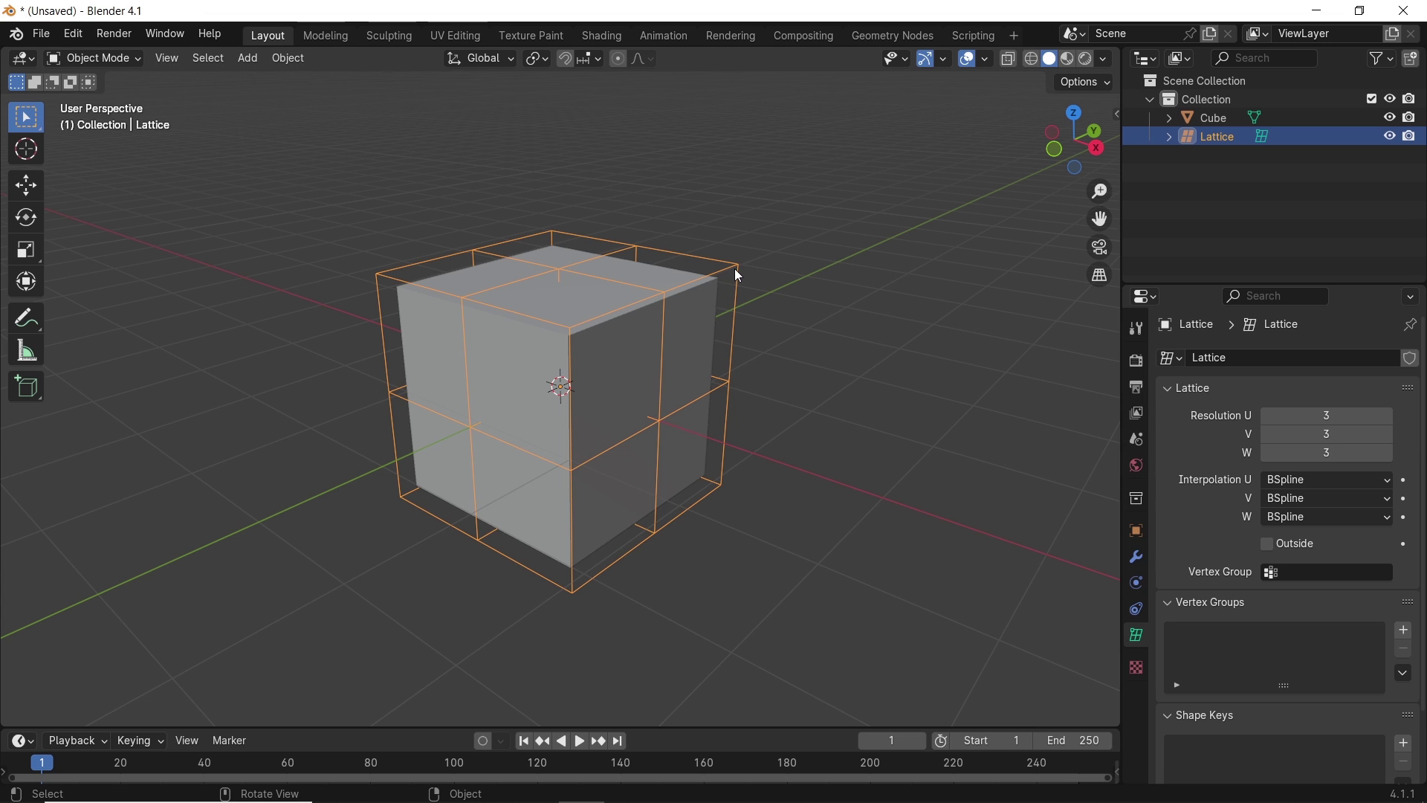
{"action": "key", "text": "Tab"}
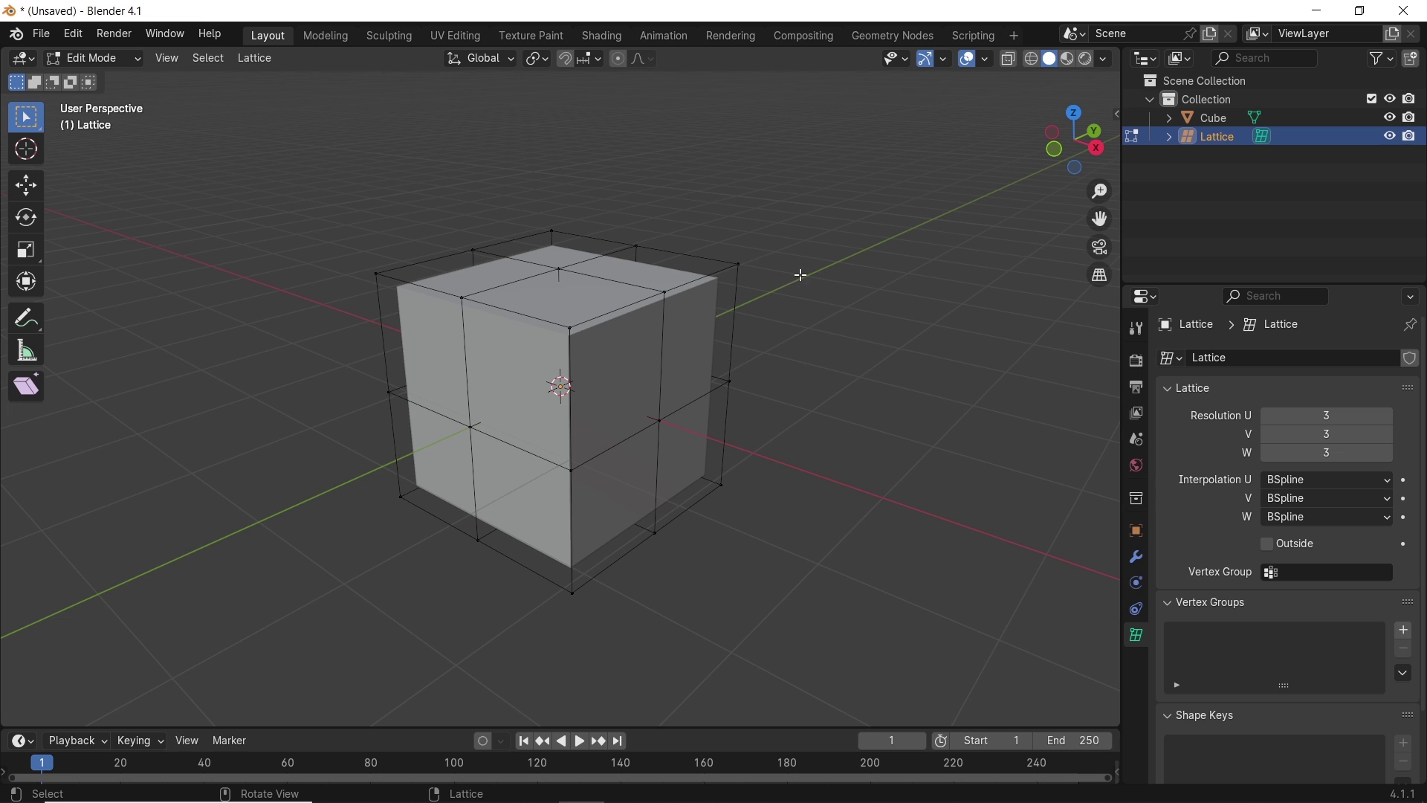
{"action": "left_click_drag", "start_coordinate": [744, 254], "coordinate": [735, 297]}
{"action": "key", "text": "g"}
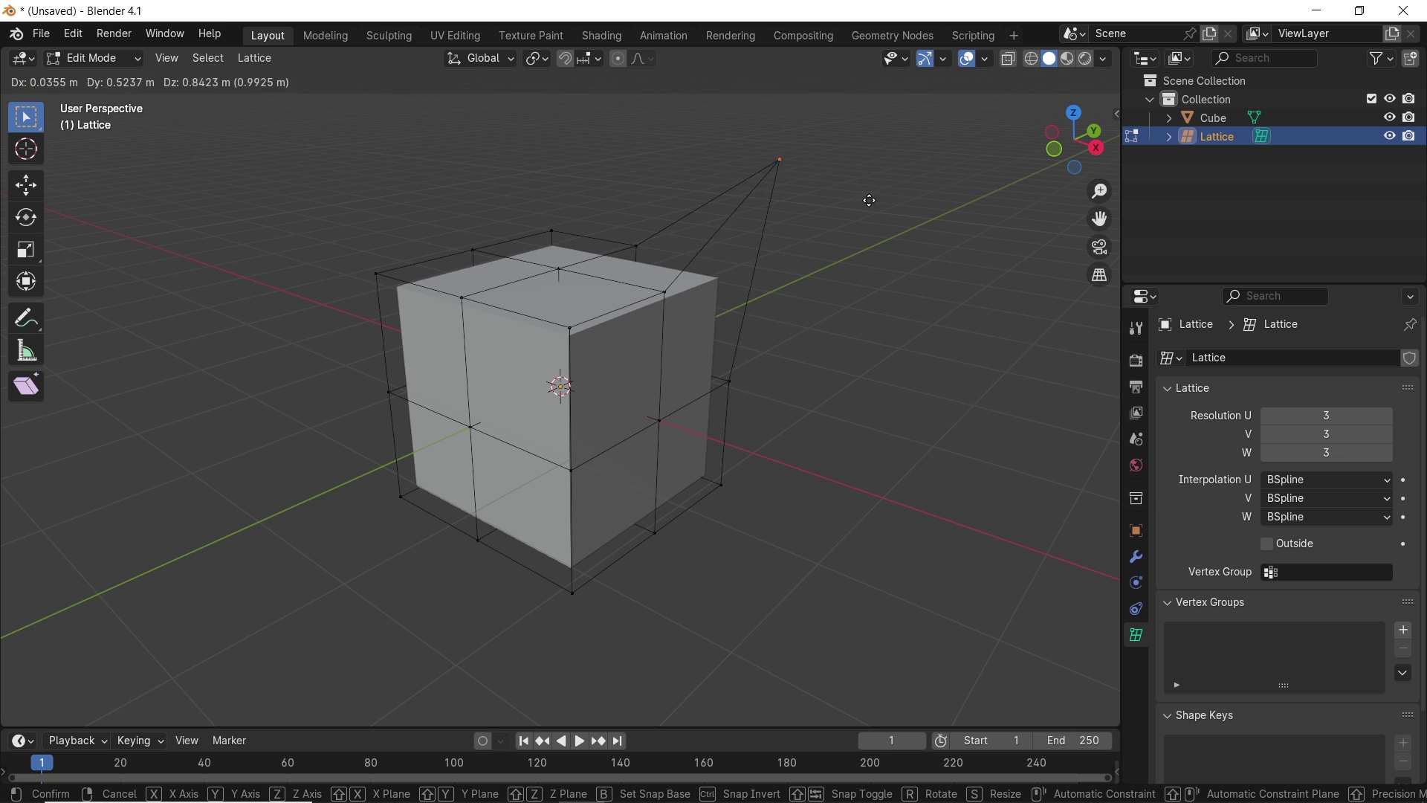
{"action": "right_click", "coordinate": [805, 267]}
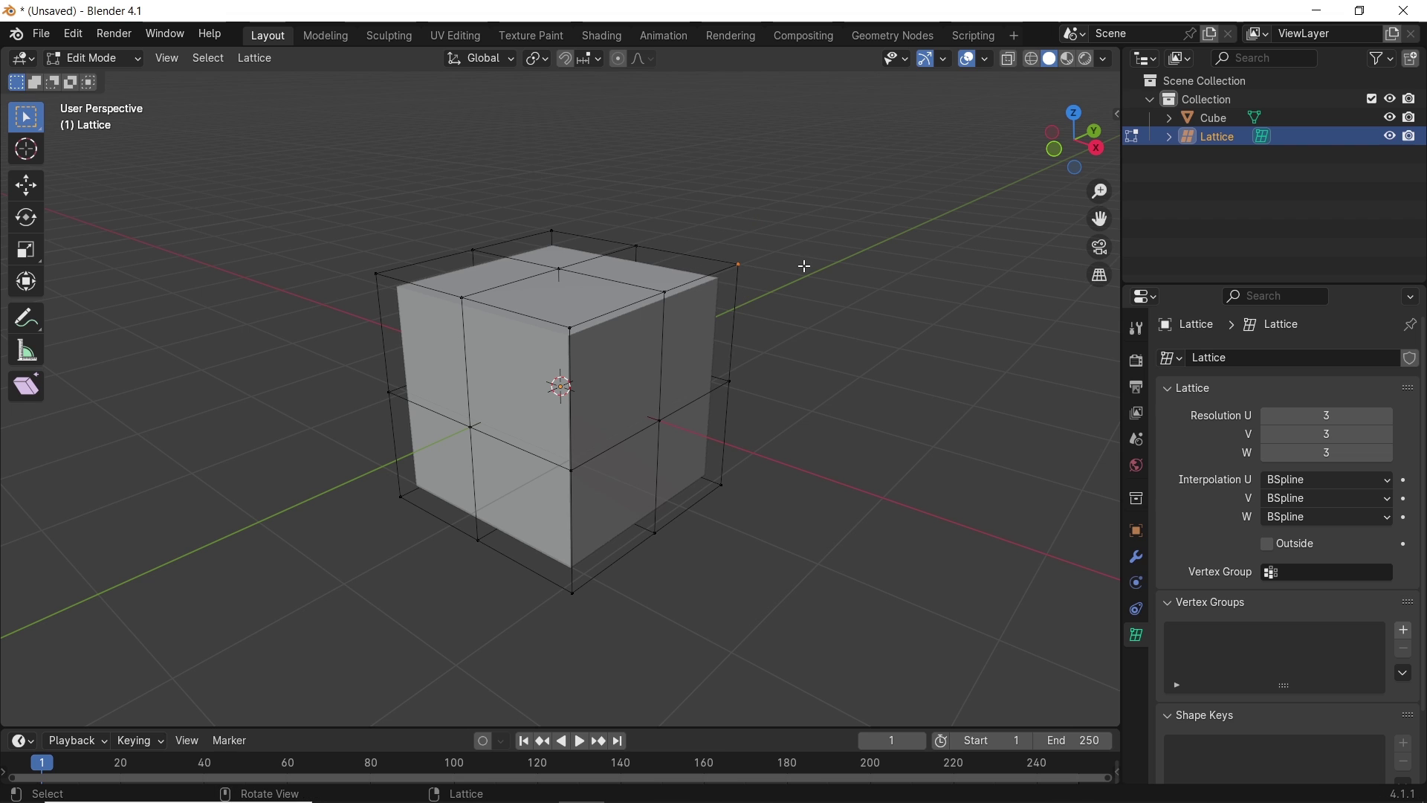
{"action": "key", "text": "Tab"}
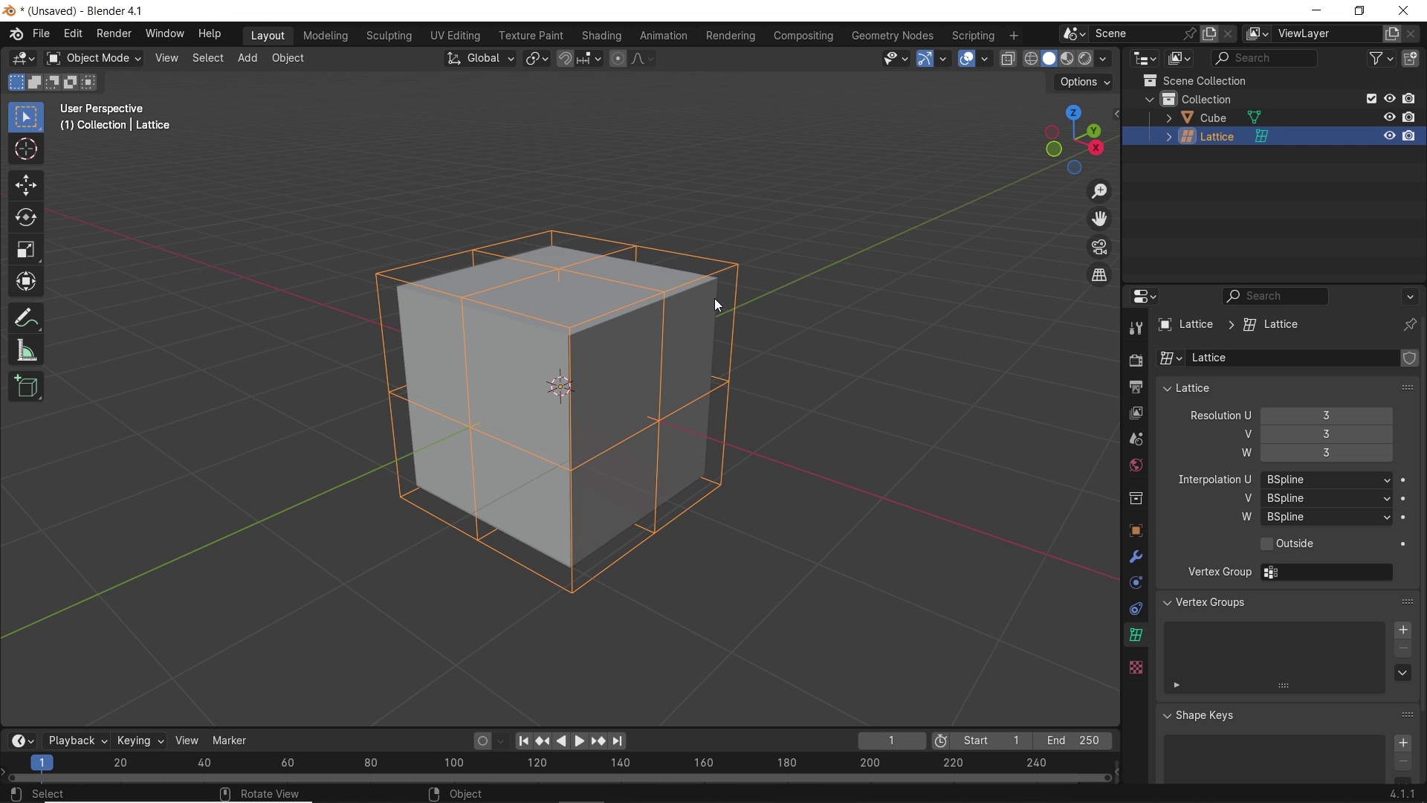
{"action": "left_click", "coordinate": [715, 303]}
Add a Lattice modifier to the cube
{"action": "left_click", "coordinate": [1137, 557]}
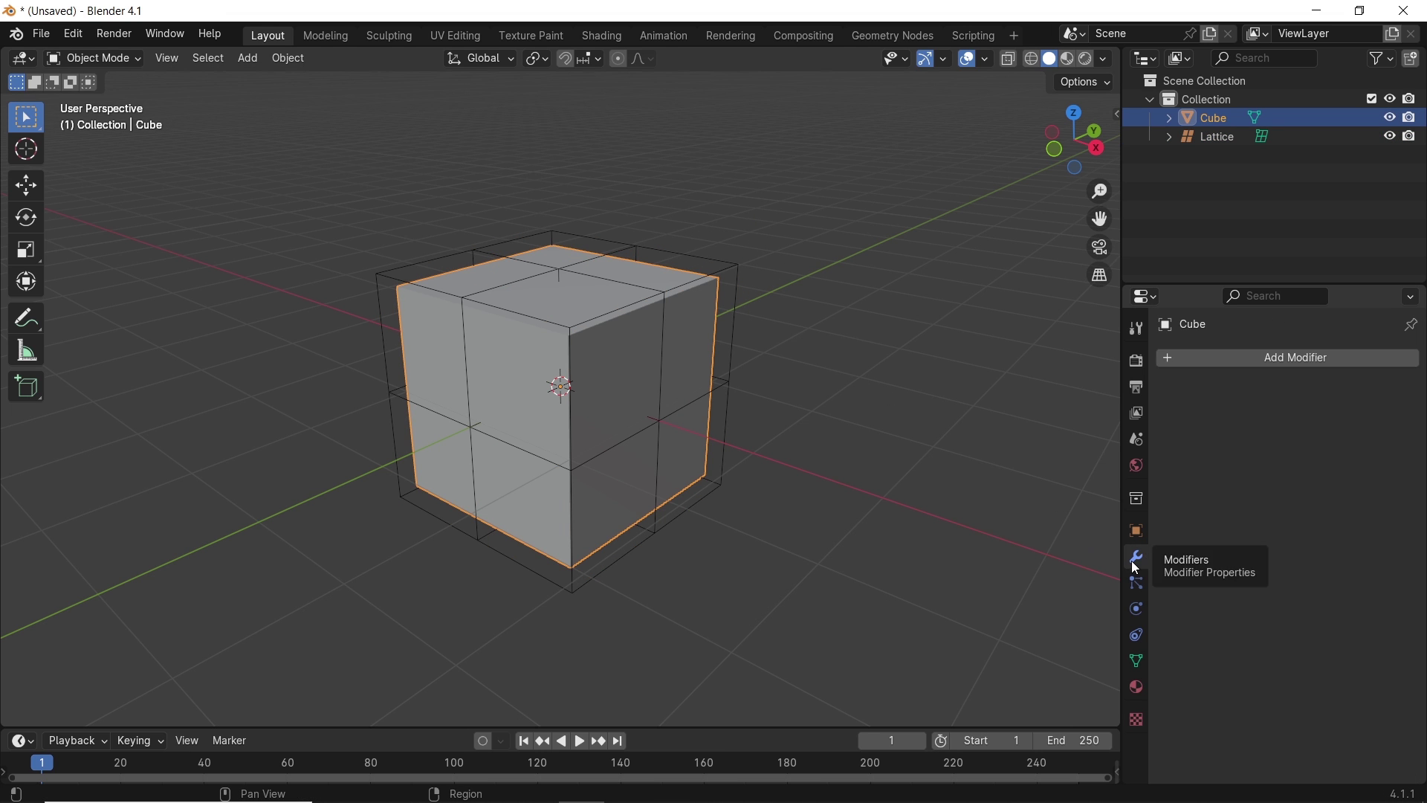
{"action": "left_click", "coordinate": [1235, 359]}
{"action": "mouse_move", "coordinate": [1145, 454]}
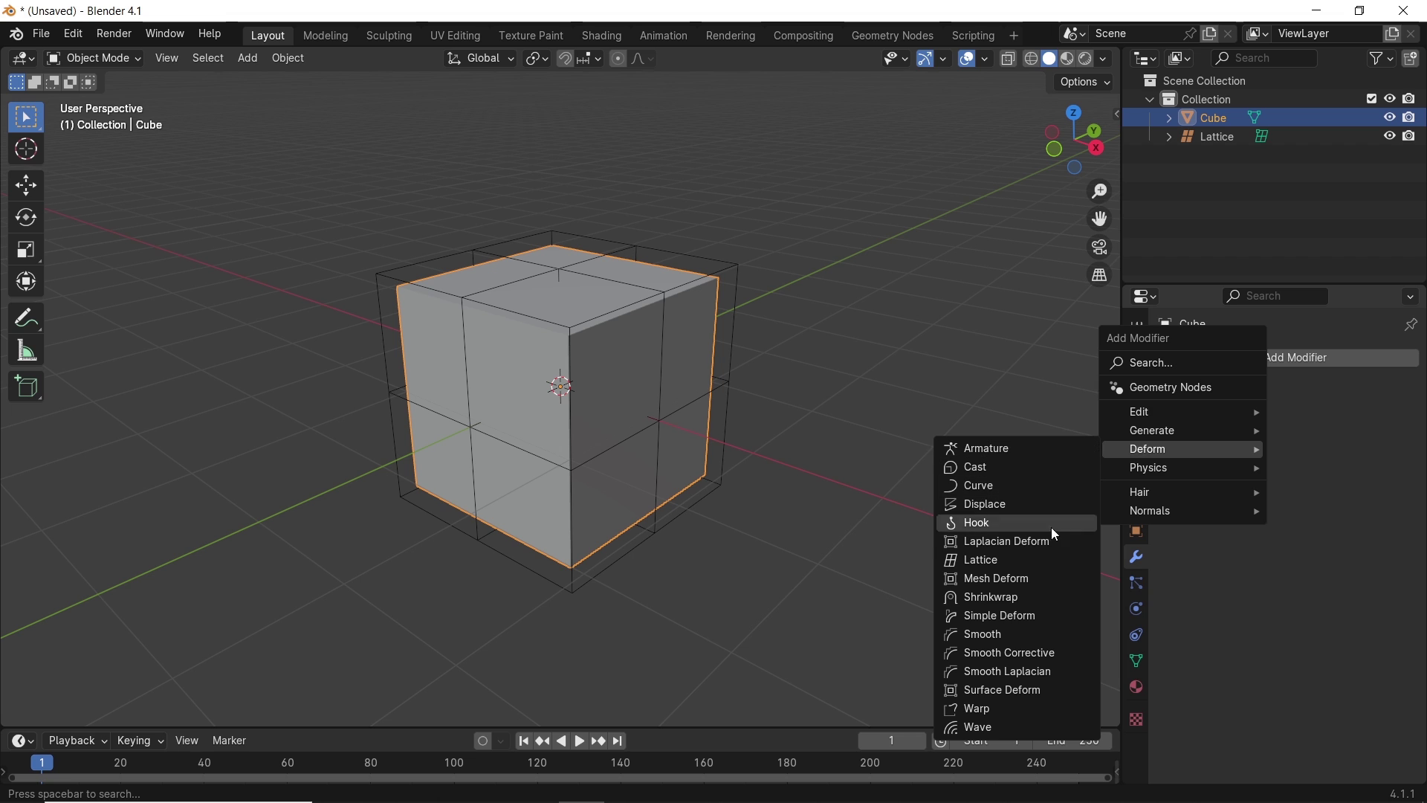
{"action": "left_click", "coordinate": [1040, 560]}
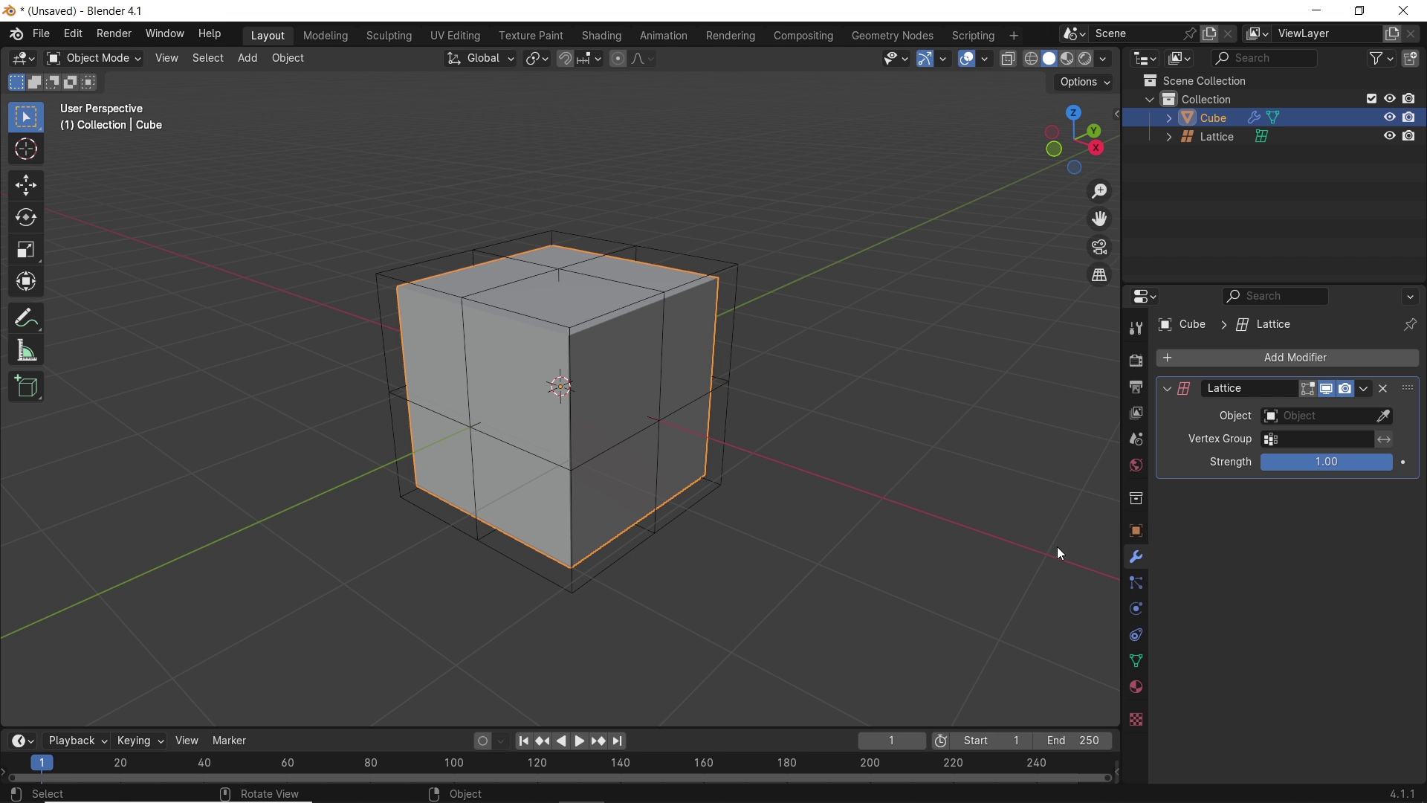
Set the Lattice modifier's Object to the Lattice and make the lattice cage active
{"action": "left_click", "coordinate": [1312, 422]}
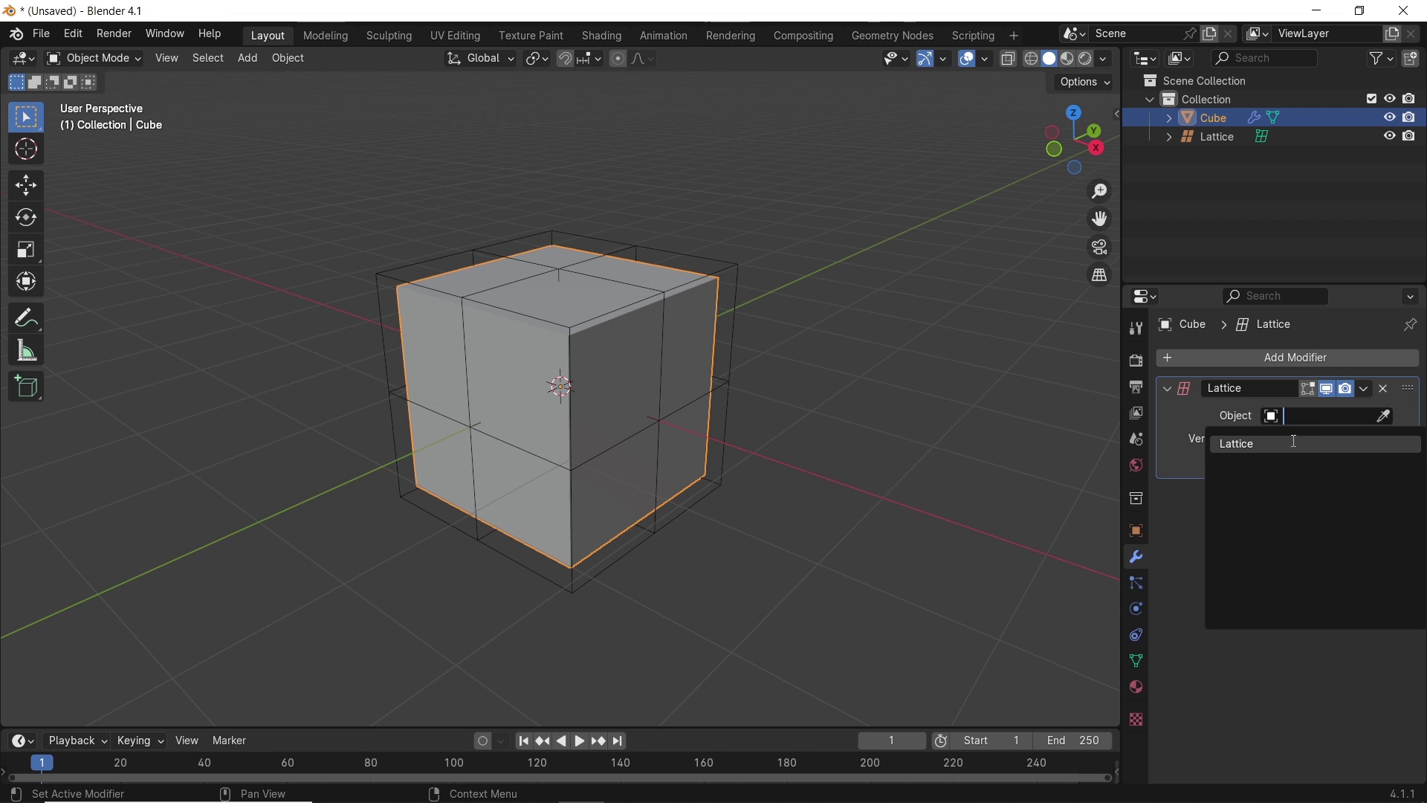
{"action": "left_click", "coordinate": [1387, 415]}
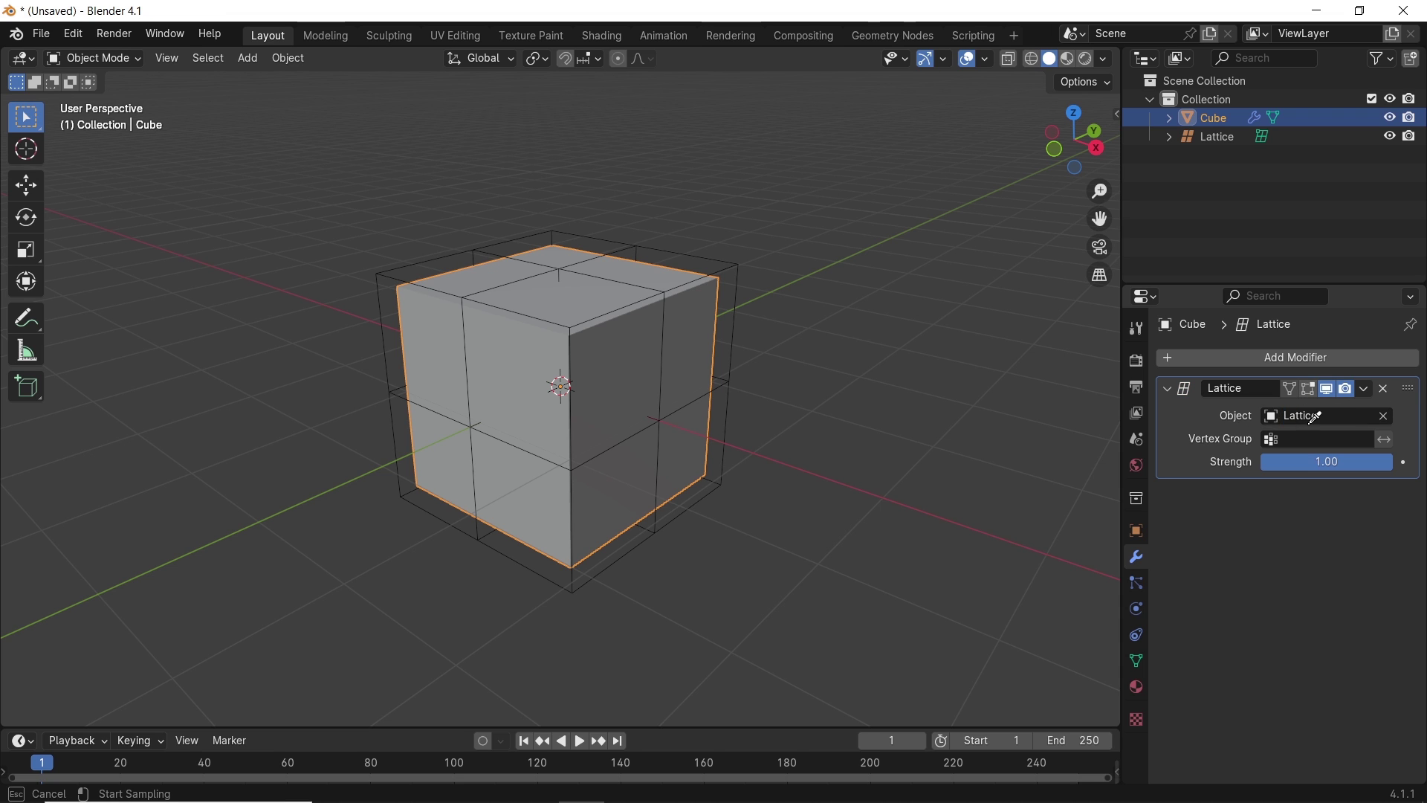
{"action": "left_click", "coordinate": [1253, 415]}
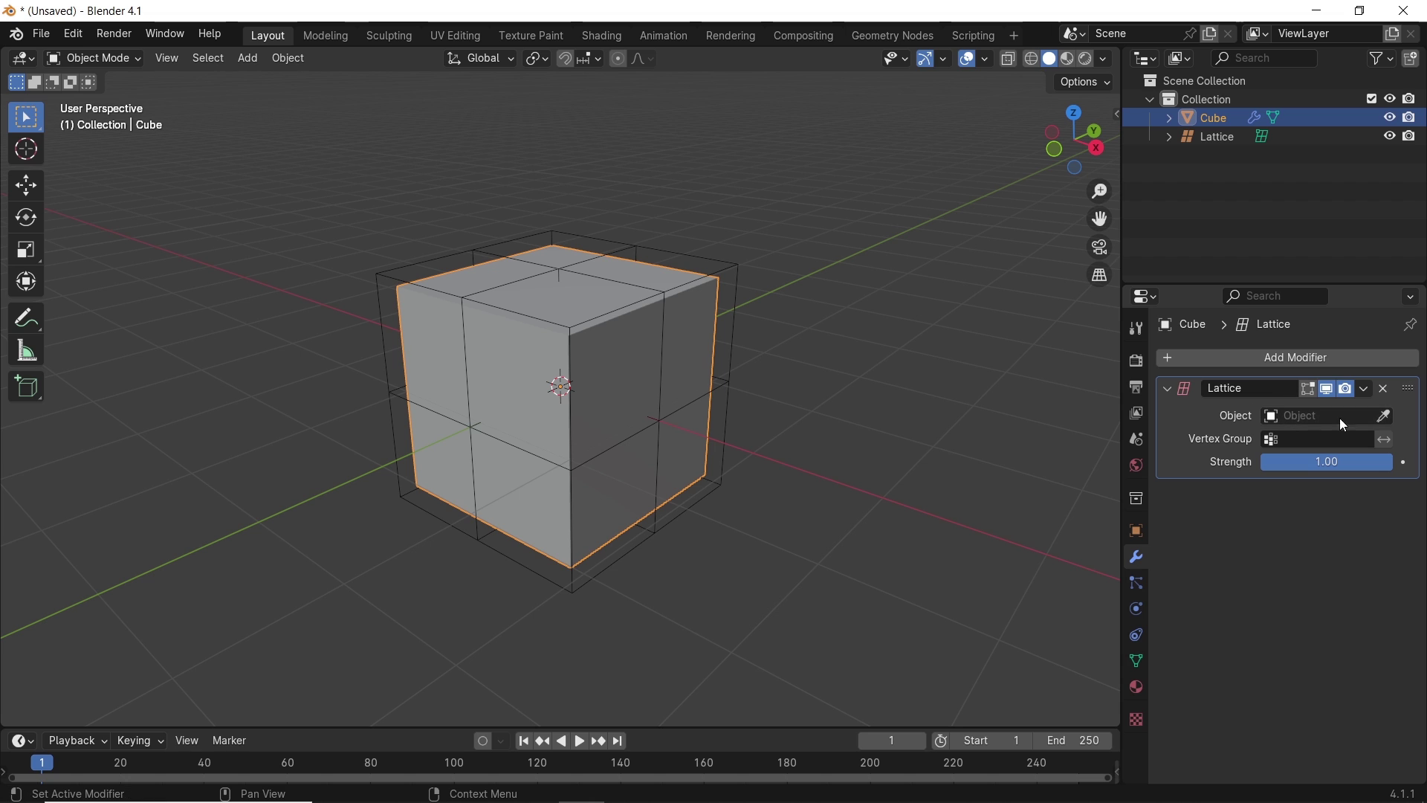
{"action": "left_click", "coordinate": [1387, 417]}
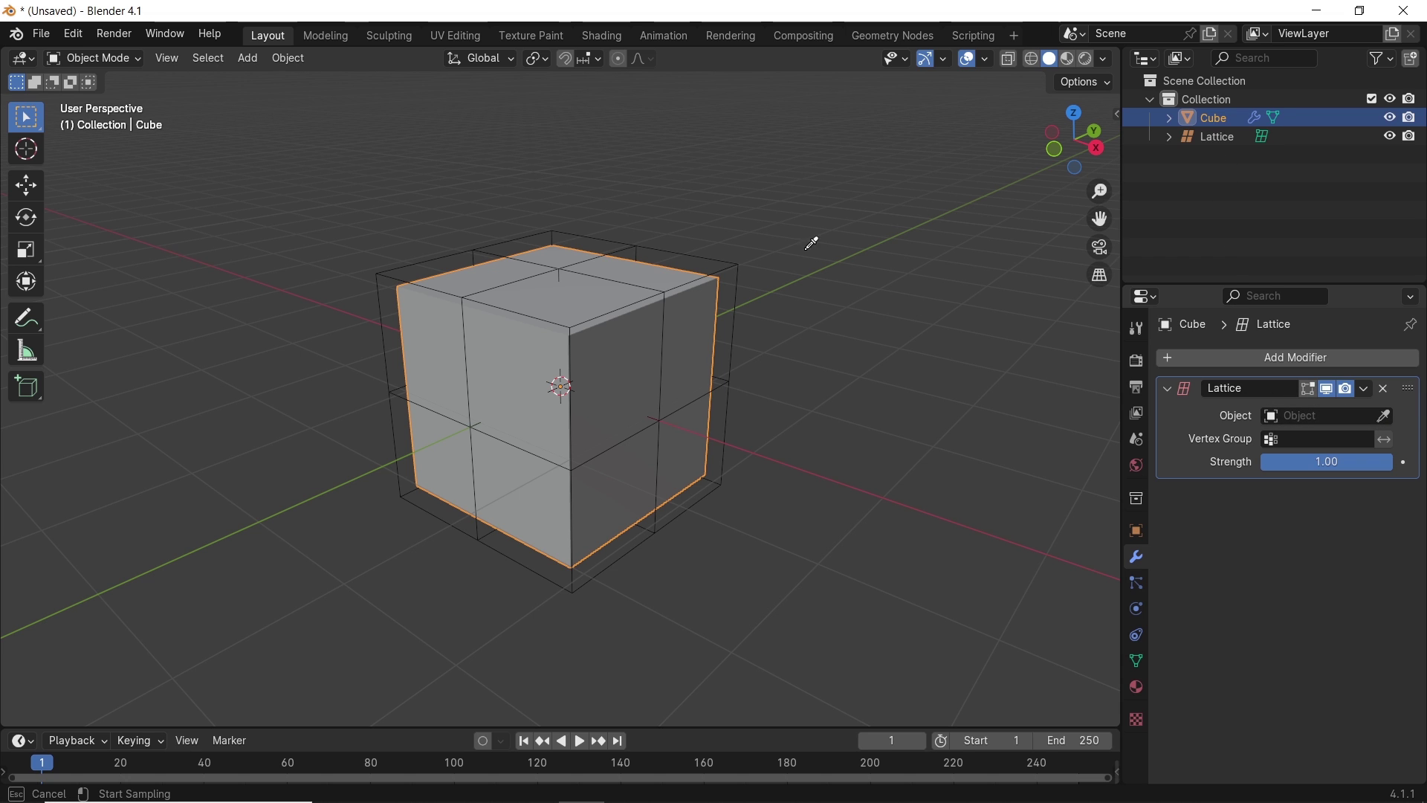
{"action": "left_click", "coordinate": [747, 259]}
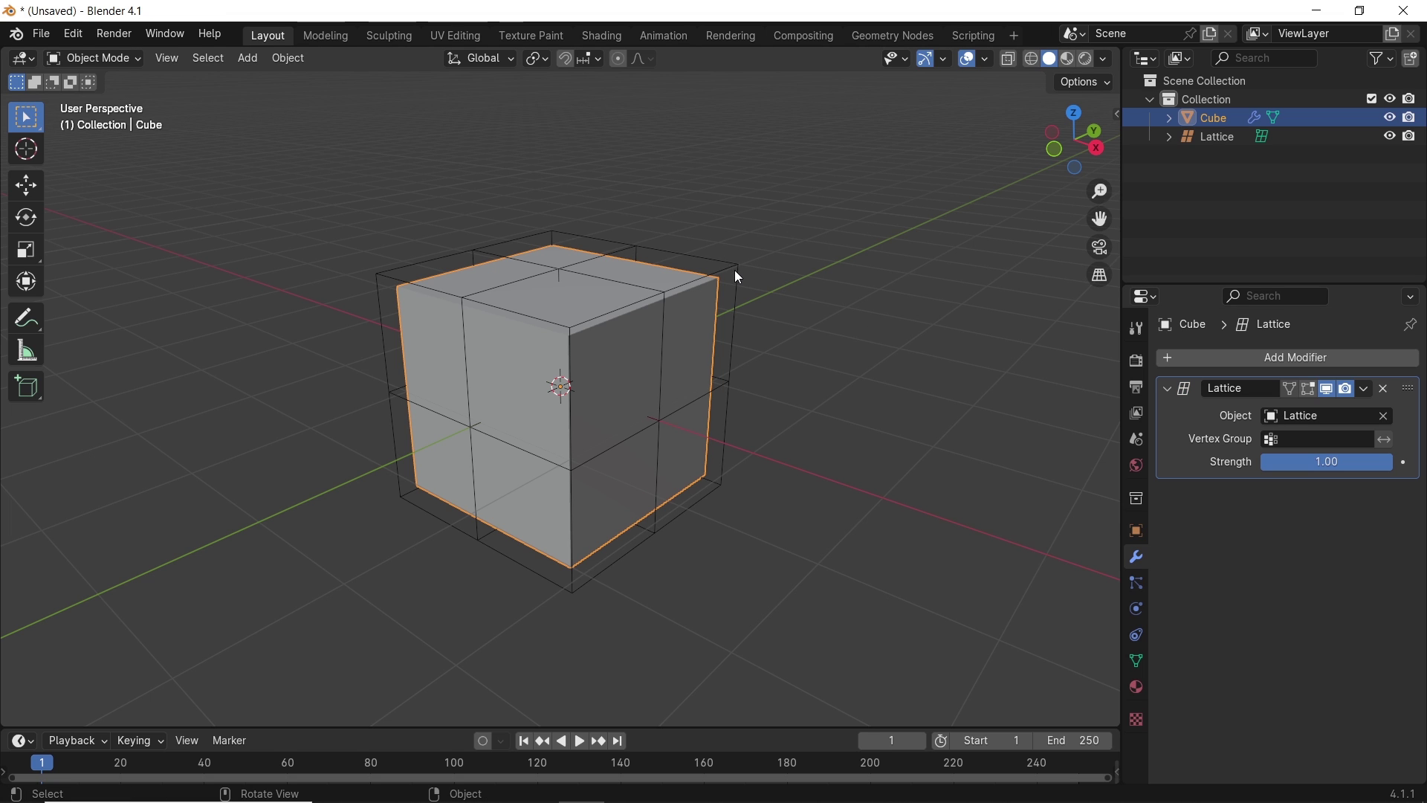
{"action": "left_click", "coordinate": [738, 277]}
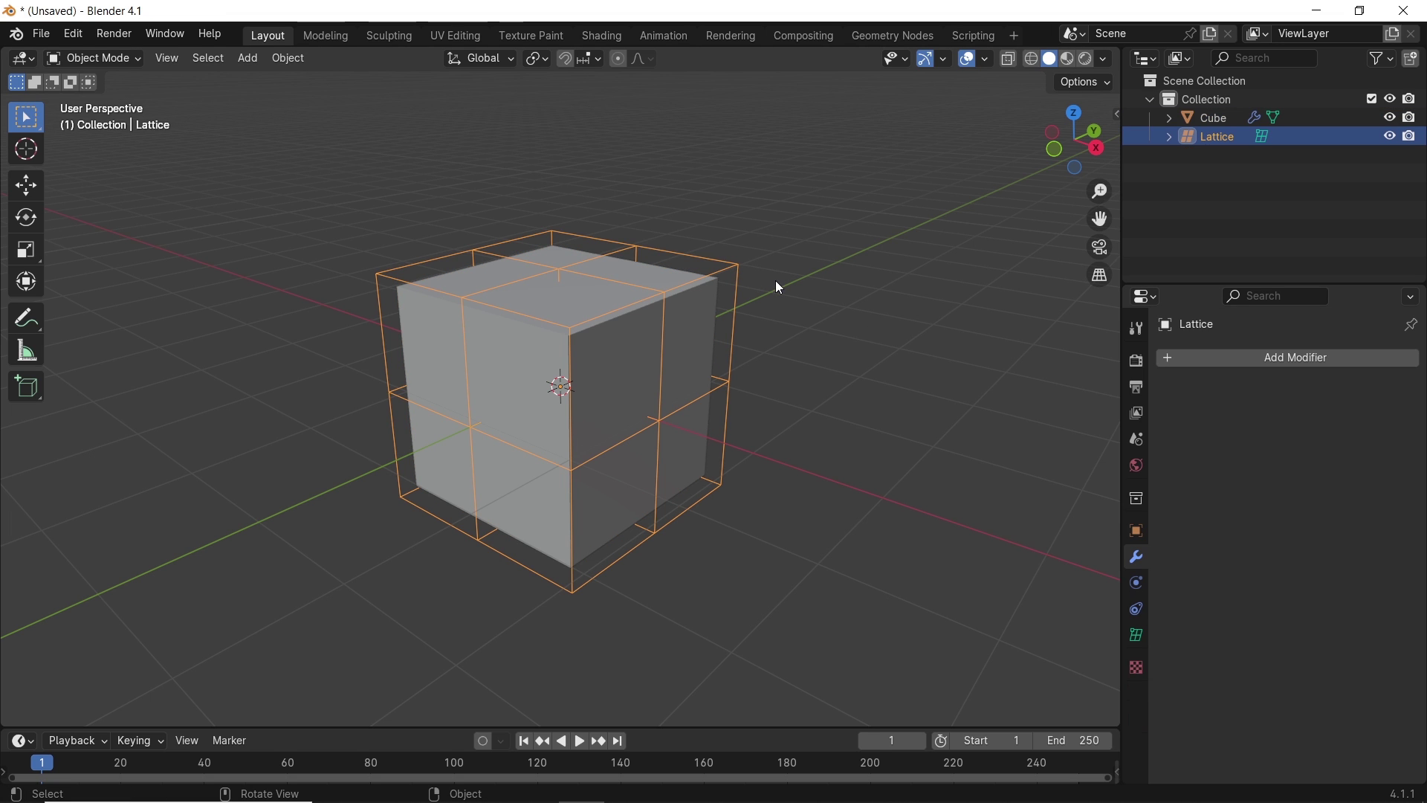
{"action": "left_click", "coordinate": [136, 67]}
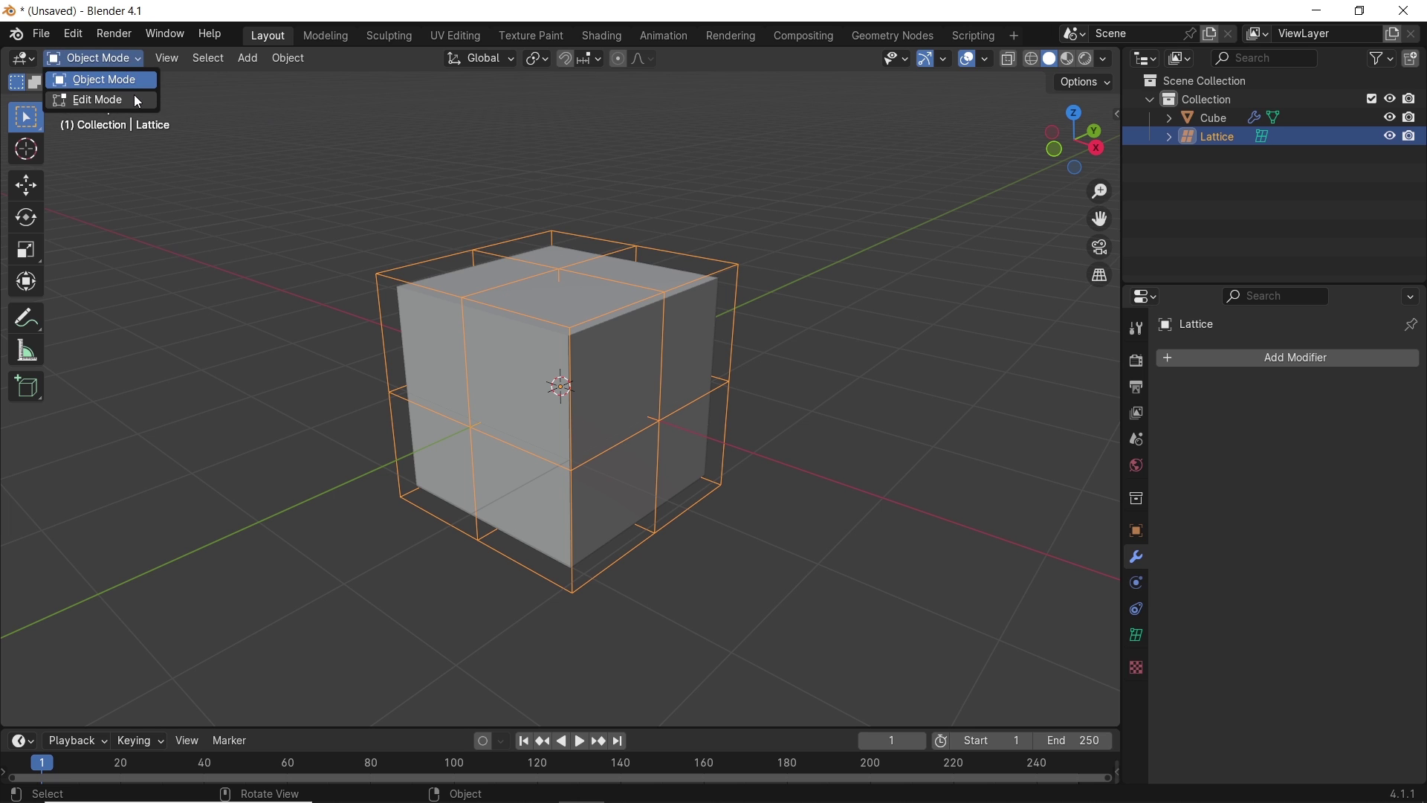
{"action": "left_click", "coordinate": [142, 99]}
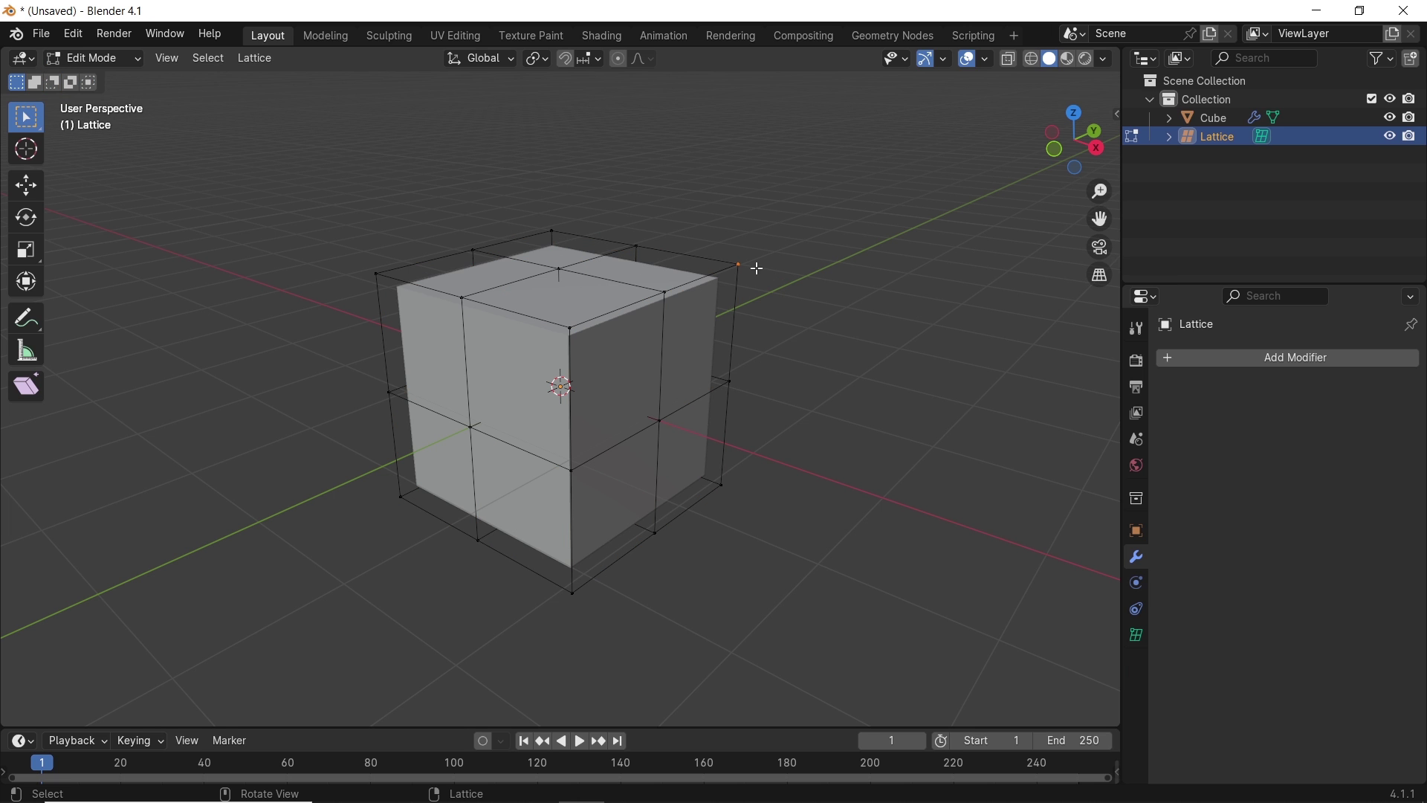
{"action": "key", "text": "g"}
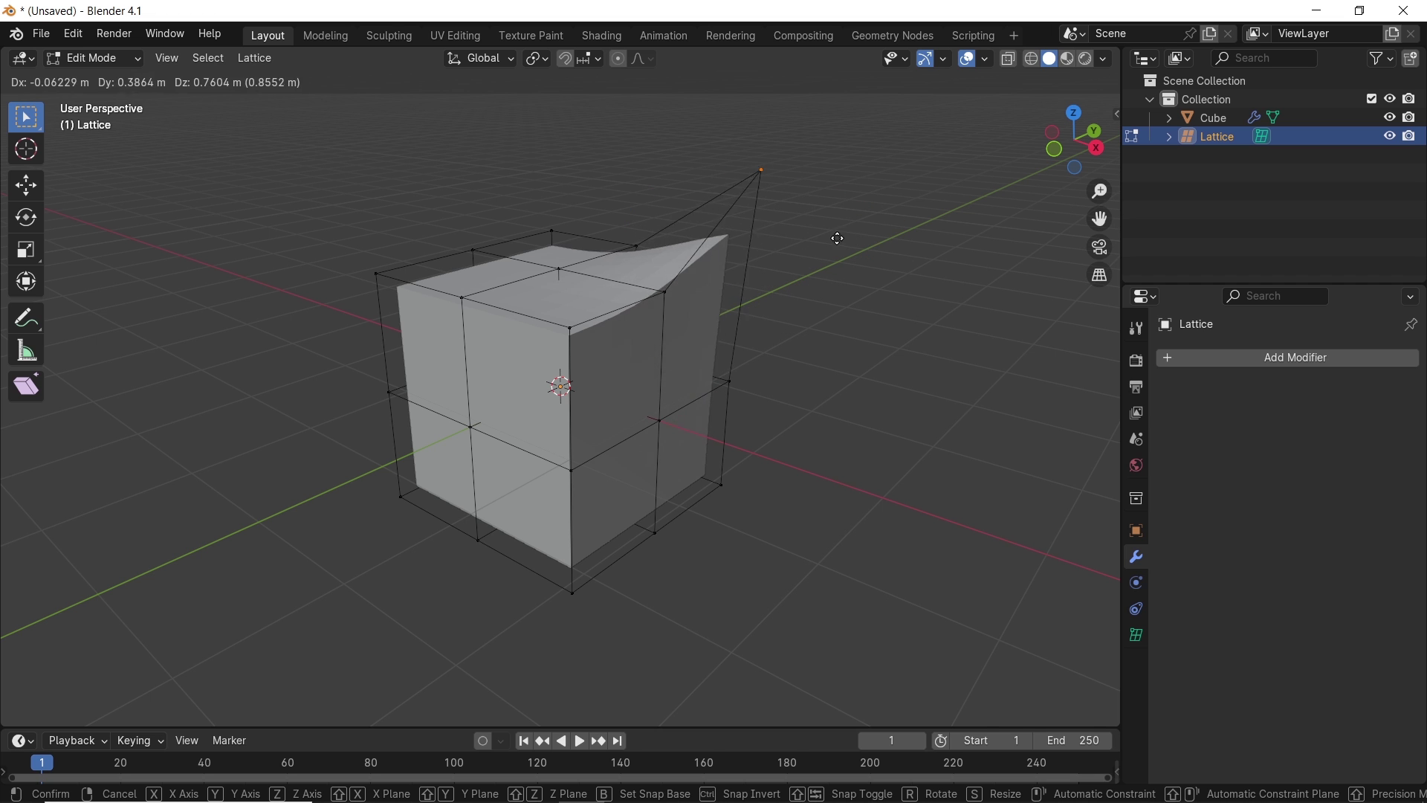
{"action": "key", "text": "Escape"}
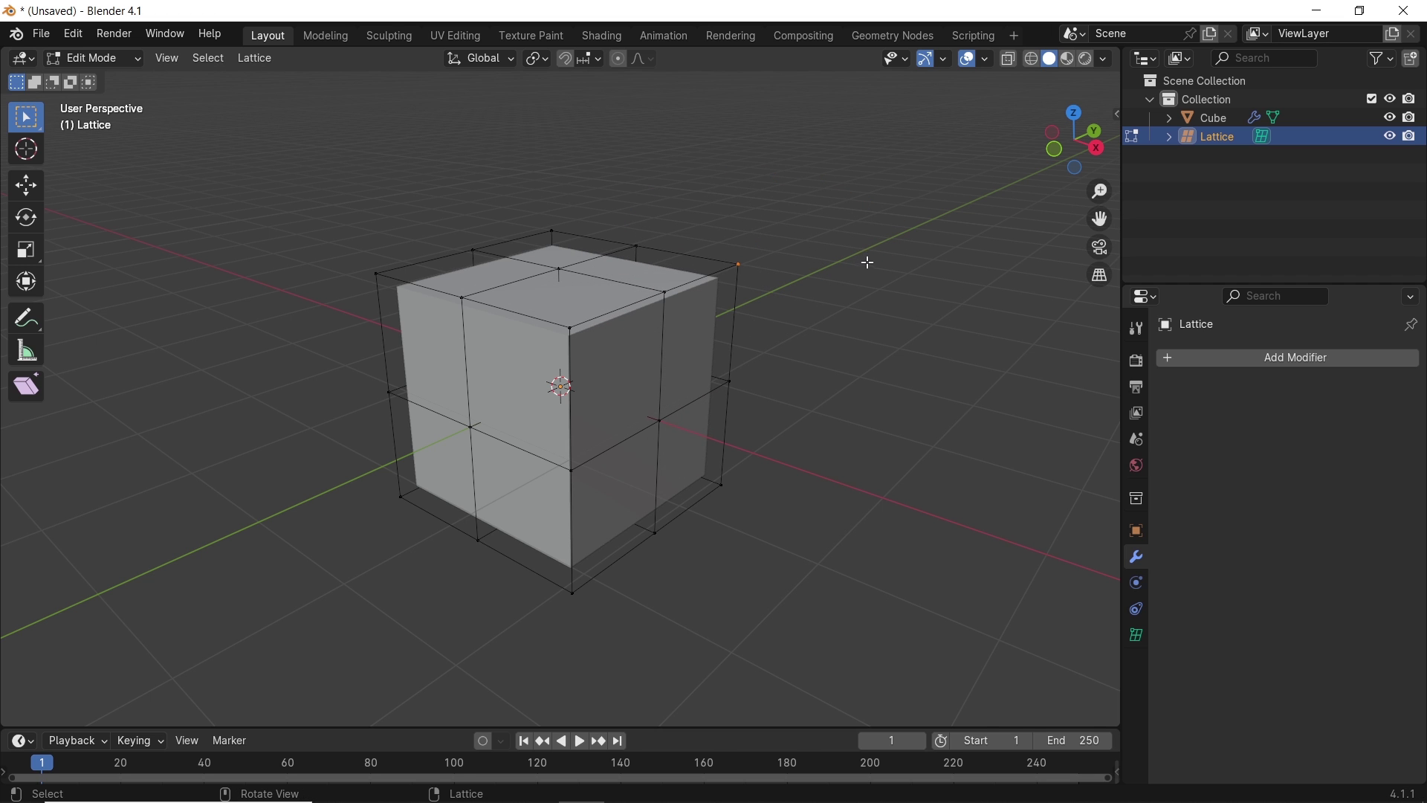
{"action": "middle_click_drag", "start_coordinate": [633, 420], "coordinate": [757, 299]}
Select the lattice cage and box-select its top row of points in Edit Mode
{"action": "key", "text": "Tab"}
{"action": "left_click", "coordinate": [757, 298]}
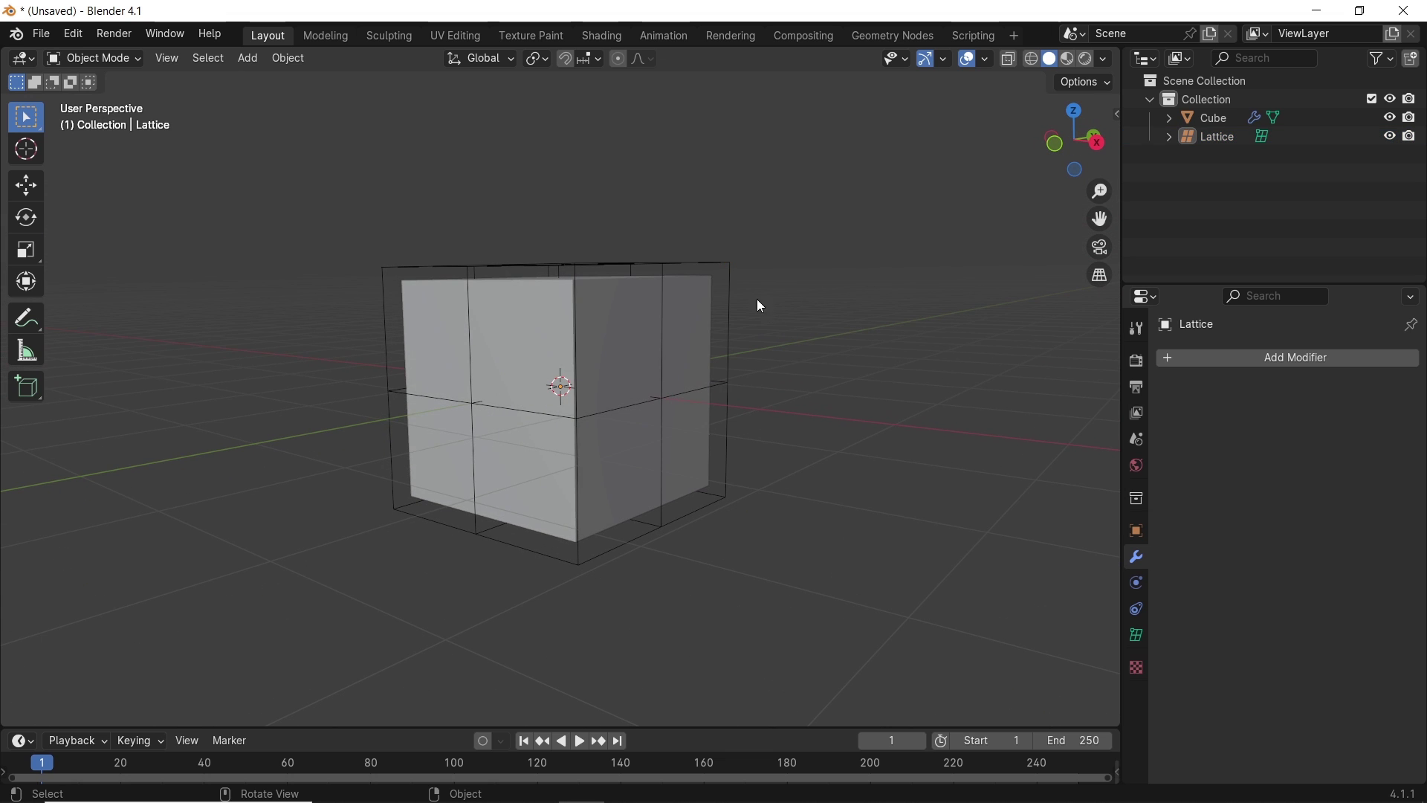
{"action": "left_click", "coordinate": [730, 284]}
{"action": "middle_click_drag", "start_coordinate": [551, 337], "coordinate": [595, 338]}
{"action": "key", "text": "Tab"}
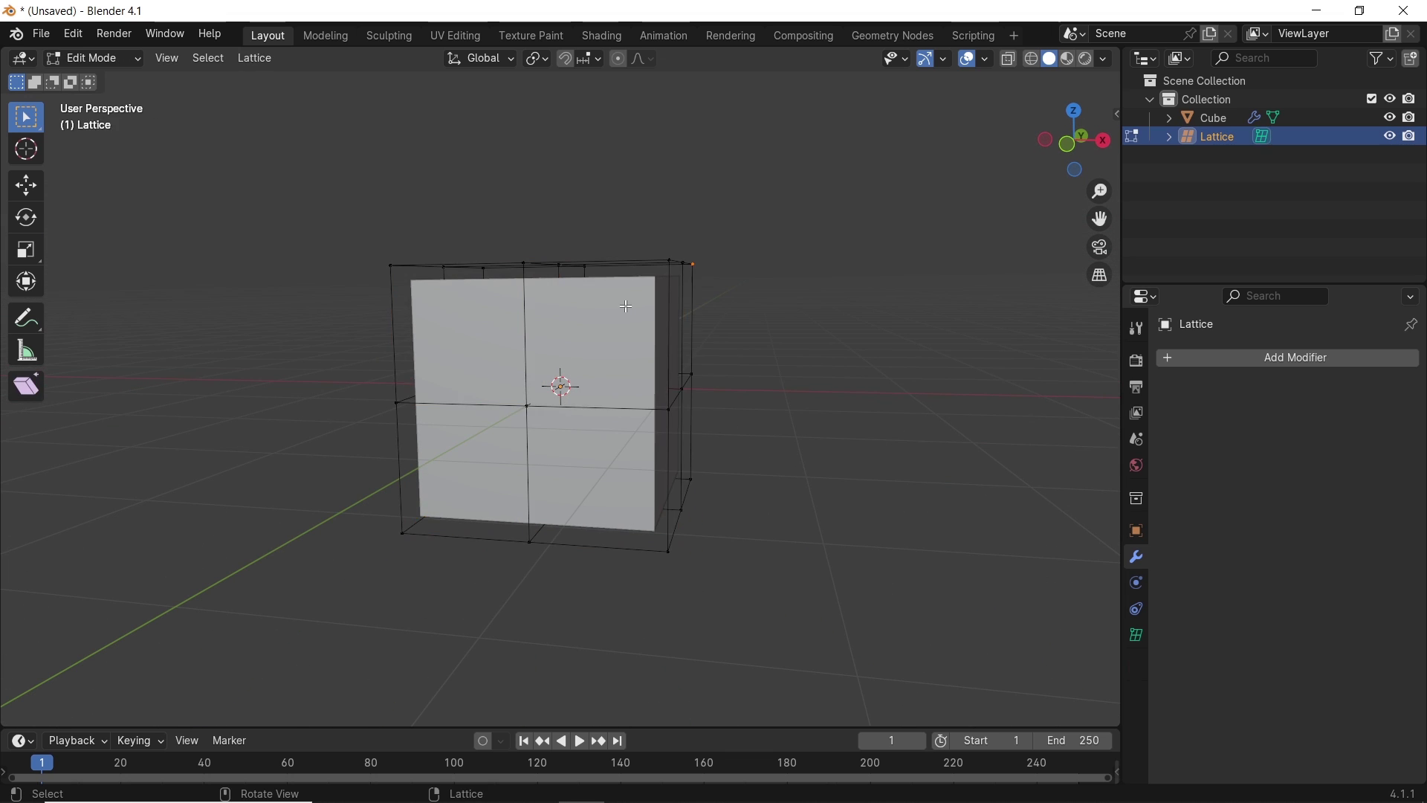
{"action": "left_click_drag", "start_coordinate": [372, 211], "coordinate": [788, 297]}
{"action": "middle_click_drag", "start_coordinate": [726, 252], "coordinate": [747, 274]}
Rotate the top lattice points 90° around Z, exit Edit Mode, and enable the Wireframe overlay
{"action": "key", "text": "r"}
{"action": "key", "text": "z"}
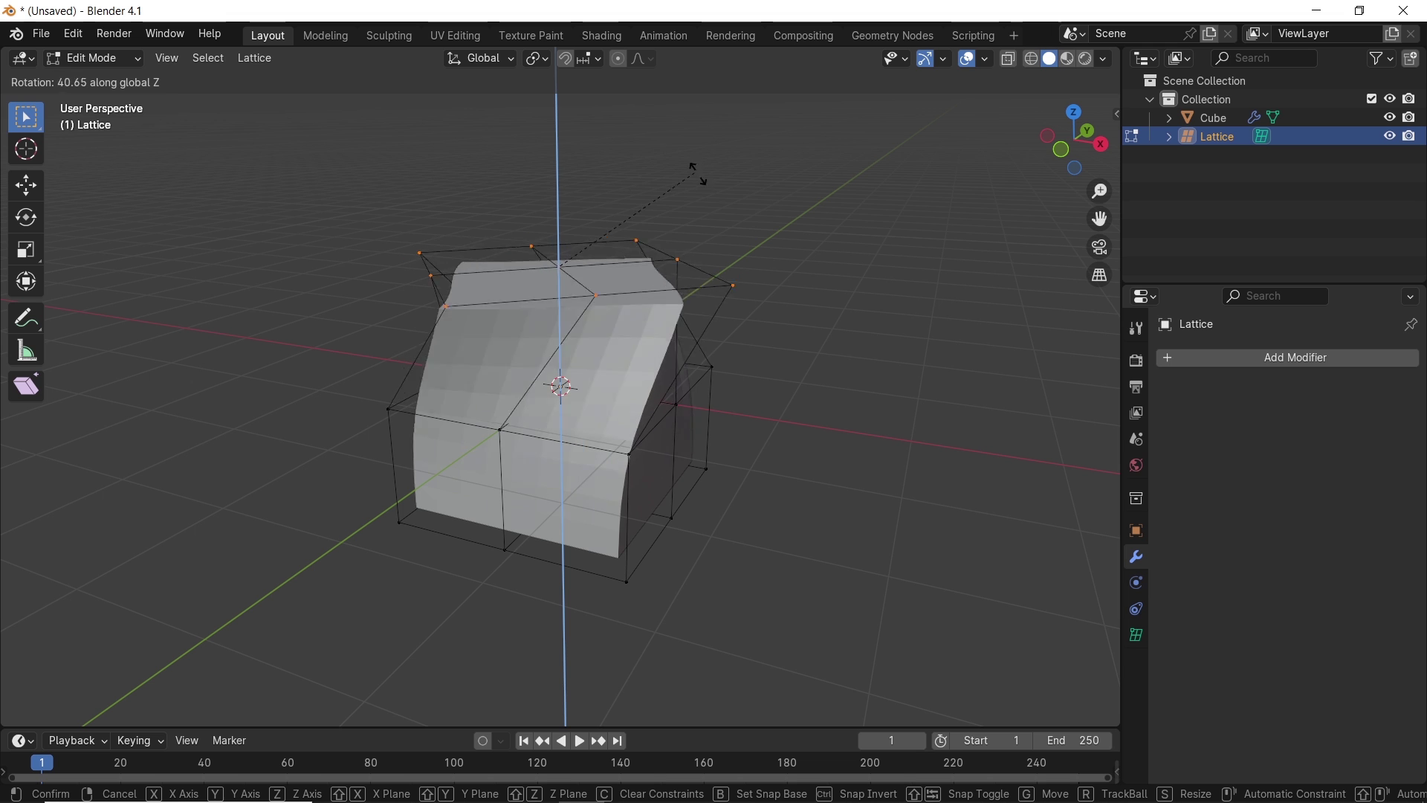
{"action": "type", "text": "90"}
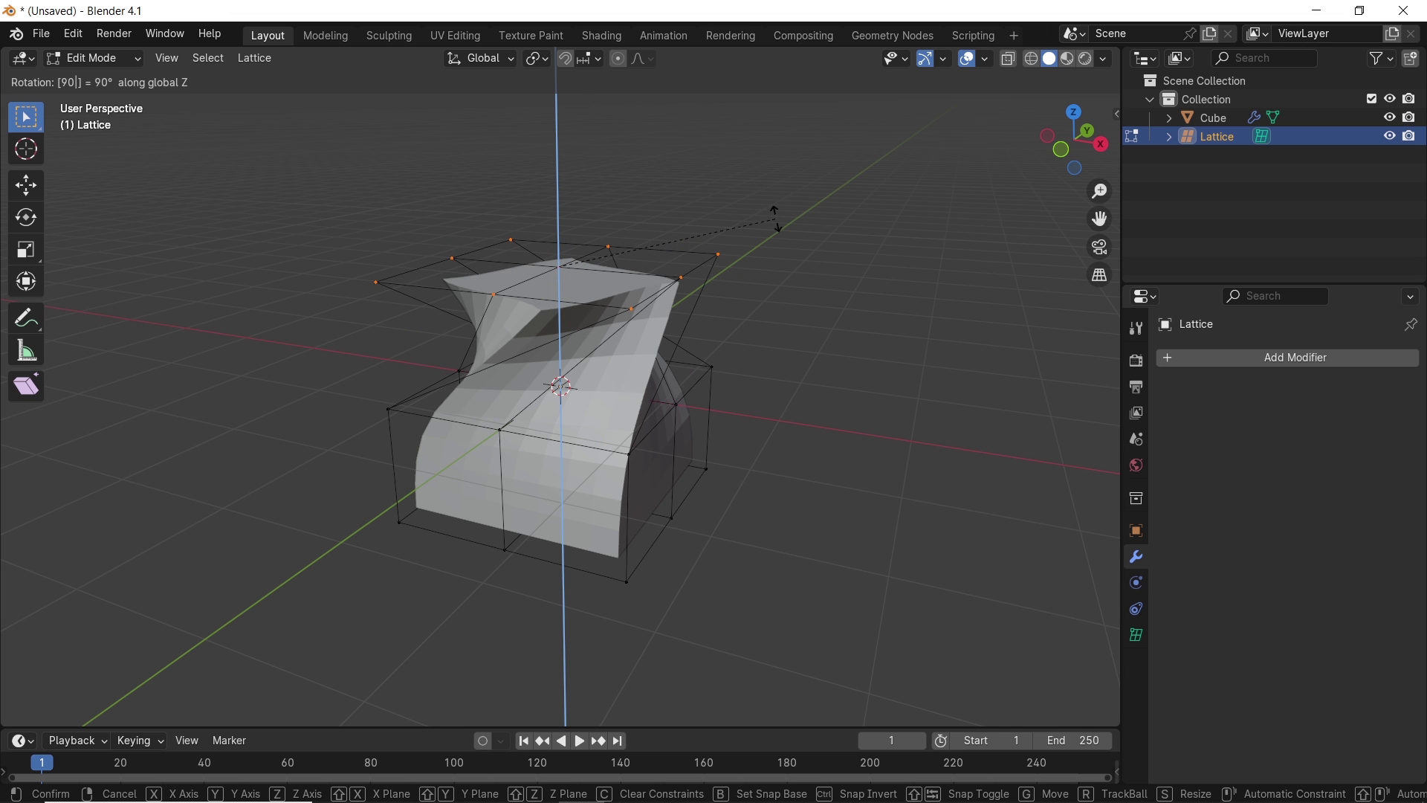
{"action": "key", "text": "Return"}
{"action": "mouse_move", "coordinate": [699, 324]}
{"action": "middle_mouse_down"}
{"action": "mouse_move", "coordinate": [796, 319]}
{"action": "mouse_move", "coordinate": [694, 327]}
{"action": "middle_mouse_up"}
{"action": "scroll", "coordinate": [693, 327], "scroll_direction": "up", "scroll_amount": 3}
{"action": "scroll", "coordinate": [694, 327], "scroll_direction": "up", "scroll_amount": 1}
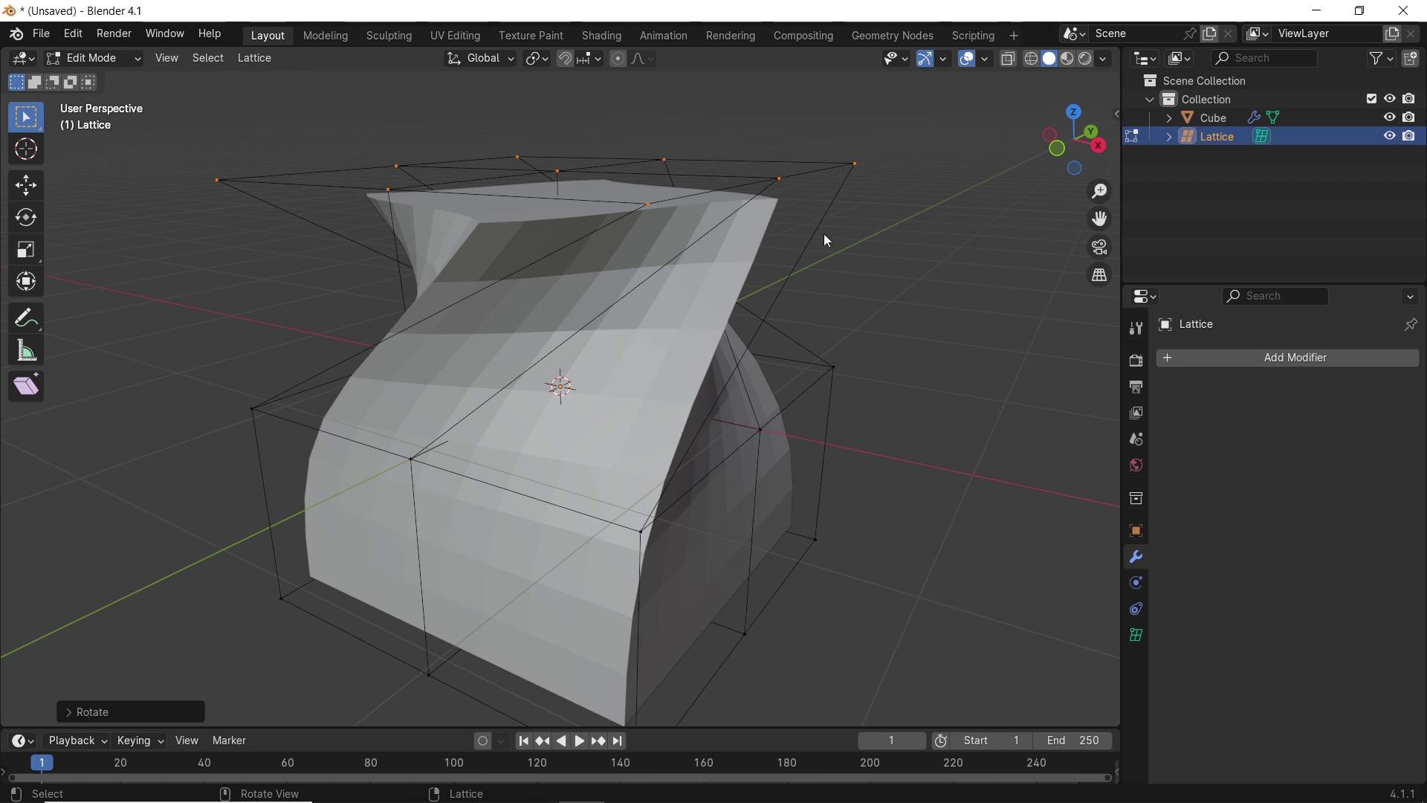
{"action": "key", "text": "Tab"}
{"action": "left_click", "coordinate": [987, 59]}
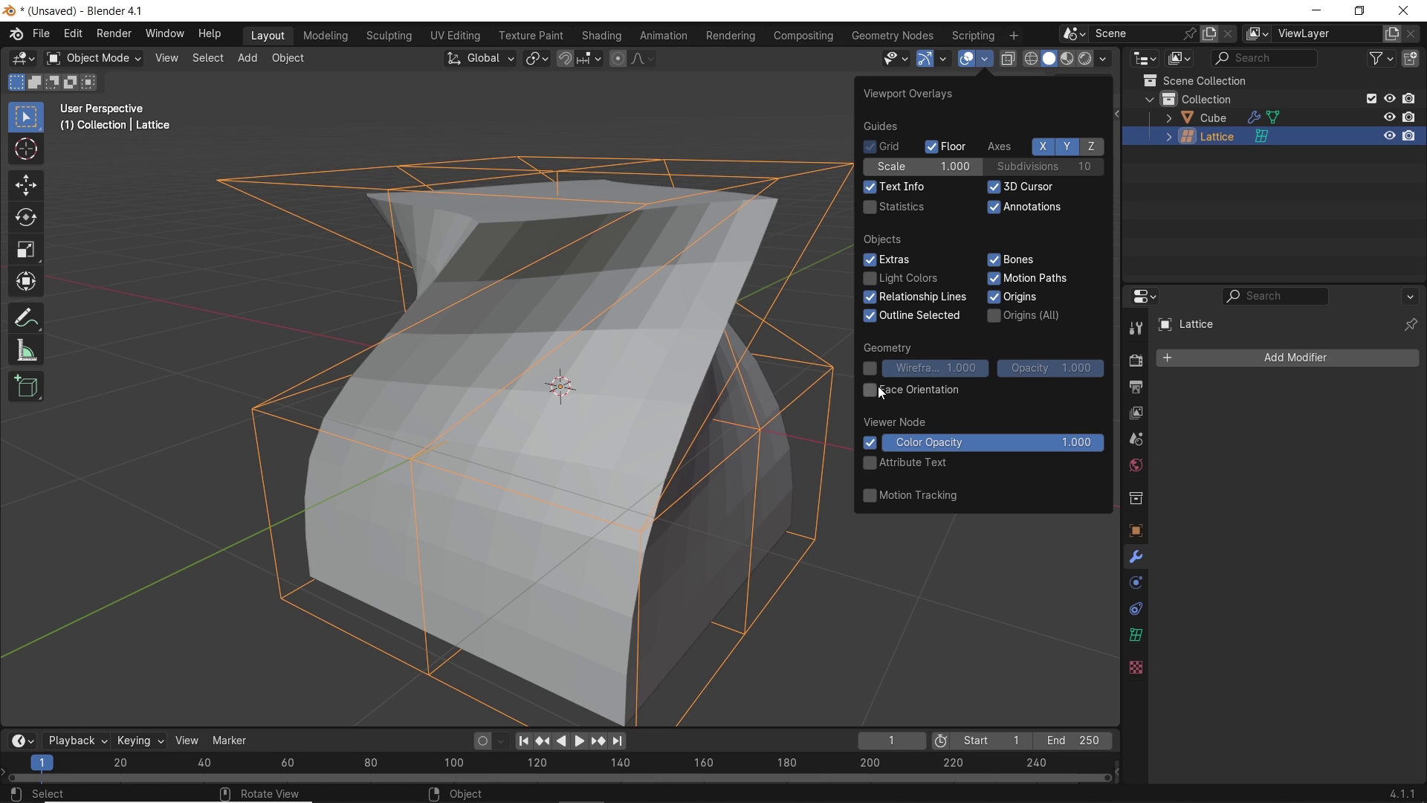
{"action": "left_click", "coordinate": [871, 369]}
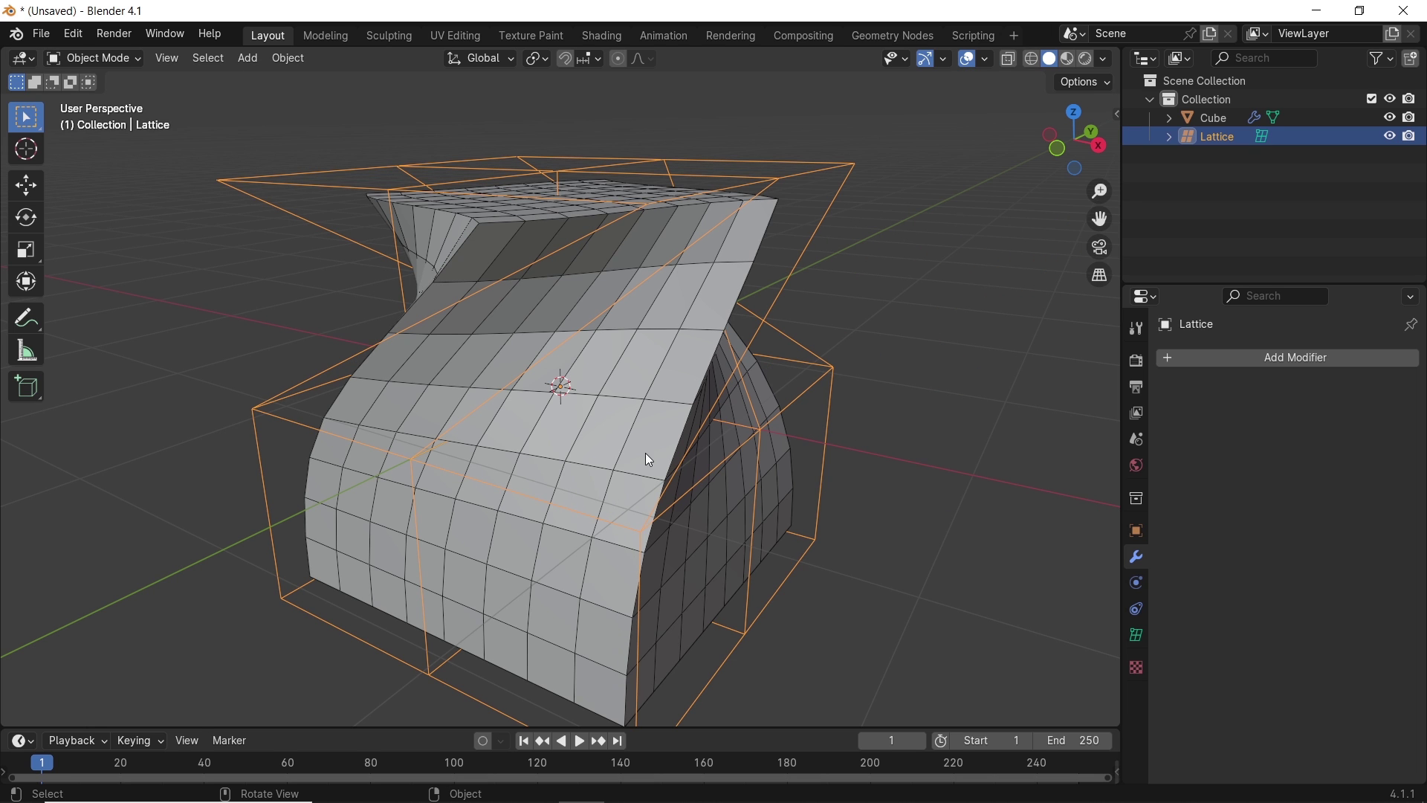
Add a Subdivision Surface modifier to the twisted cube with Levels Viewport 2
{"action": "left_click", "coordinate": [736, 302]}
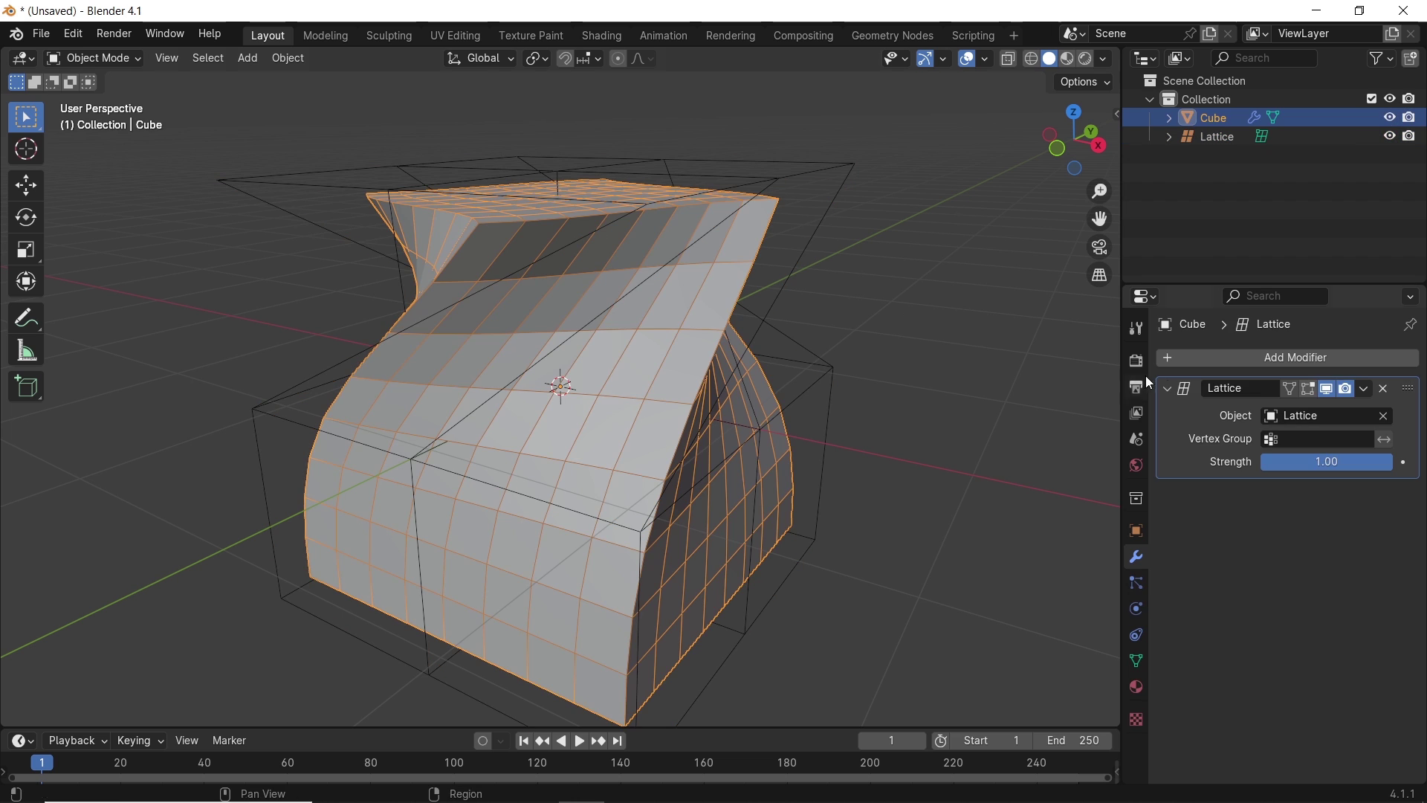
{"action": "left_click", "coordinate": [1213, 360]}
{"action": "mouse_move", "coordinate": [1214, 354]}
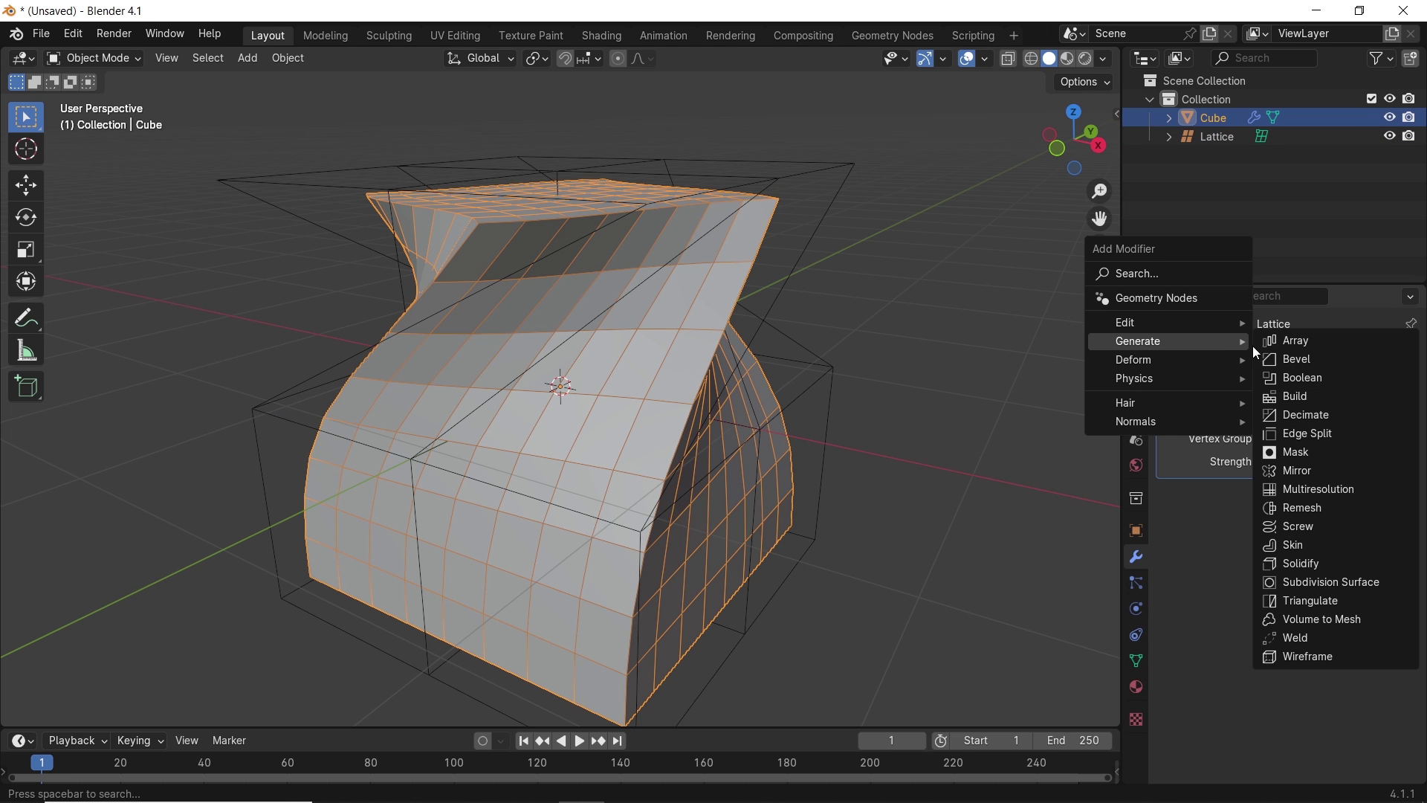
{"action": "left_click", "coordinate": [1313, 584]}
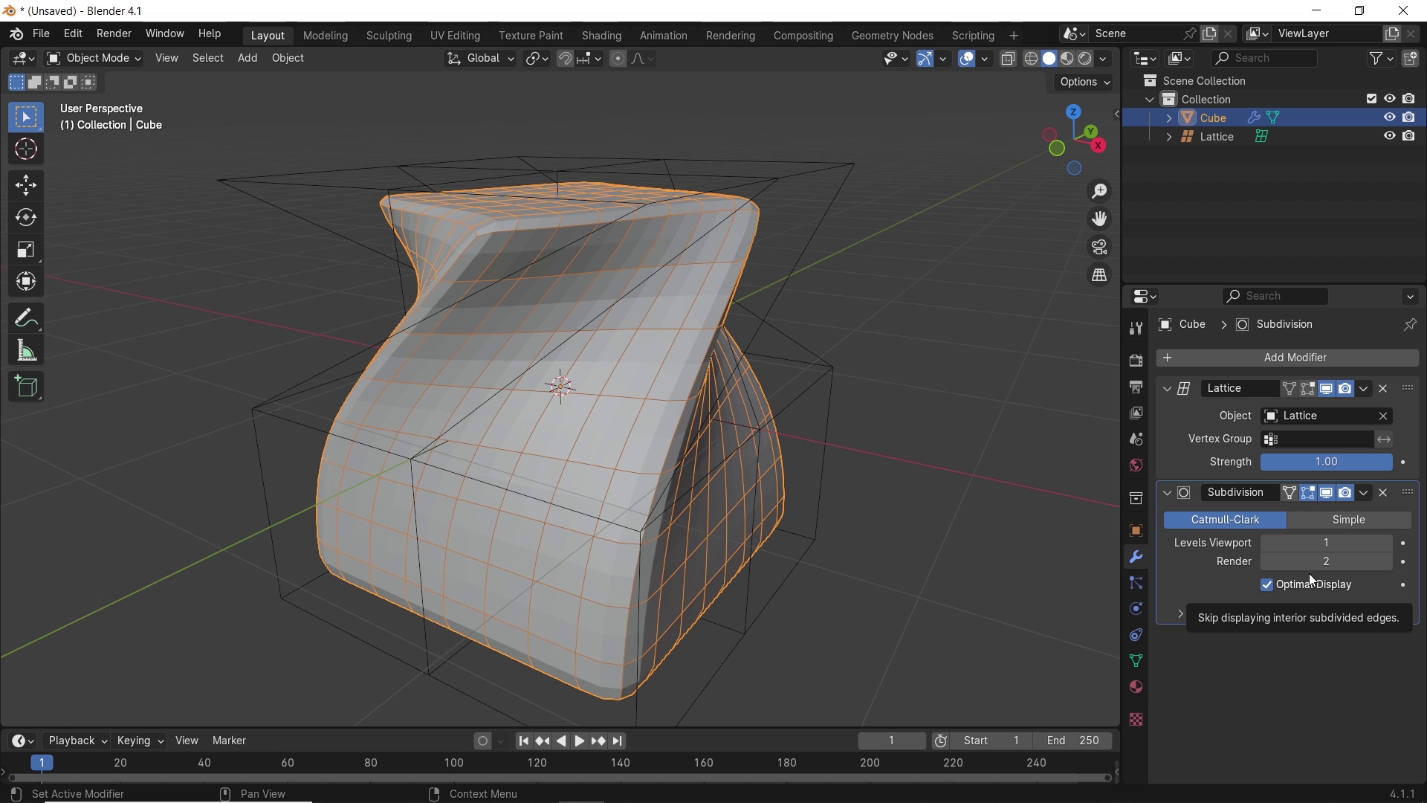
{"action": "left_click", "coordinate": [1389, 544]}
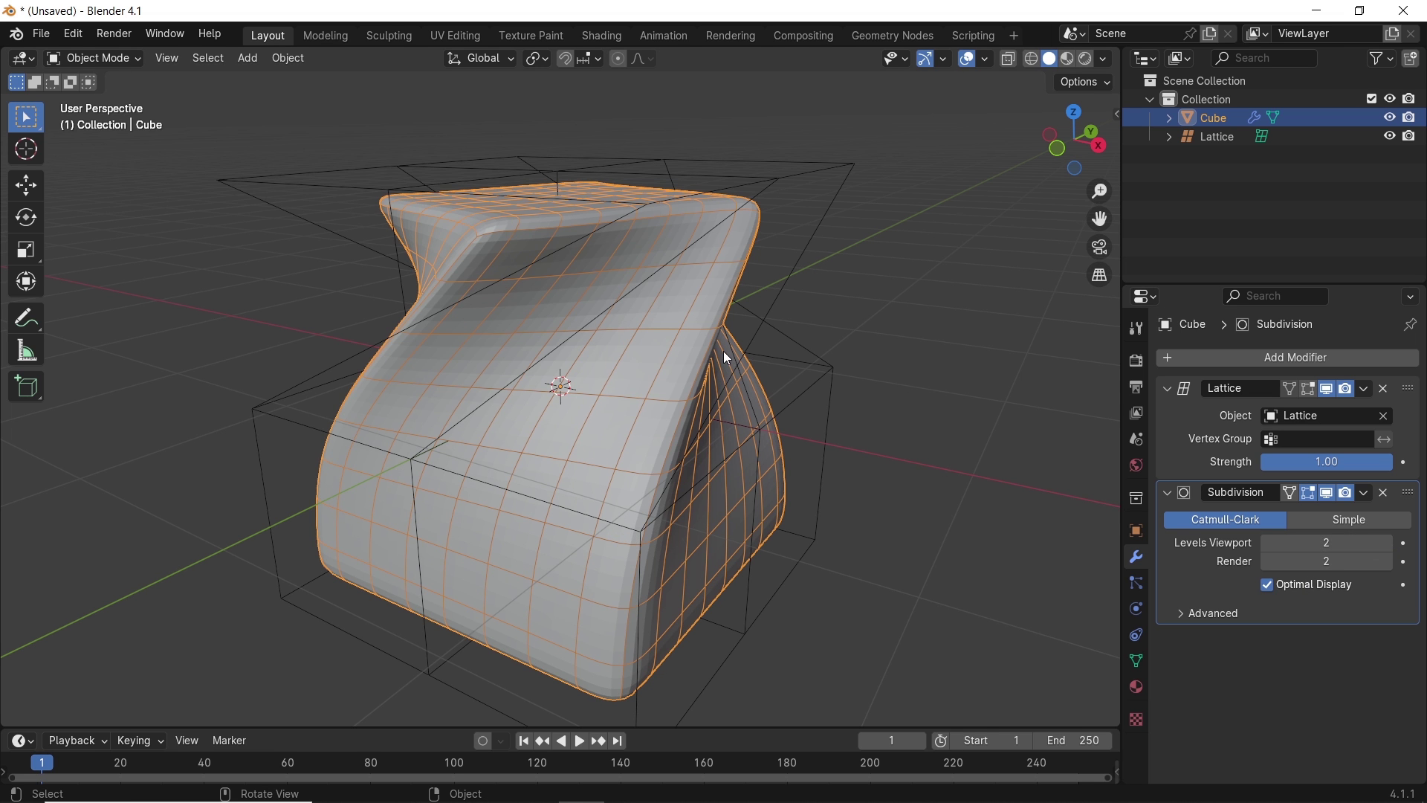
{"action": "middle_click_drag", "start_coordinate": [752, 348], "coordinate": [765, 401]}
Select the cube and, in front orthographic view, move it along Z below the lattice
{"action": "left_click", "coordinate": [715, 235]}
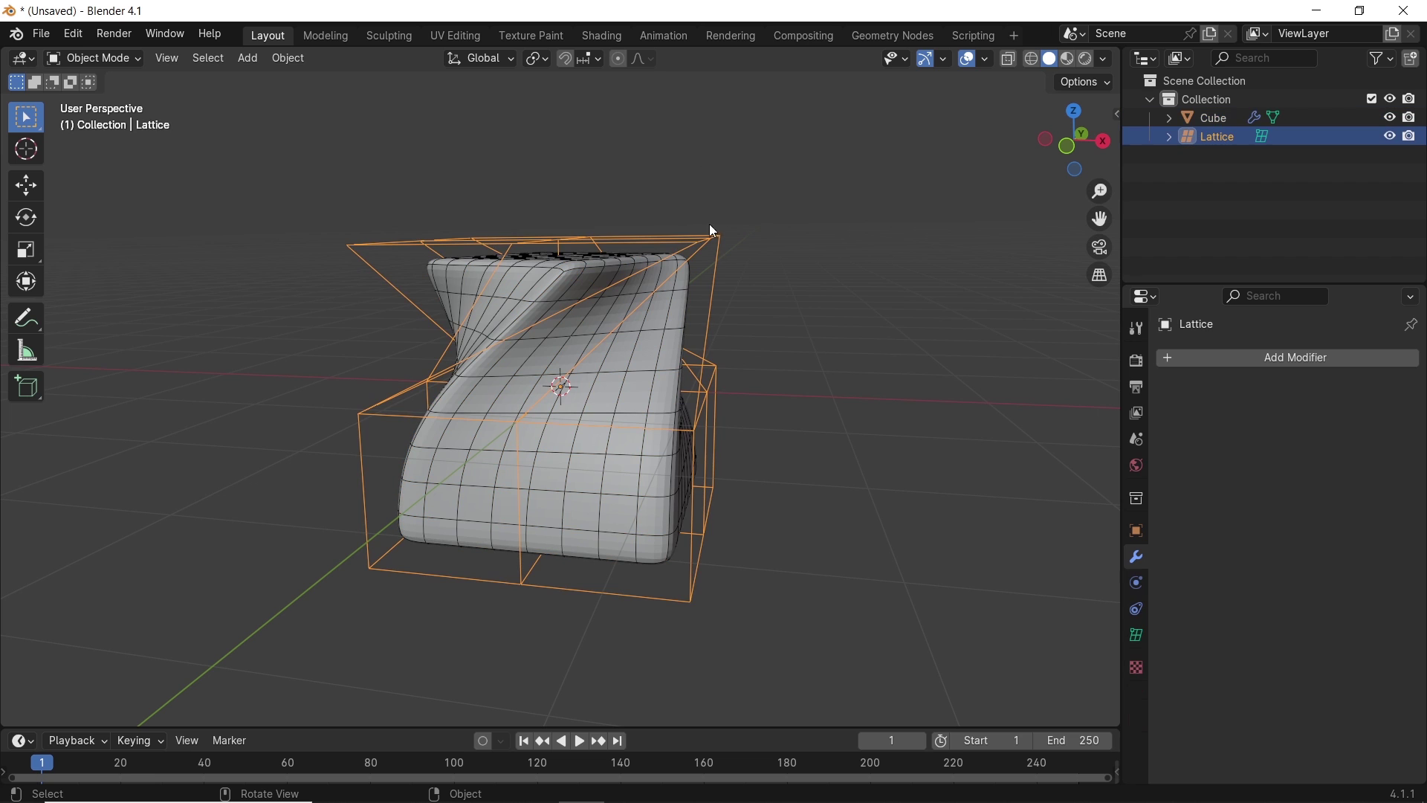
{"action": "left_click", "coordinate": [690, 343]}
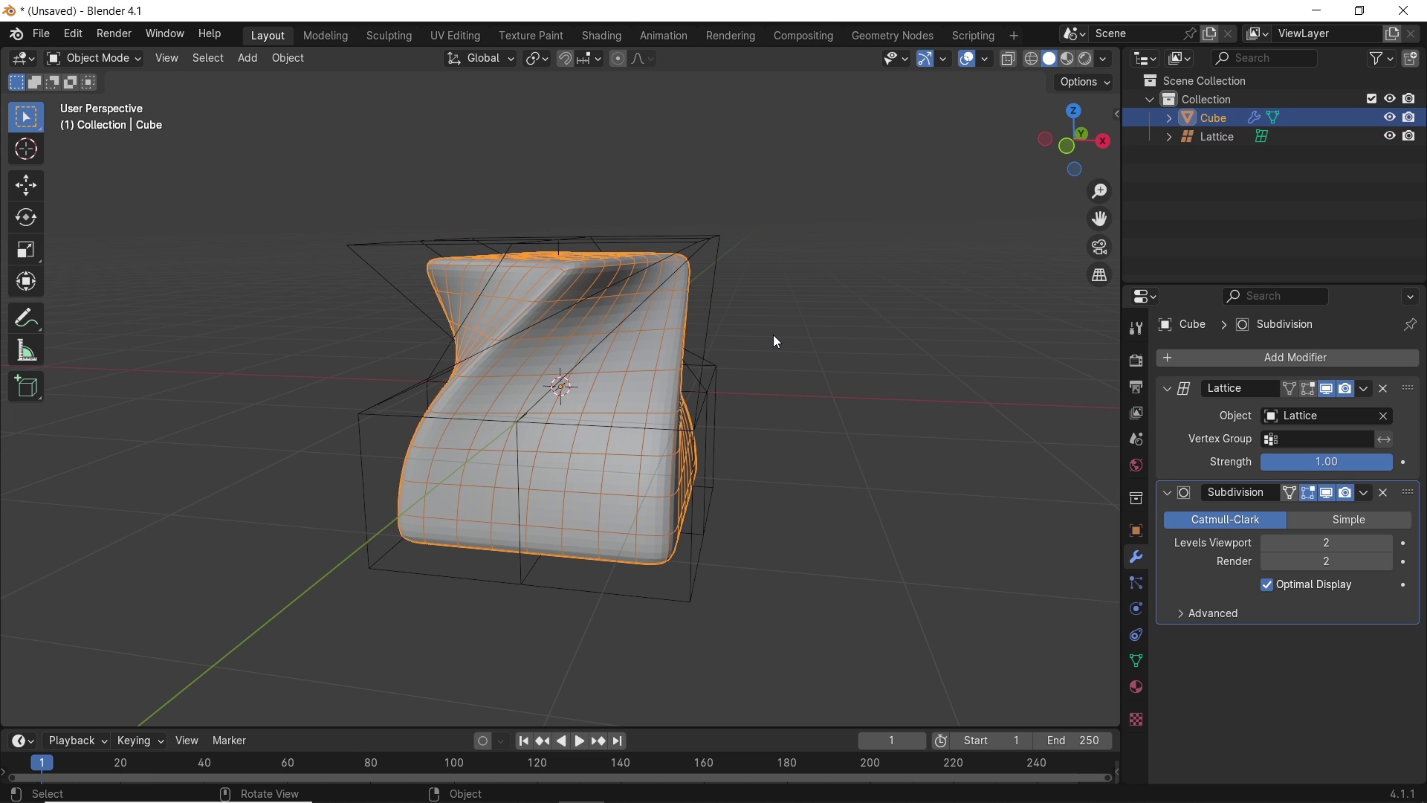
{"action": "middle_click_drag", "start_coordinate": [778, 342], "coordinate": [791, 341]}
{"action": "key", "text": "g"}
{"action": "key", "text": "z"}
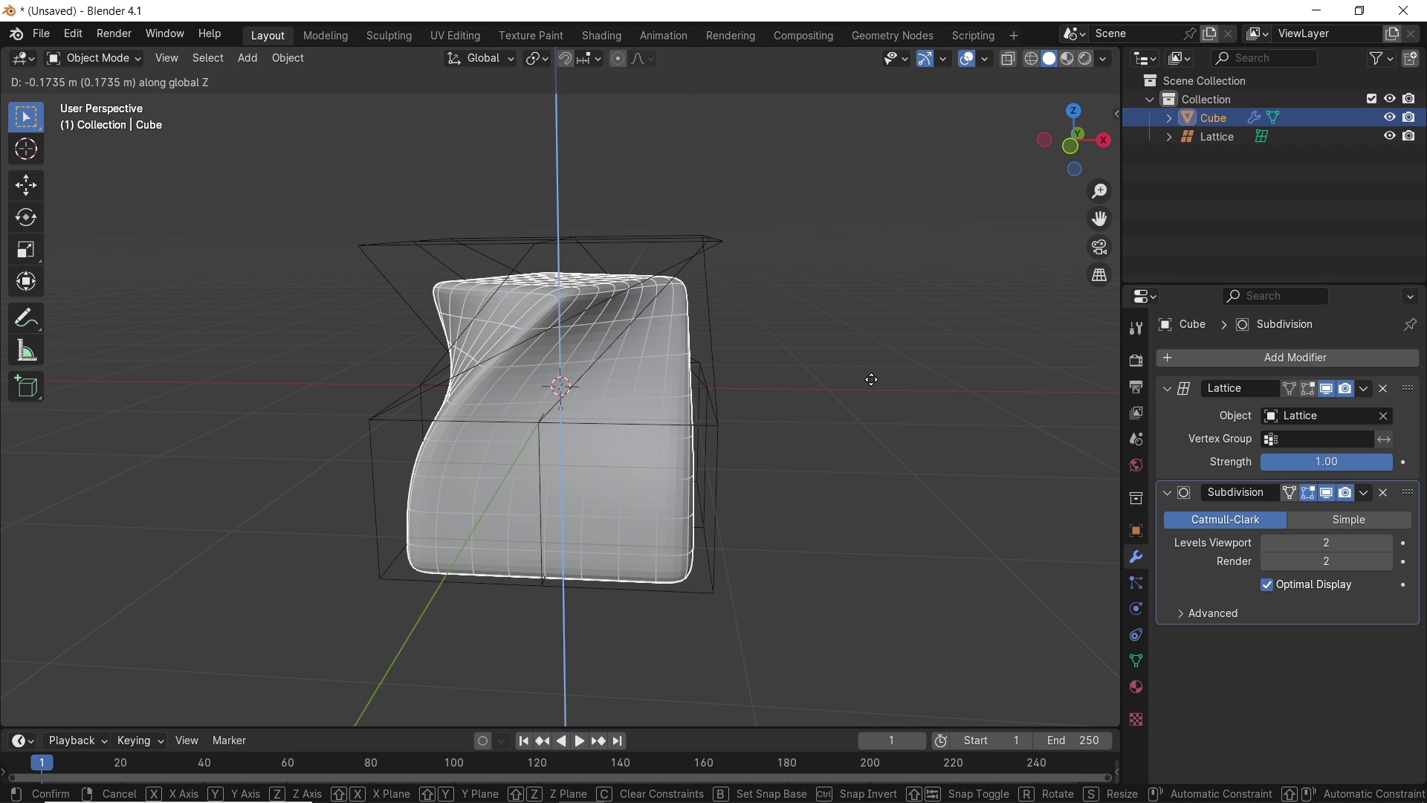
{"action": "right_click", "coordinate": [864, 181]}
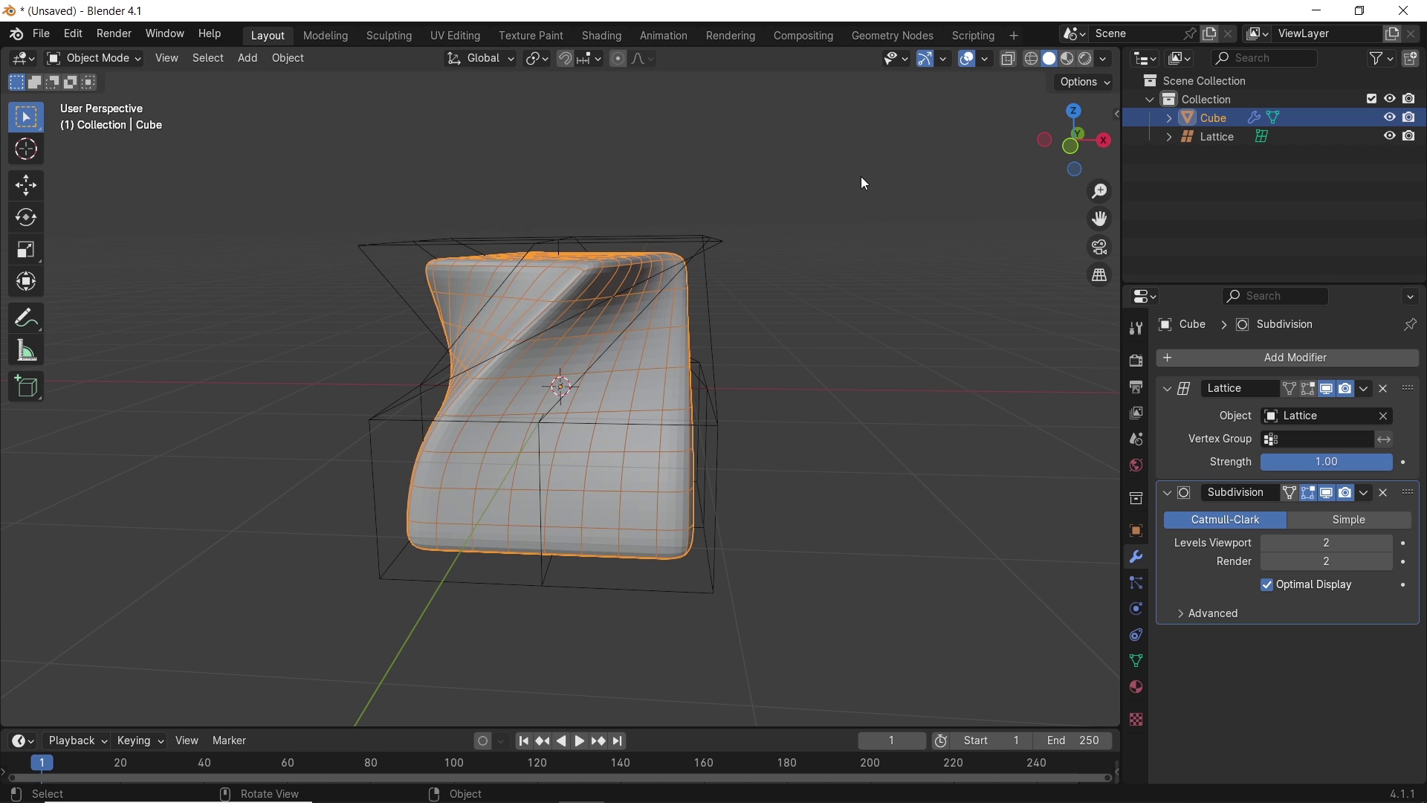
{"action": "key", "text": "KP_1"}
{"action": "scroll", "coordinate": [780, 267], "scroll_direction": "down", "scroll_amount": 3}
{"action": "key", "text": "g"}
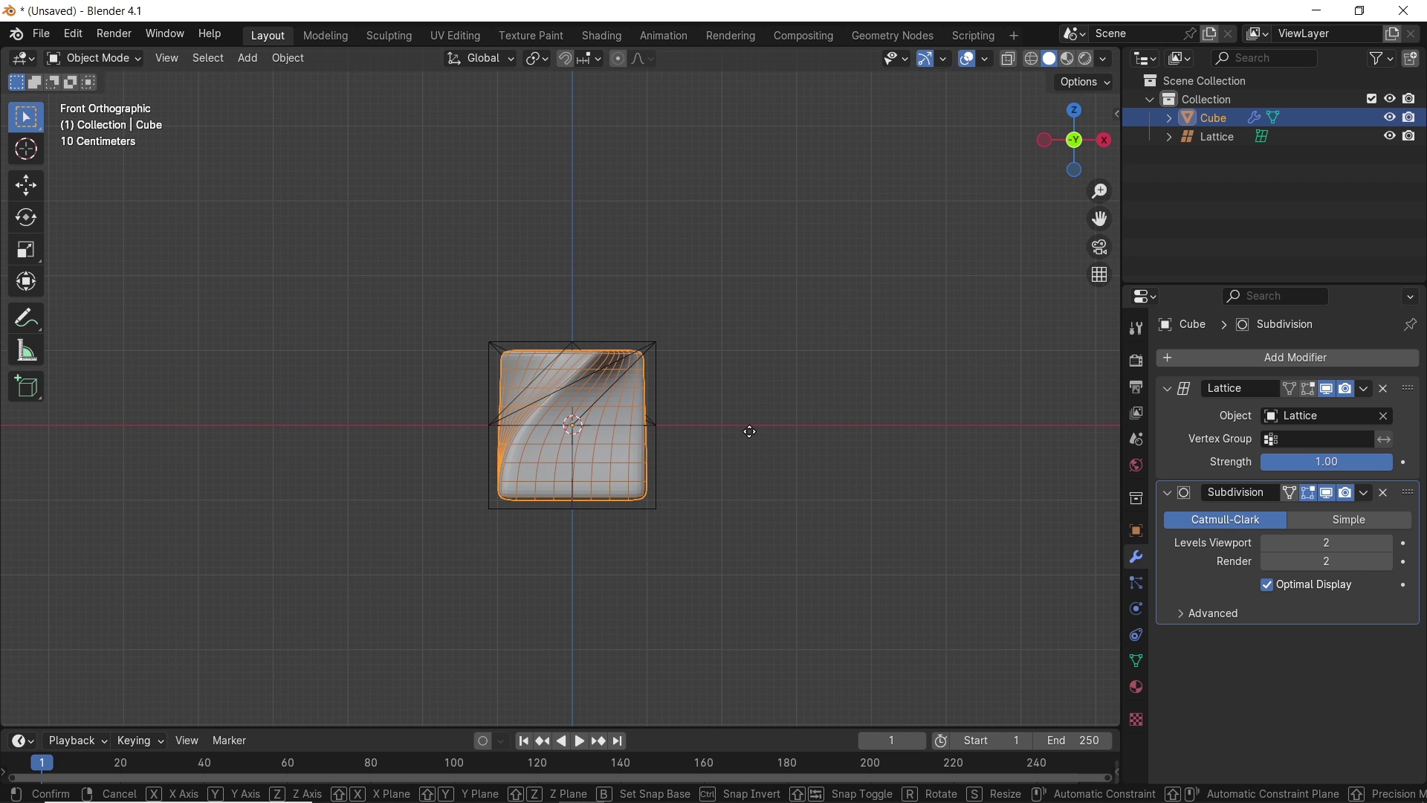
{"action": "key", "text": "z"}
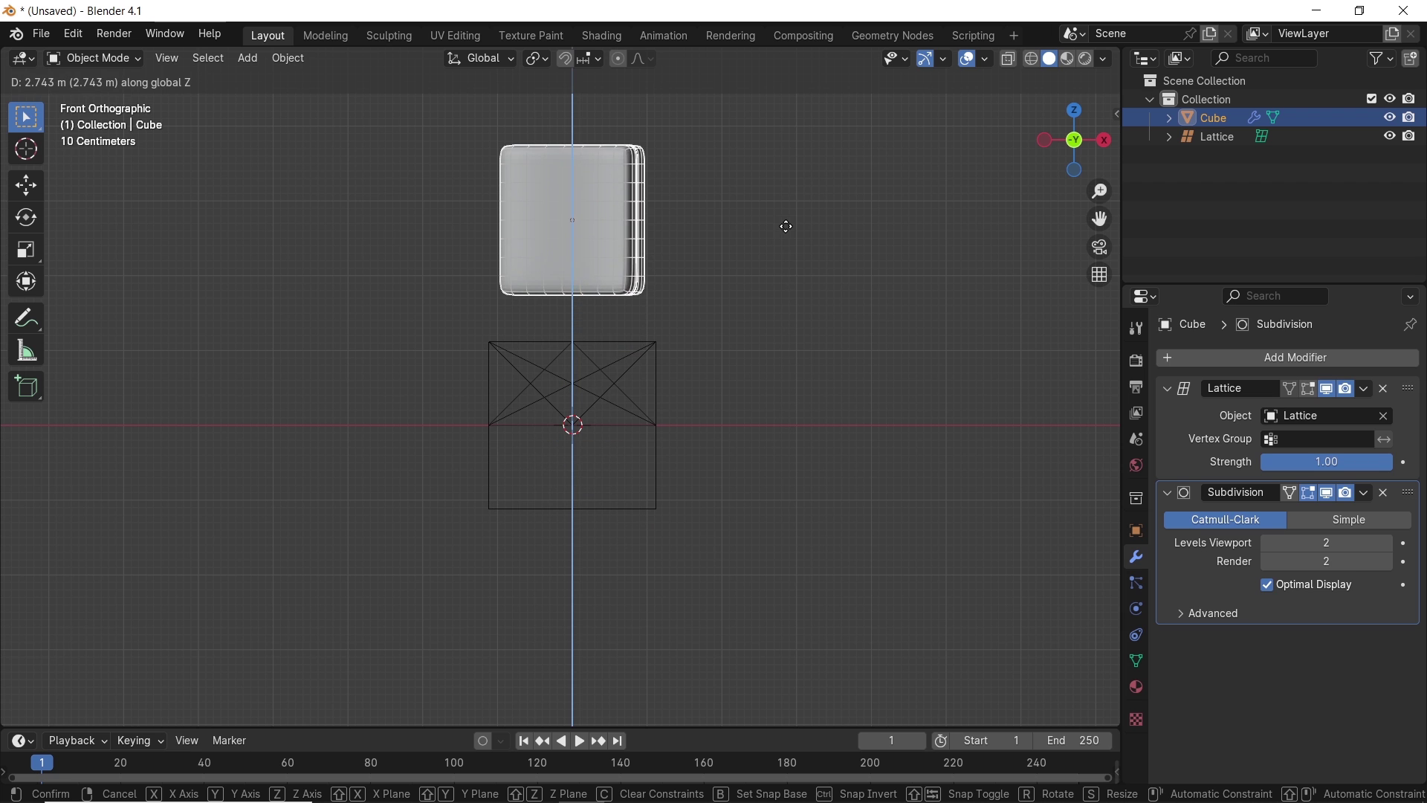
Place the cube below the lattice and keyframe its location at frame 1
{"action": "left_click", "coordinate": [769, 623]}
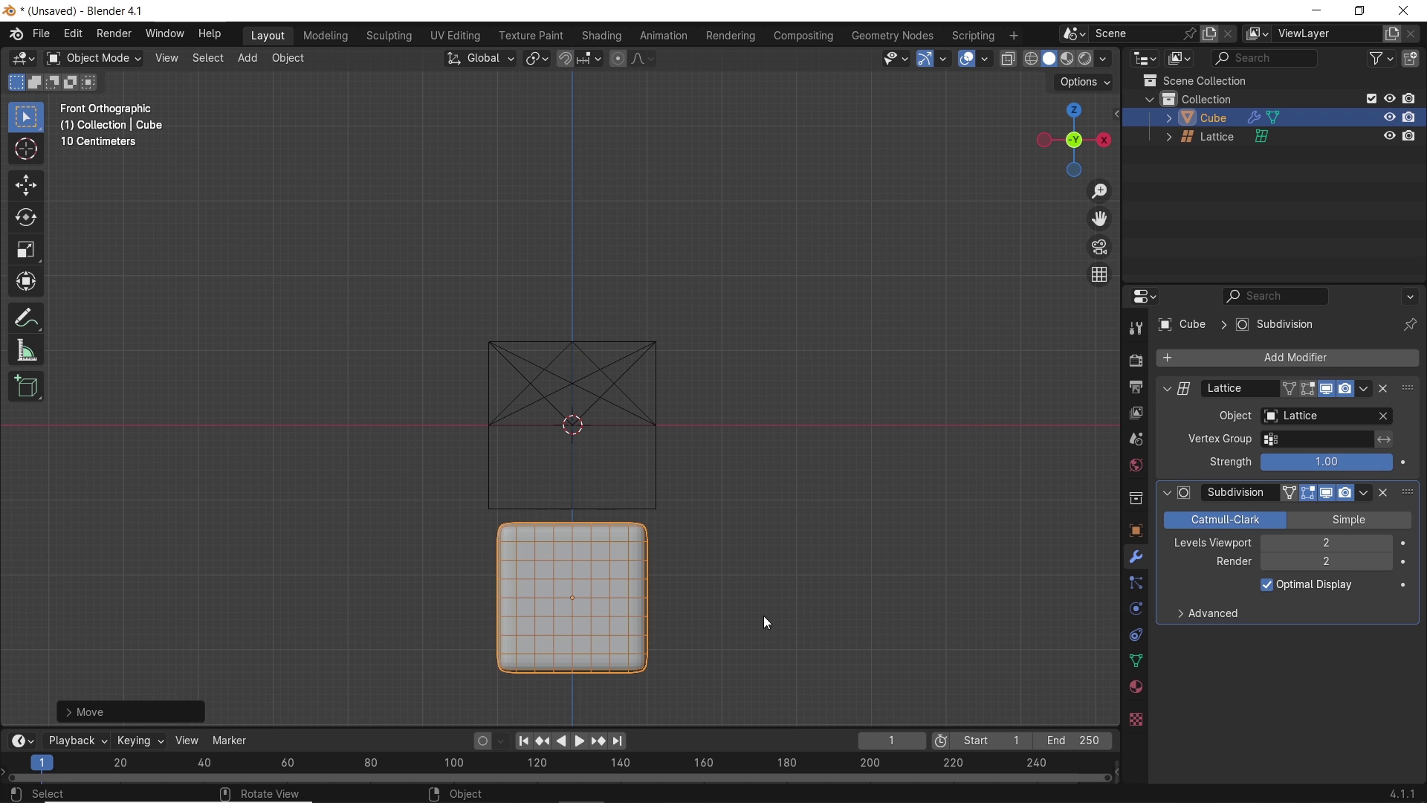
{"action": "left_click_drag", "start_coordinate": [271, 726], "coordinate": [294, 571]}
{"action": "scroll", "coordinate": [639, 468], "scroll_direction": "down", "scroll_amount": 2, "text": "shift"}
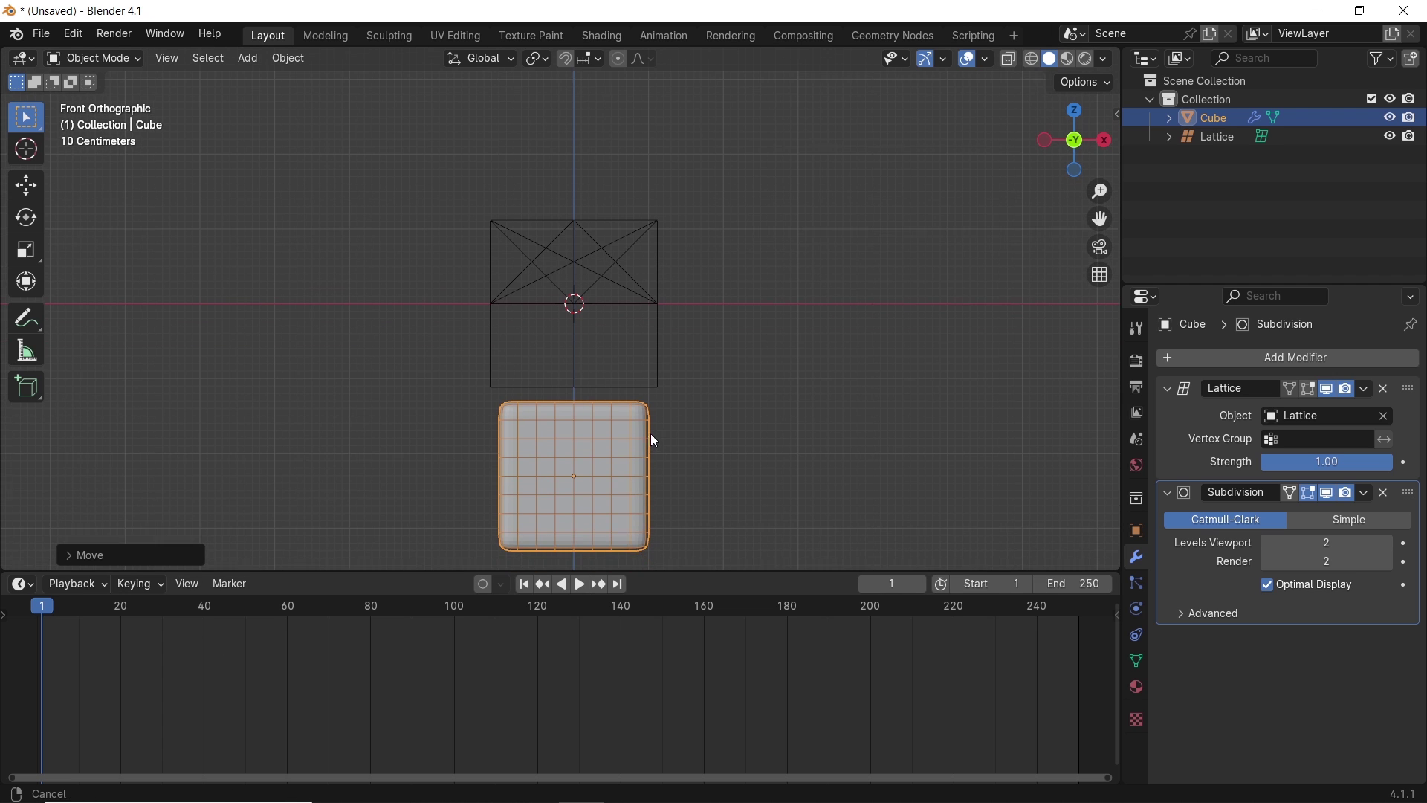
{"action": "key", "text": "i"}
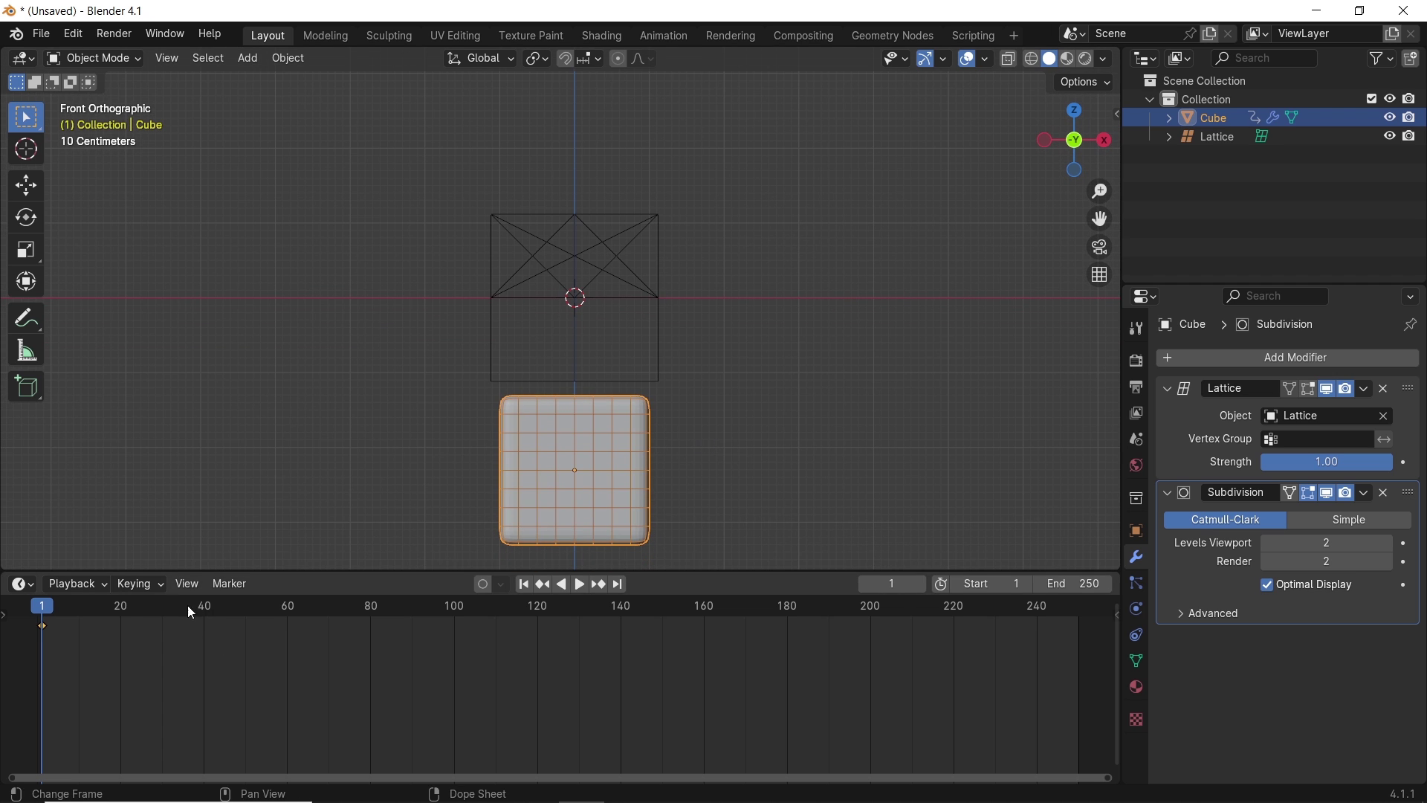
Key a raised cube position at frame 20 and paste the starting key at frame 40
{"action": "left_click", "coordinate": [121, 606]}
{"action": "key", "text": "g"}
{"action": "key", "text": "z"}
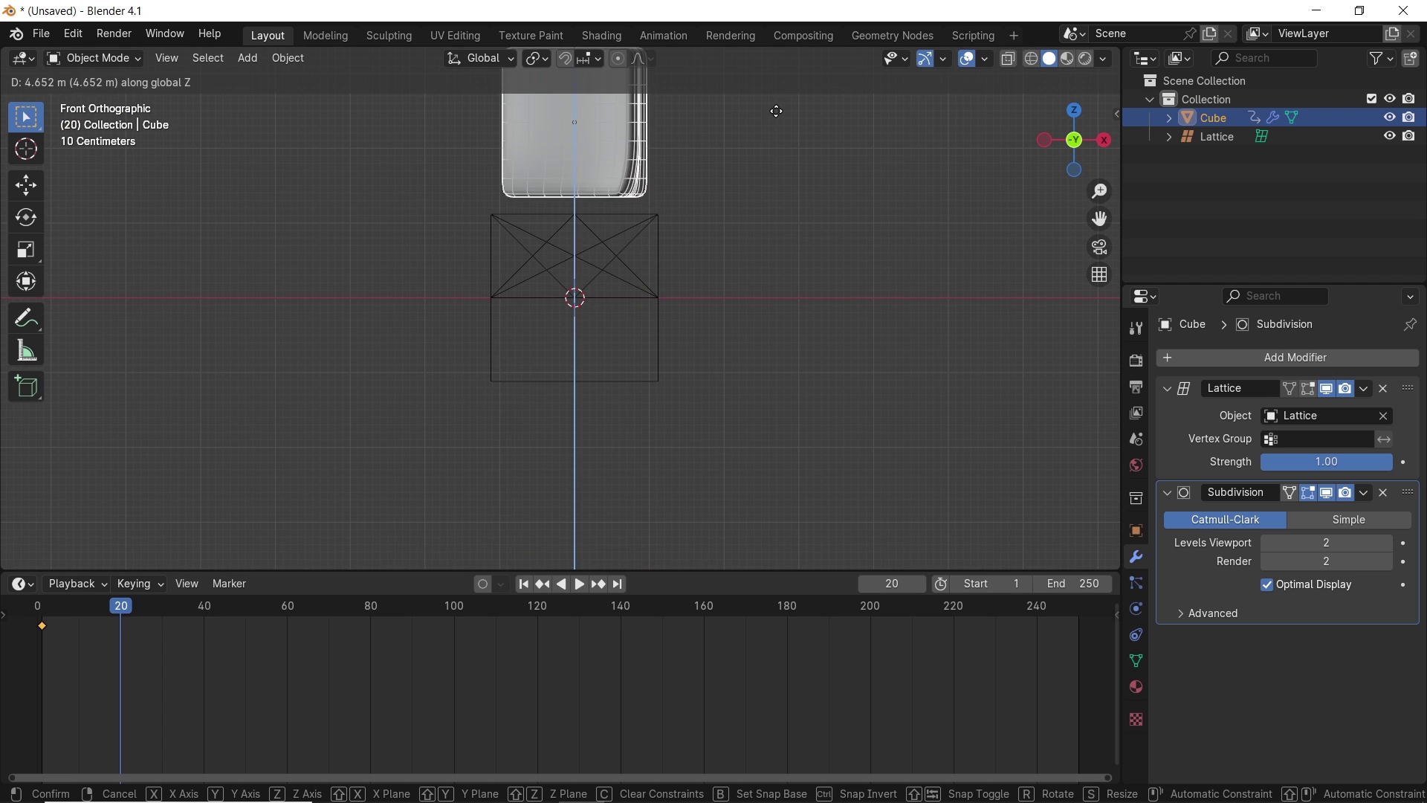
{"action": "left_click", "coordinate": [779, 118]}
{"action": "key", "text": "i"}
{"action": "left_click", "coordinate": [205, 606]}
{"action": "key", "text": "ctrl+v"}
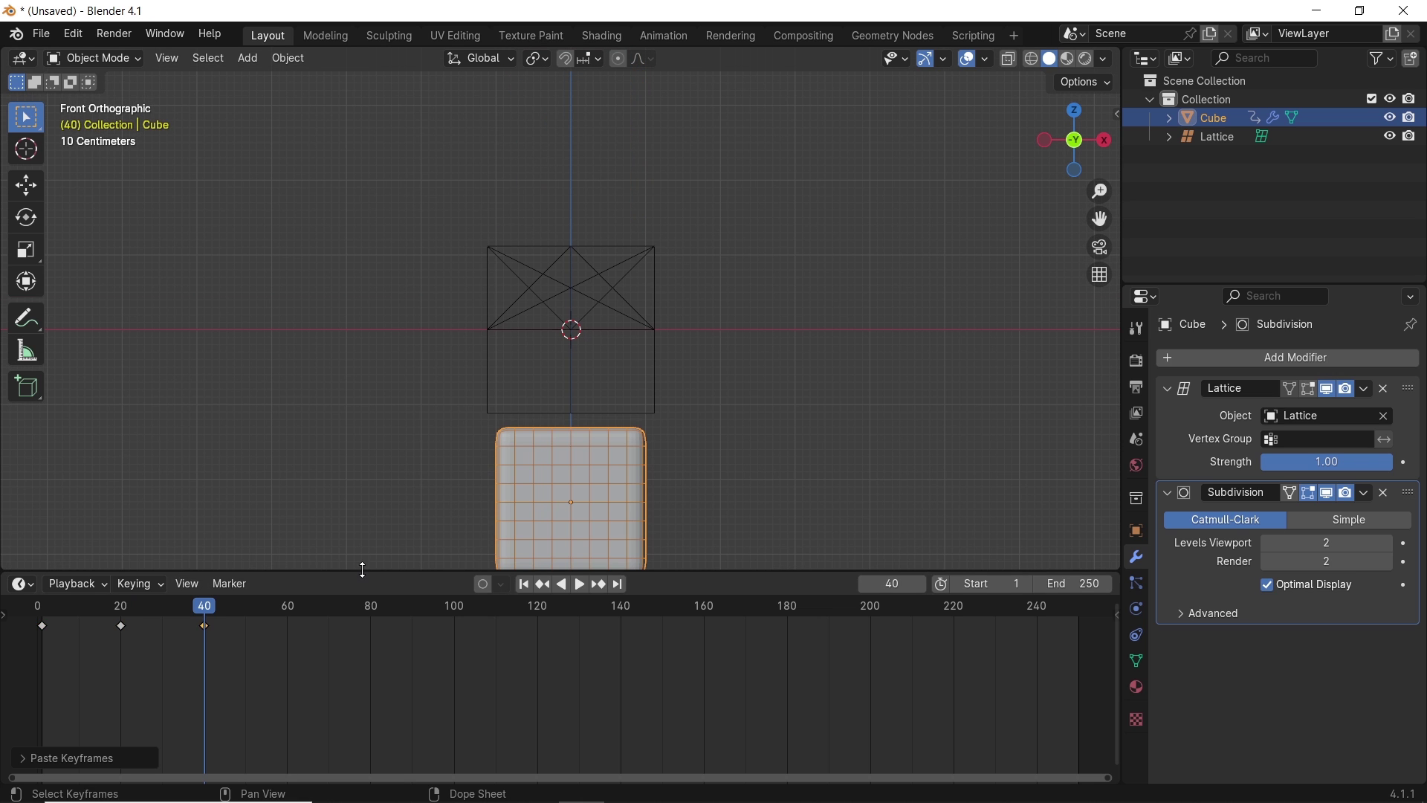
{"action": "left_click", "coordinate": [524, 586]}
Set the animation End frame to 40 and play it back to preview
{"action": "double_click", "coordinate": [1063, 584]}
{"action": "type", "text": "40"}
{"action": "key", "text": "Return"}
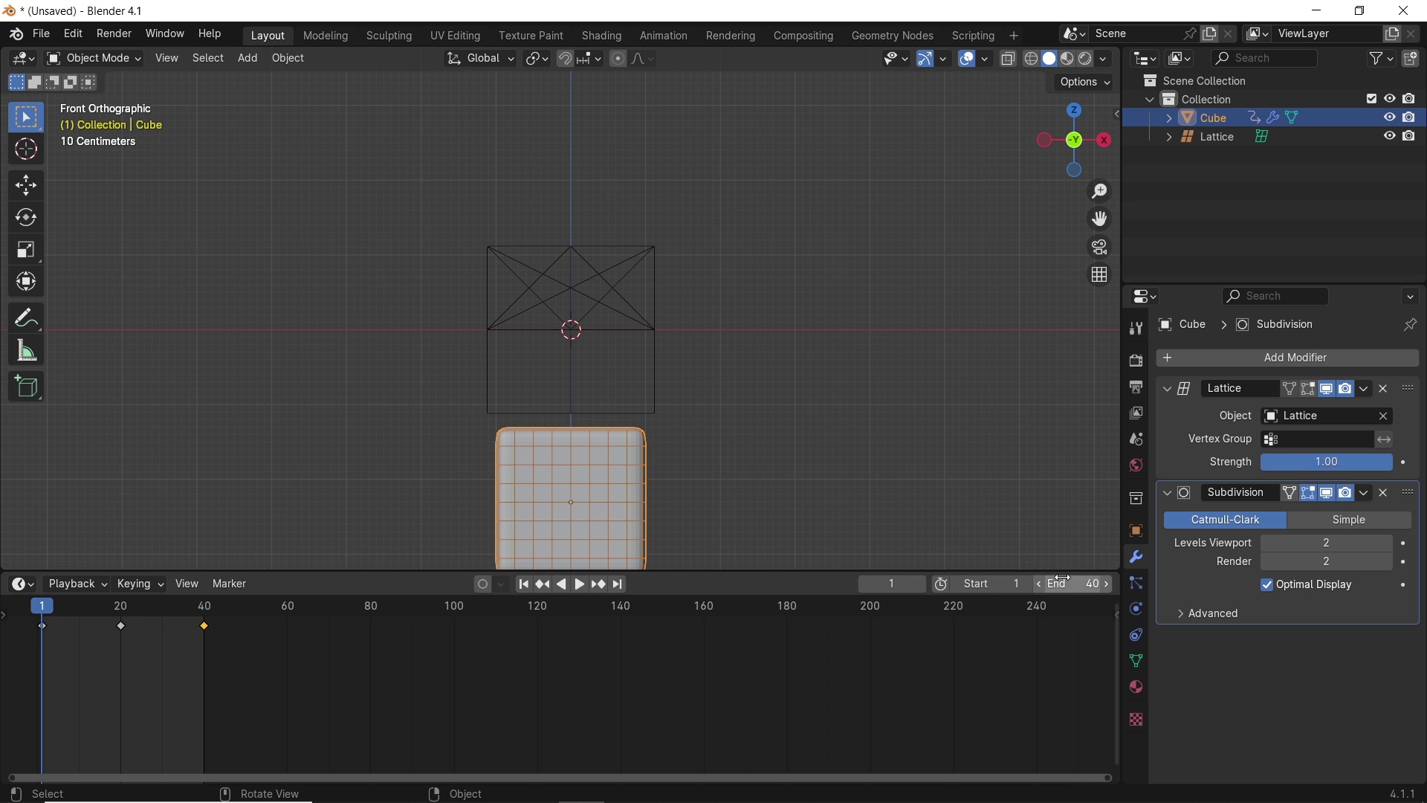
{"action": "scroll", "coordinate": [729, 671], "scroll_direction": "left", "scroll_amount": 5, "text": "ctrl"}
{"action": "key", "text": "space"}
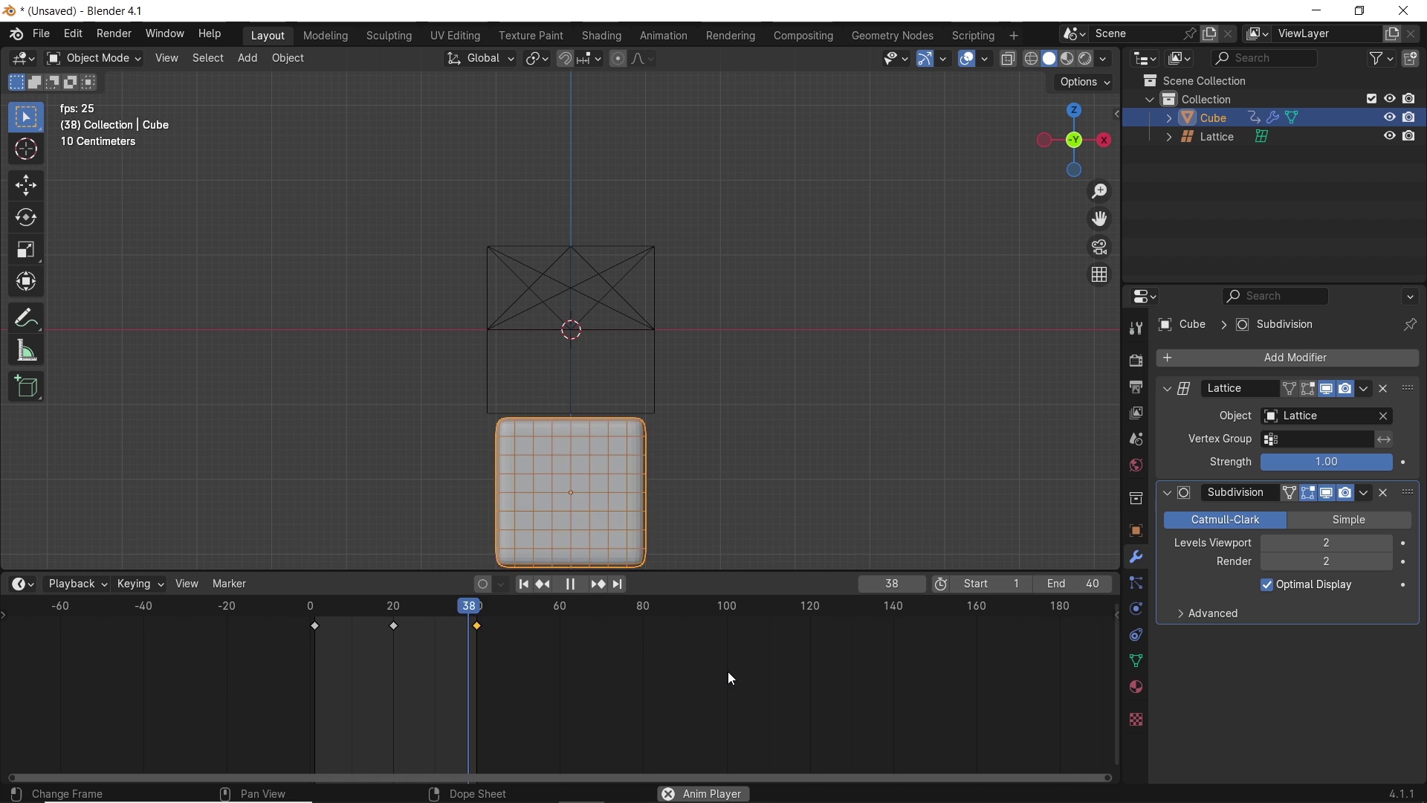
{"action": "middle_click_drag", "start_coordinate": [773, 501], "coordinate": [684, 427]}
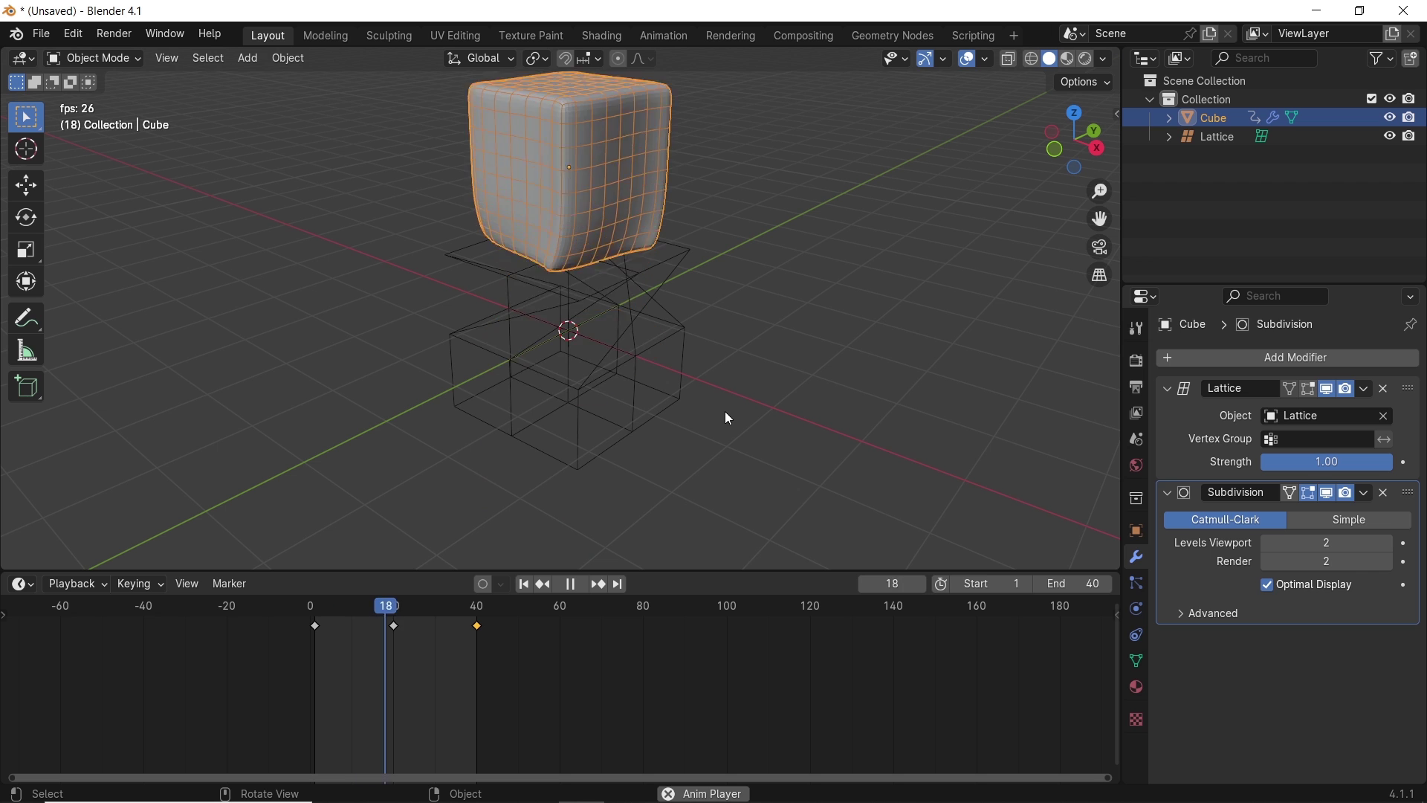
{"action": "key", "text": "space"}
At frame 20, raise the cube slightly higher, re-key it, and replay from the start
{"action": "left_click_drag", "start_coordinate": [475, 602], "coordinate": [398, 615]}
{"action": "key", "text": "g"}
{"action": "key", "text": "z"}
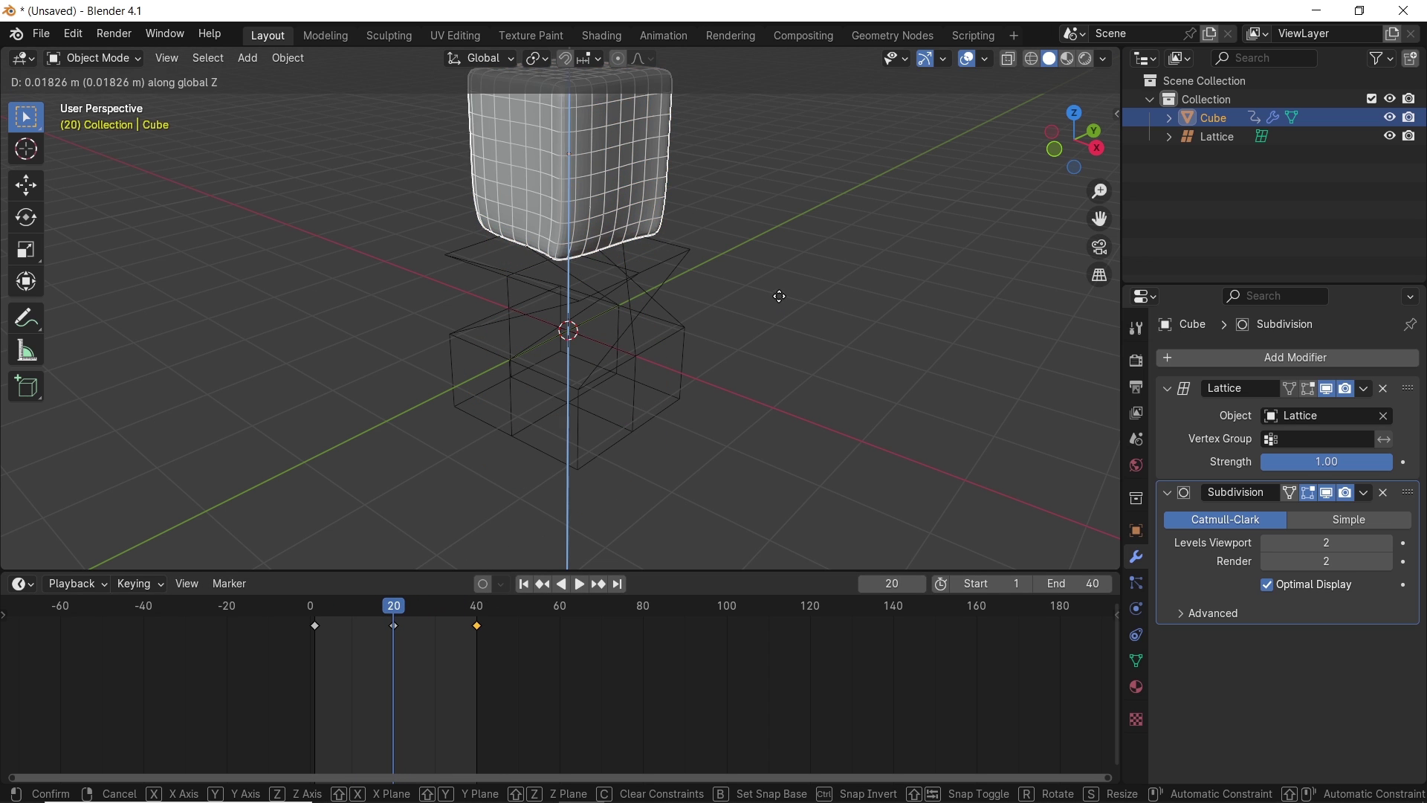
{"action": "left_click", "coordinate": [784, 252]}
{"action": "key", "text": "i"}
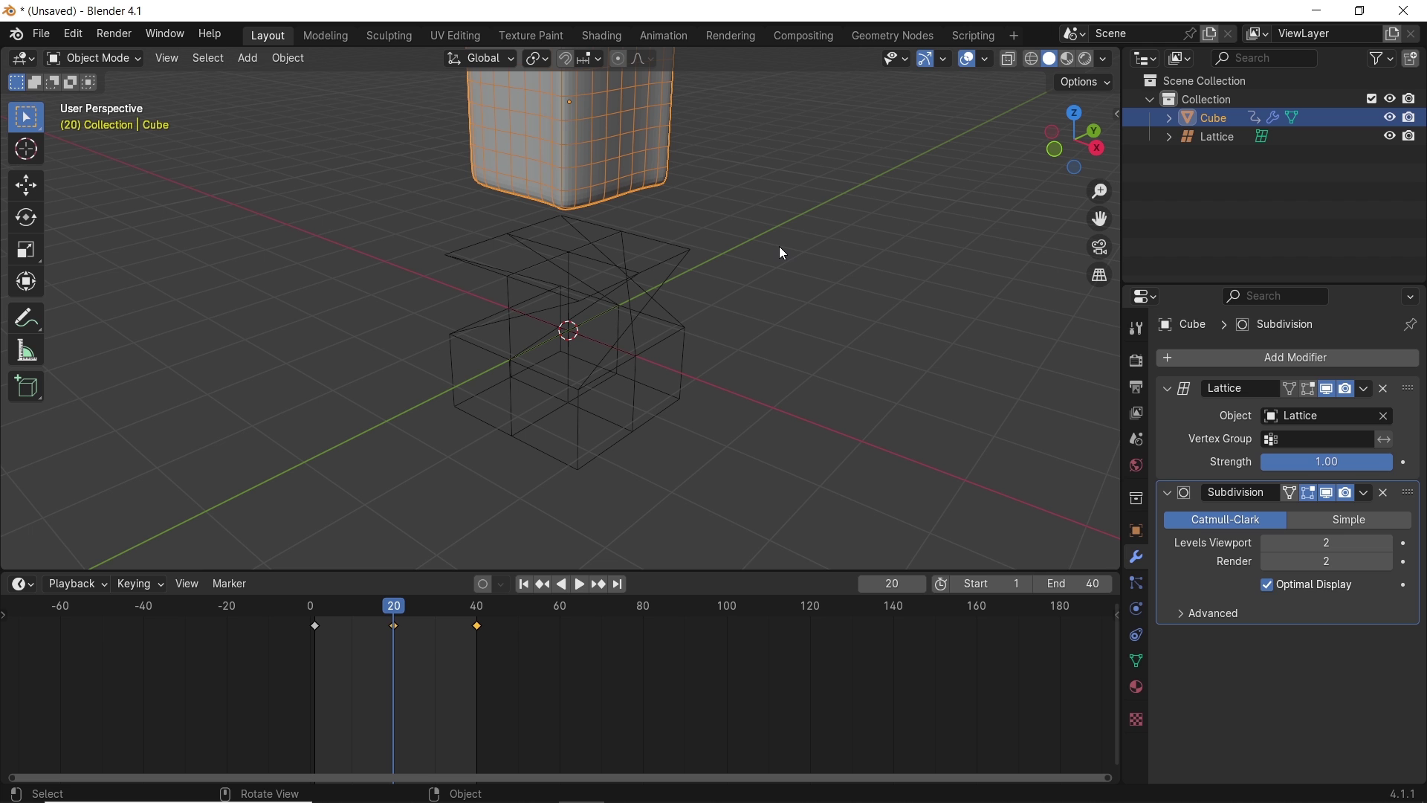
{"action": "left_click", "coordinate": [526, 585]}
{"action": "key", "text": "space"}
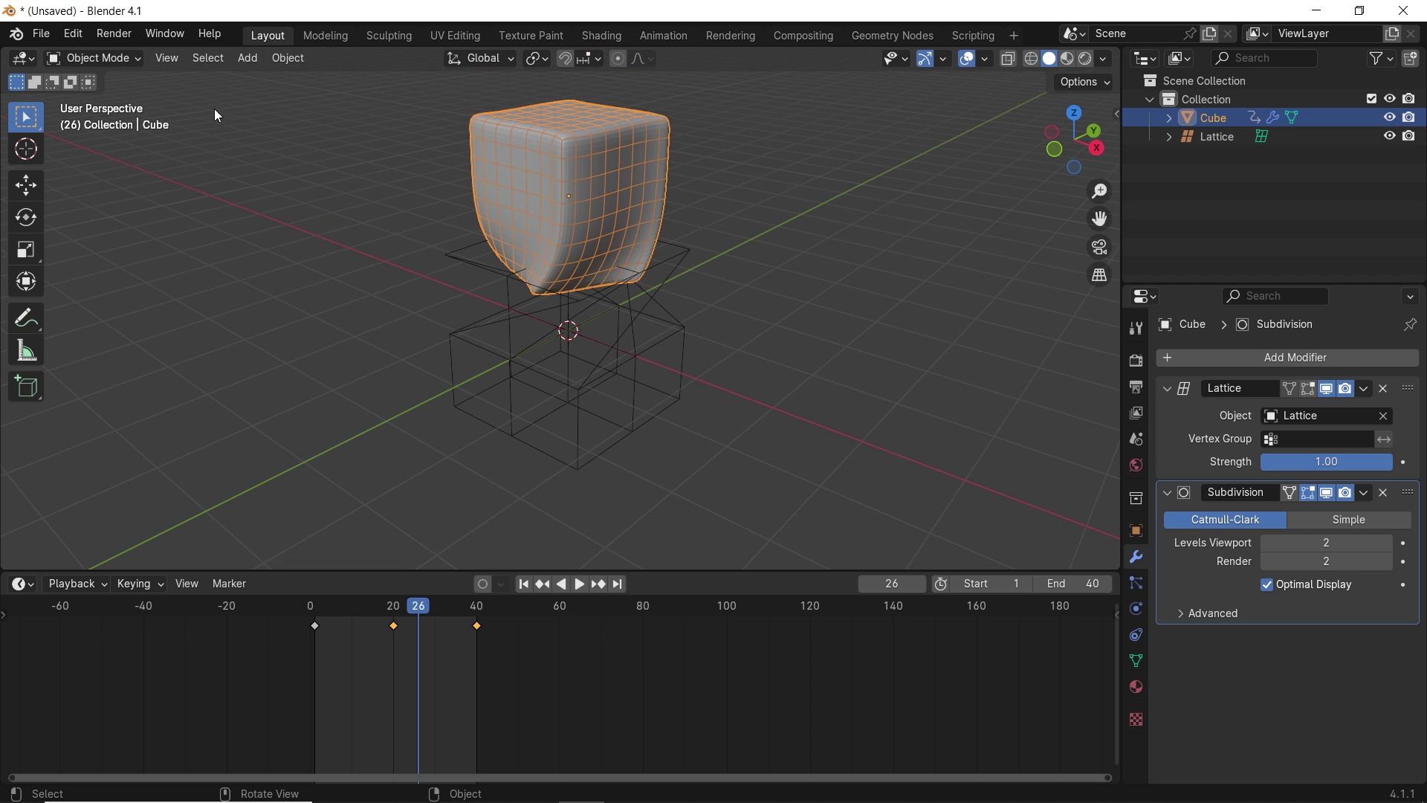
Use Undo History to revert to before the animation and return to Object Mode
{"action": "left_click", "coordinate": [73, 34]}
{"action": "mouse_move", "coordinate": [149, 96]}
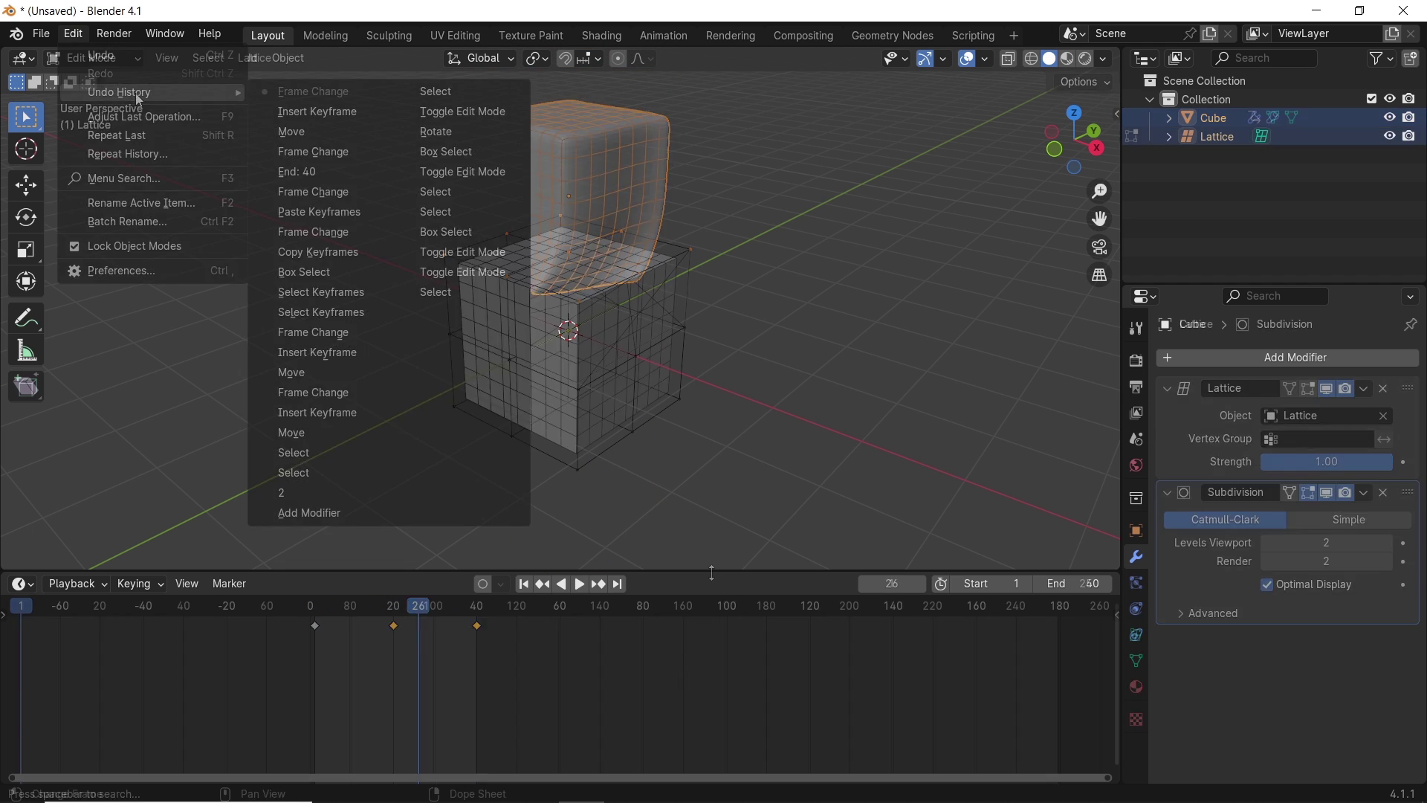
{"action": "left_click", "coordinate": [319, 148]}
{"action": "left_click_drag", "start_coordinate": [715, 627], "coordinate": [715, 647]}
{"action": "scroll", "coordinate": [660, 408], "scroll_direction": "up", "scroll_amount": 2}
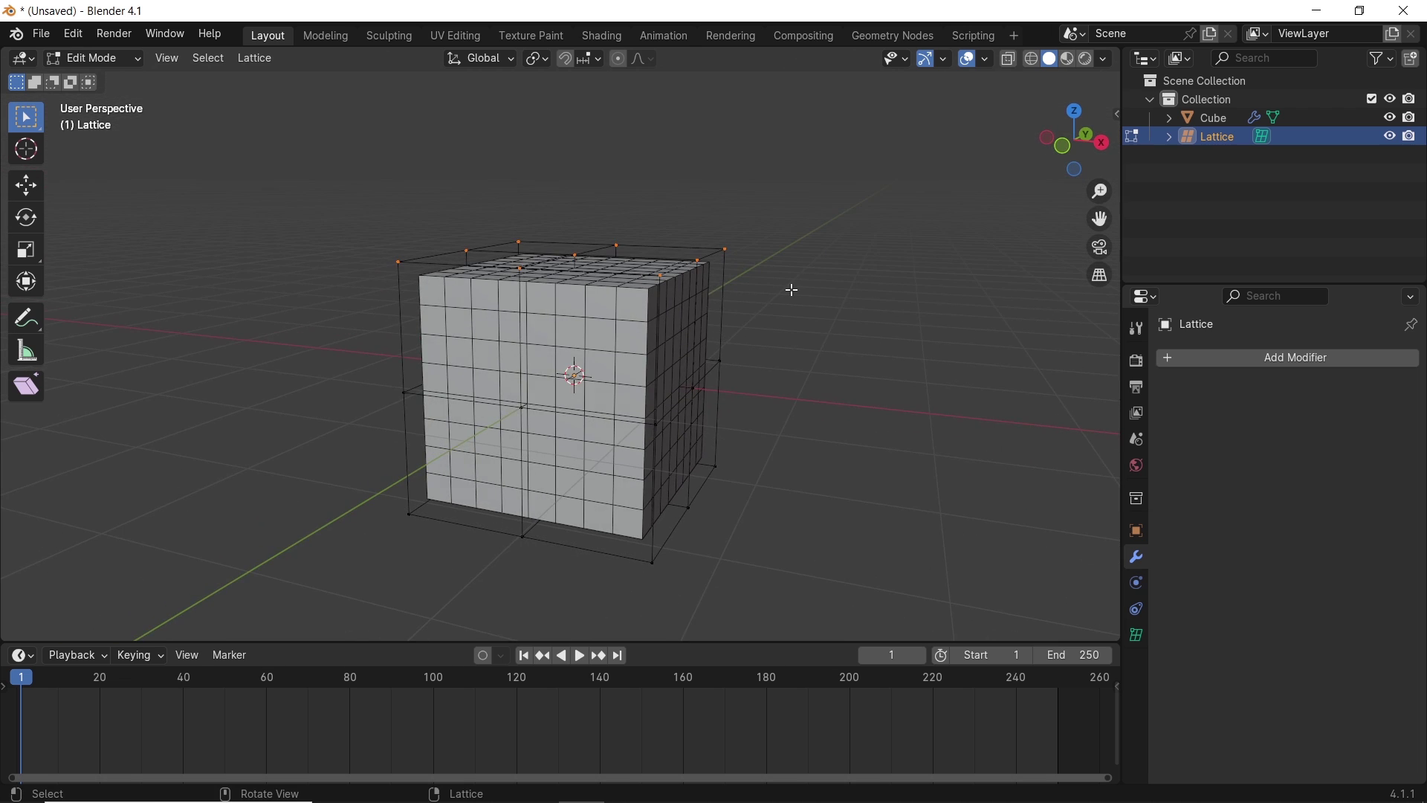
{"action": "middle_click_drag", "start_coordinate": [725, 290], "coordinate": [617, 315]}
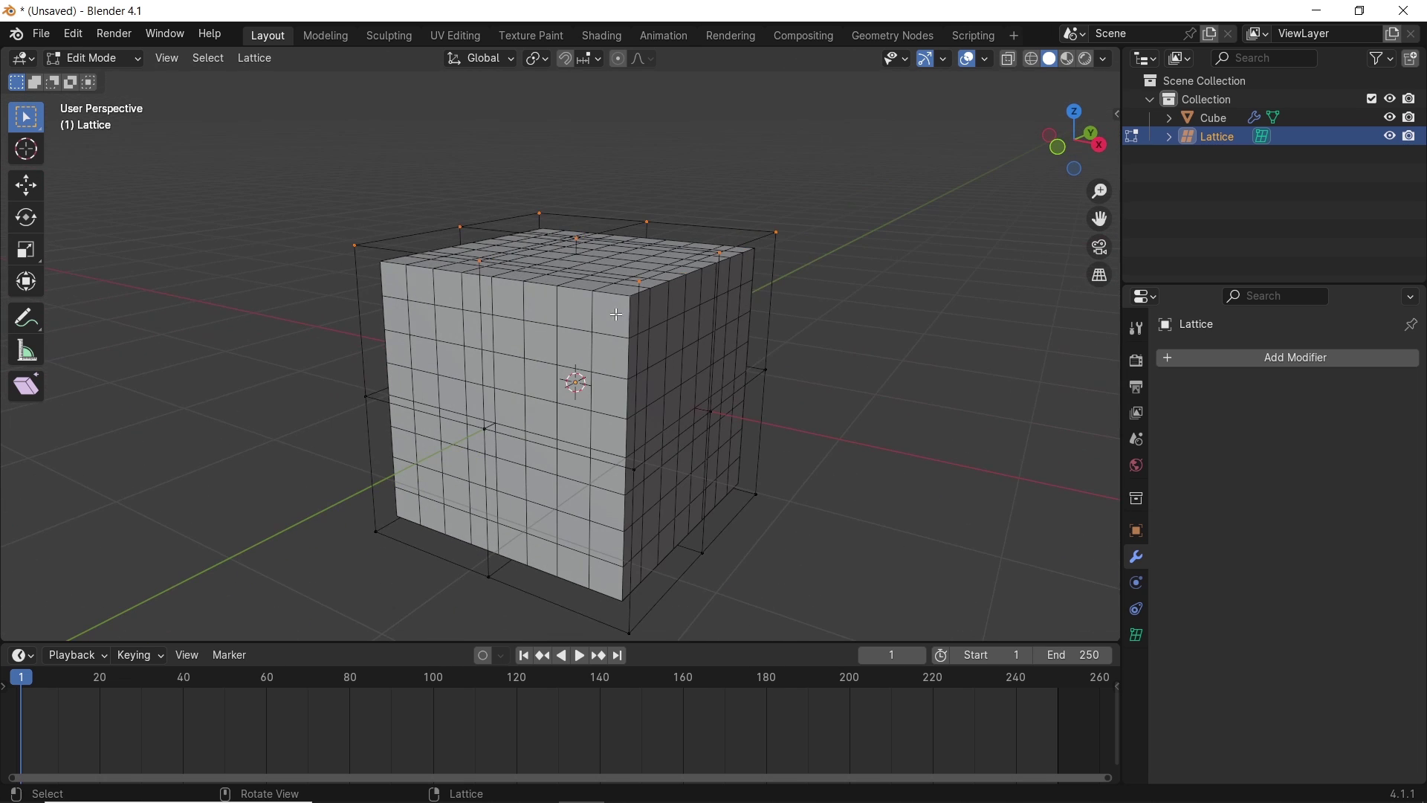
{"action": "key", "text": "Tab"}
{"action": "scroll", "coordinate": [711, 265], "scroll_direction": "down", "scroll_amount": 3}
Box-select the cube and lattice and raise both about 1 m along Z onto the grid
{"action": "left_click_drag", "start_coordinate": [788, 211], "coordinate": [481, 406]}
{"action": "key", "text": "KP_1"}
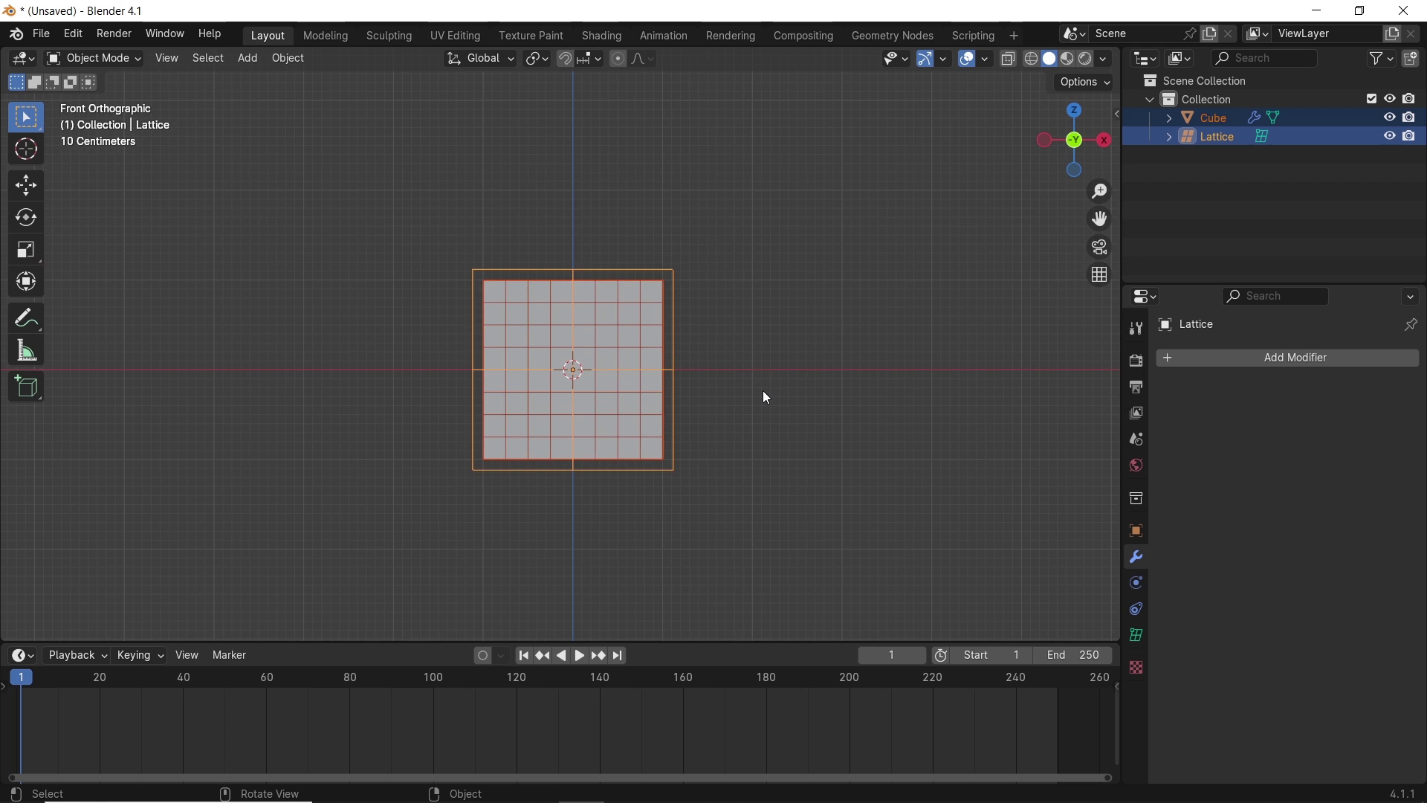
{"action": "key", "text": "g"}
{"action": "key", "text": "z"}
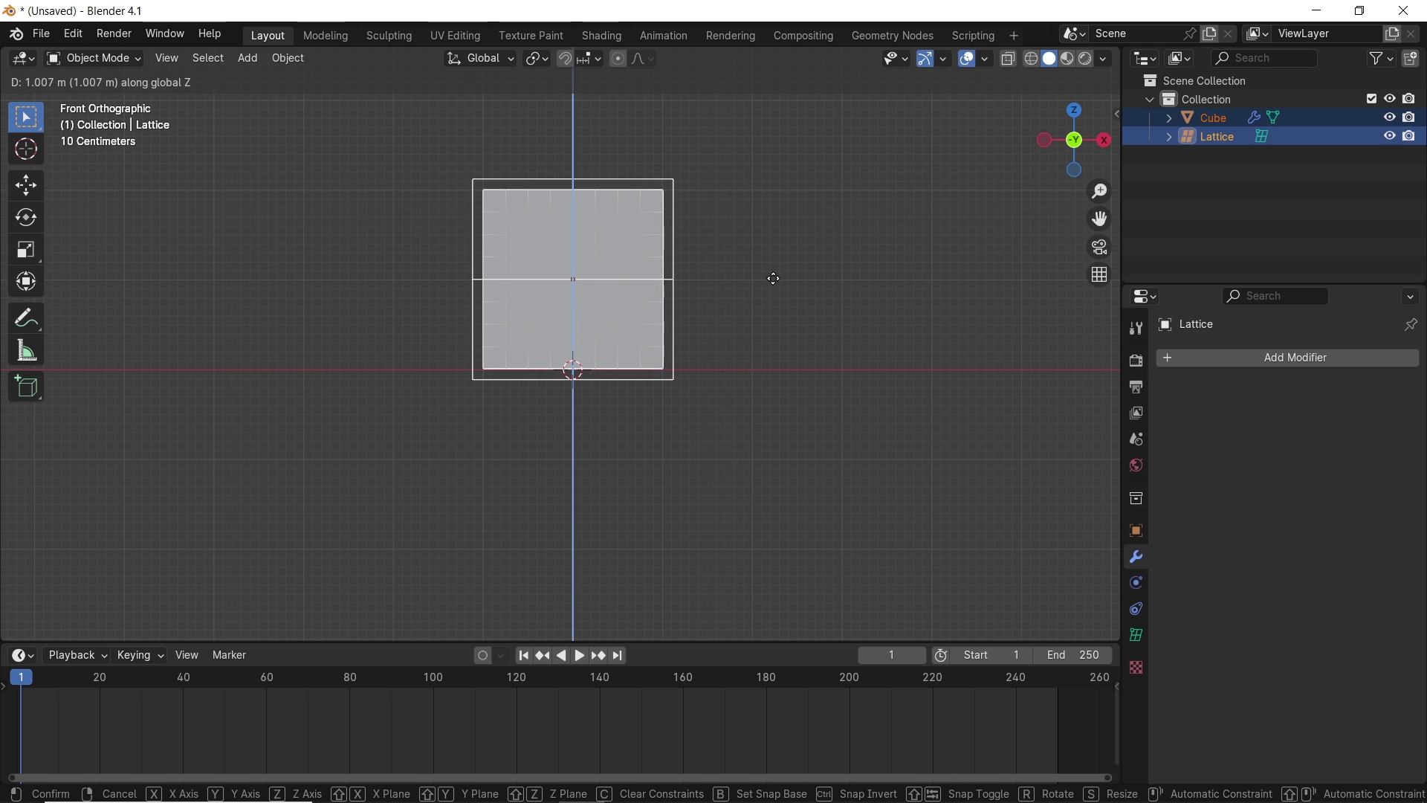
{"action": "left_click", "coordinate": [773, 272]}
Select only the lattice and enter its Edit Mode
{"action": "left_click", "coordinate": [711, 215]}
{"action": "middle_click_drag", "start_coordinate": [712, 216], "coordinate": [707, 174]}
{"action": "left_click", "coordinate": [723, 168]}
{"action": "key", "text": "Tab"}
Set the lattice's W resolution to 4 and test-pull a top corner point, cancelling each bend
{"action": "left_click", "coordinate": [728, 181]}
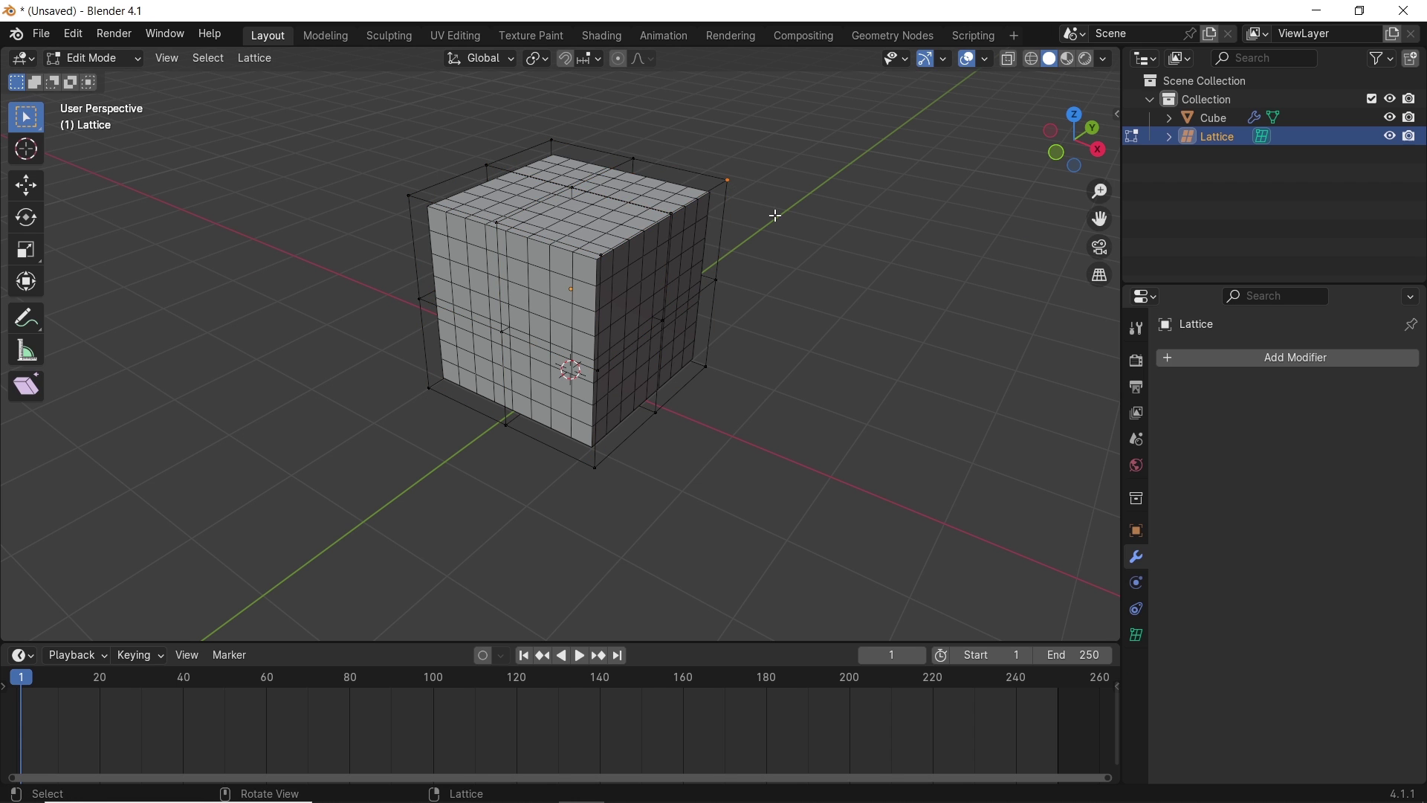
{"action": "key", "text": "g"}
{"action": "right_click", "coordinate": [782, 210]}
{"action": "left_click", "coordinate": [1136, 636]}
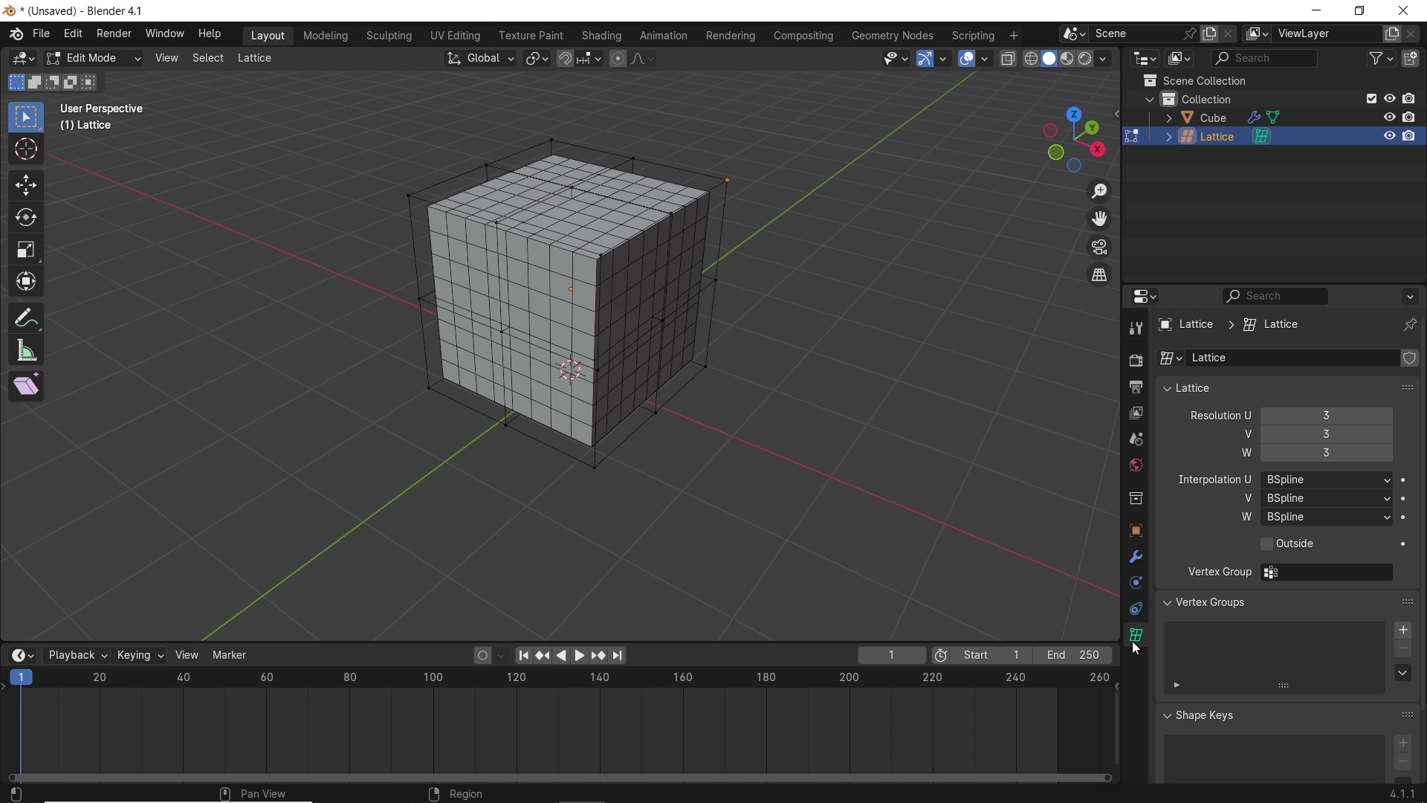
{"action": "left_click", "coordinate": [1388, 454]}
{"action": "left_click_drag", "start_coordinate": [719, 173], "coordinate": [765, 198]}
{"action": "key", "text": "g"}
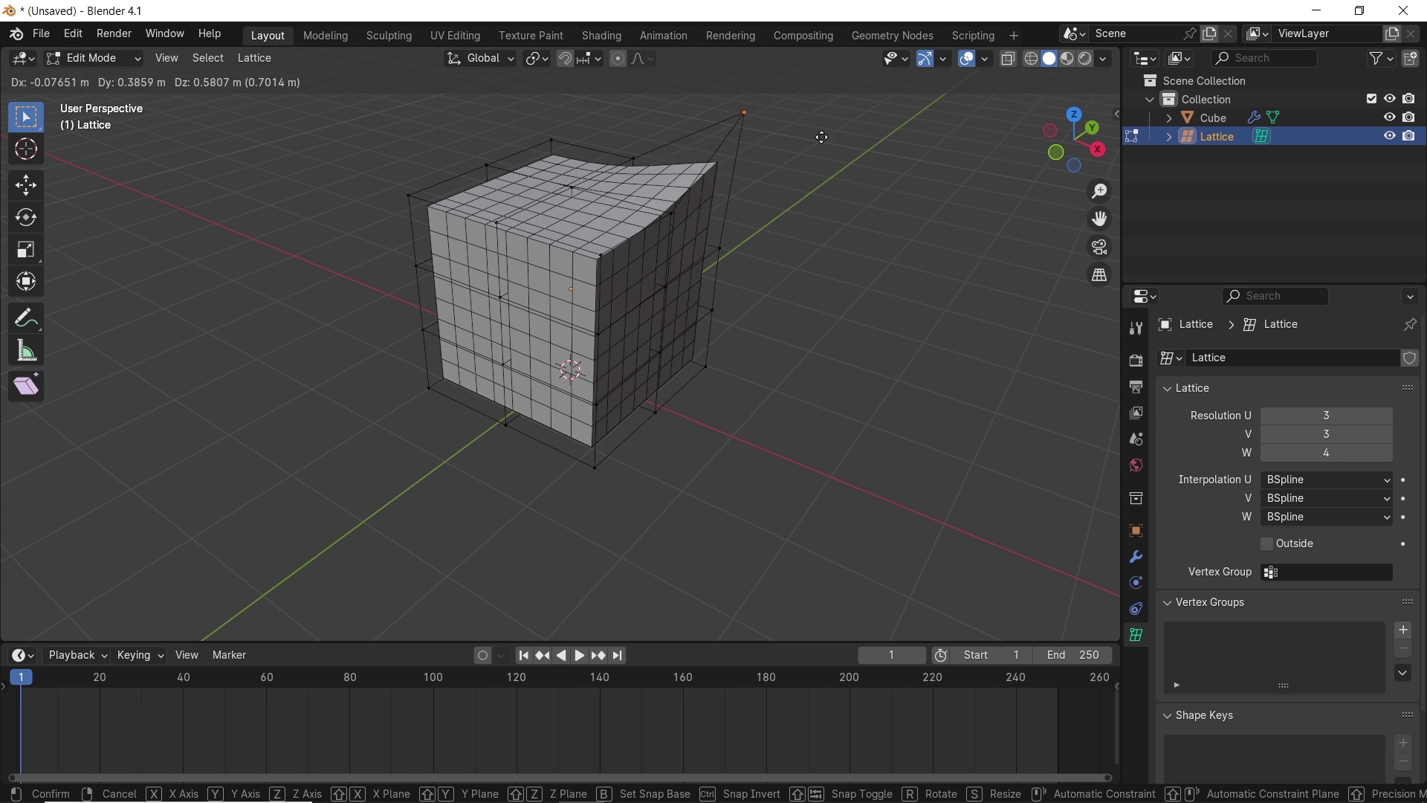
{"action": "key", "text": "Escape"}
{"action": "middle_click_drag", "start_coordinate": [739, 249], "coordinate": [822, 255]}
{"action": "scroll", "coordinate": [825, 188], "scroll_direction": "up", "scroll_amount": 5}
{"action": "key", "text": "g"}
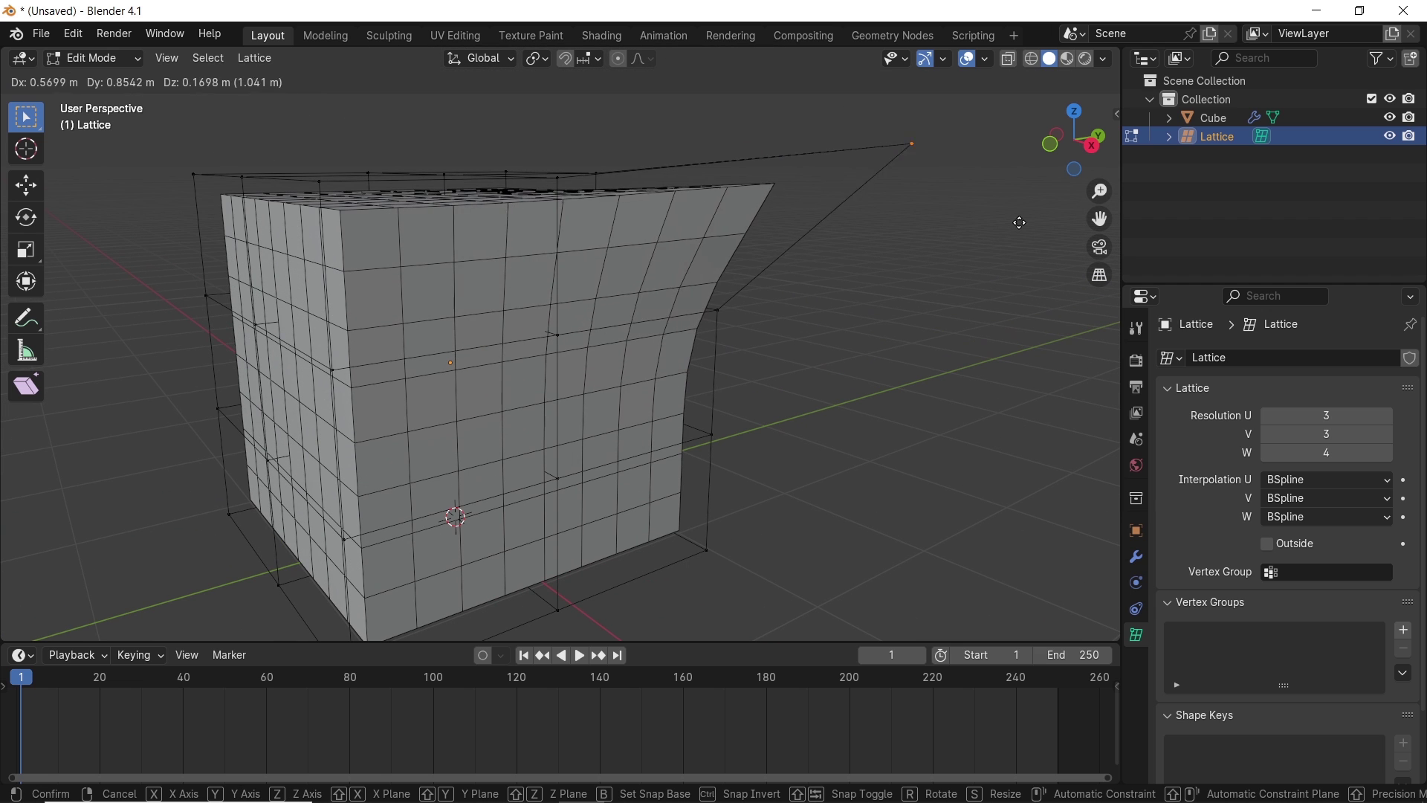
{"action": "key", "text": "Escape"}
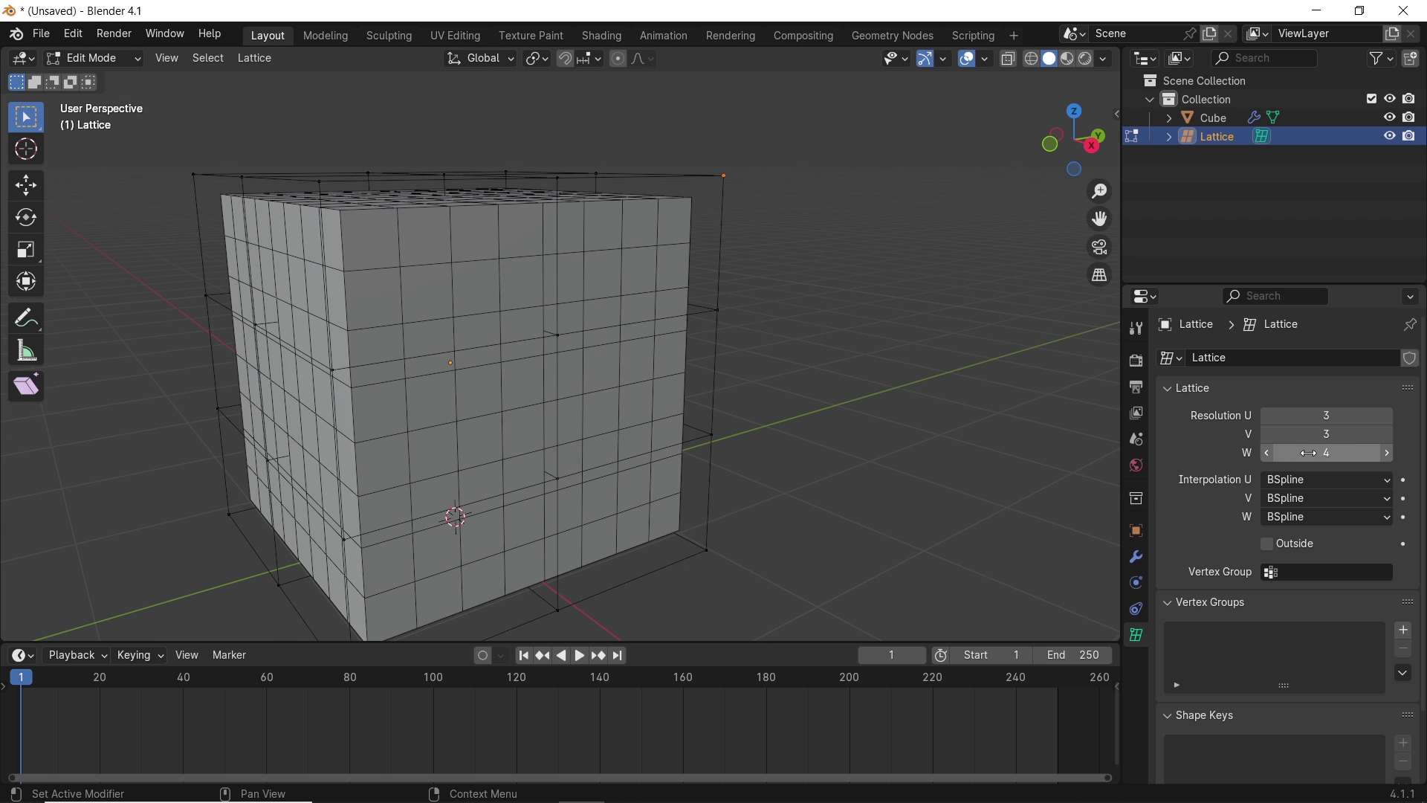
Return the W resolution to 3 and cancel another corner test pull
{"action": "left_click", "coordinate": [1266, 453]}
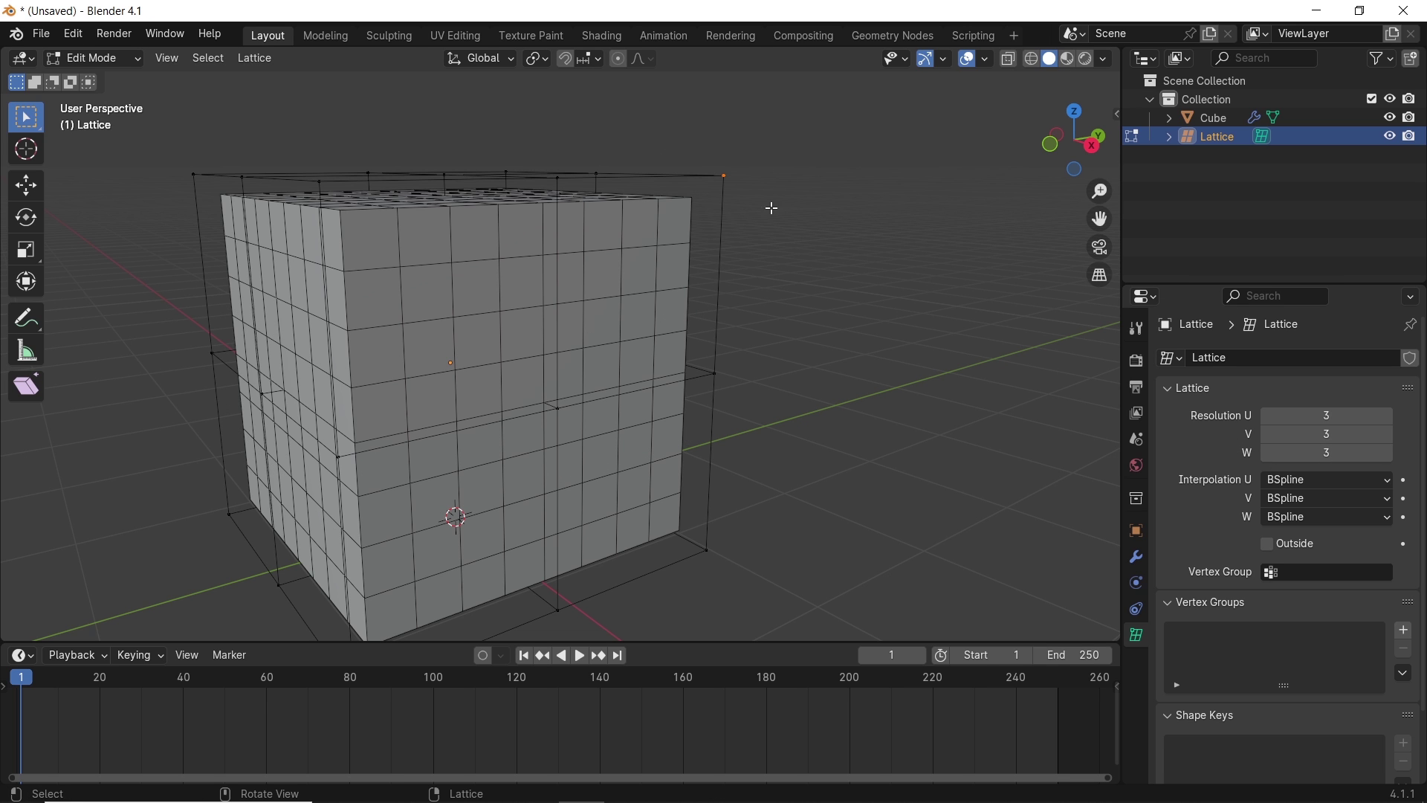
{"action": "key", "text": "g"}
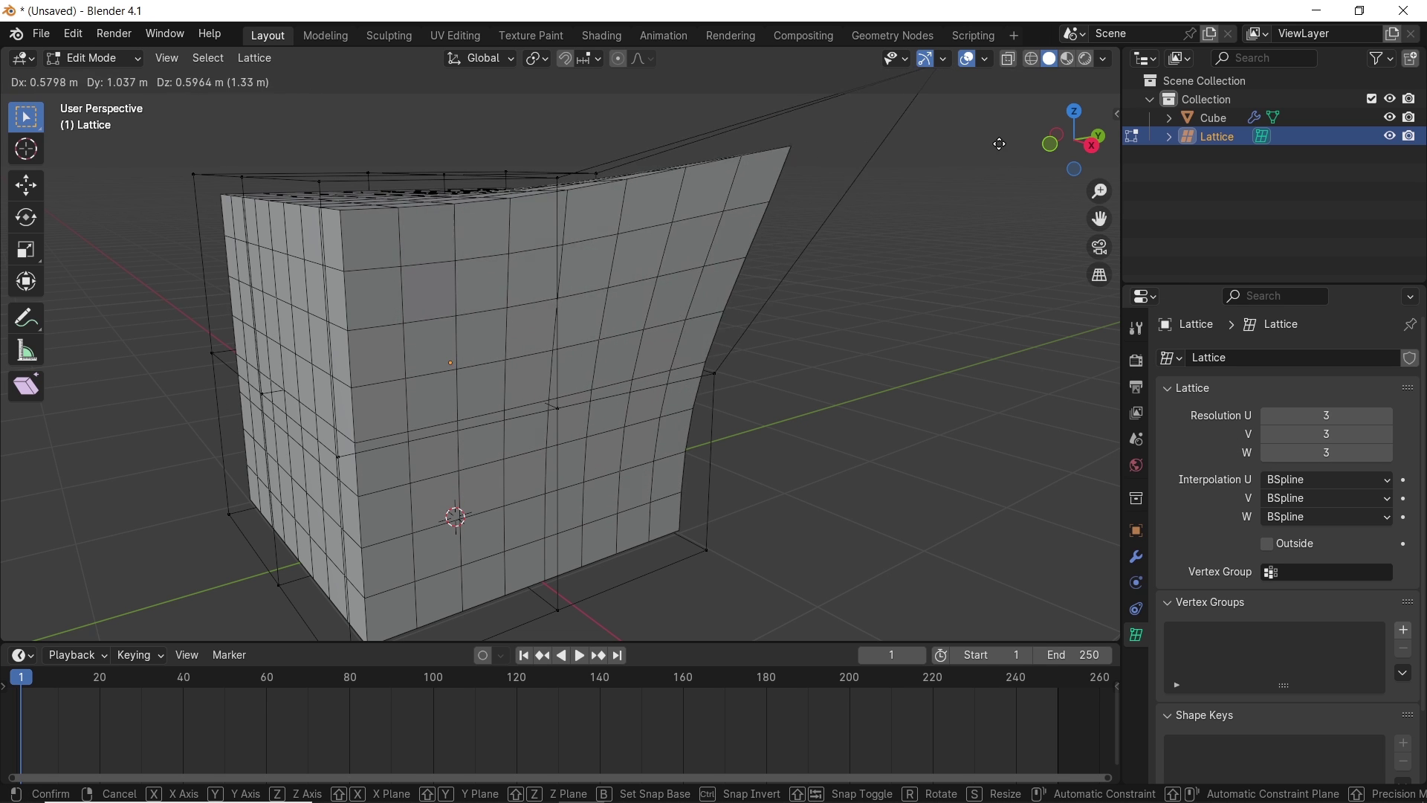
{"action": "key", "text": "Escape"}
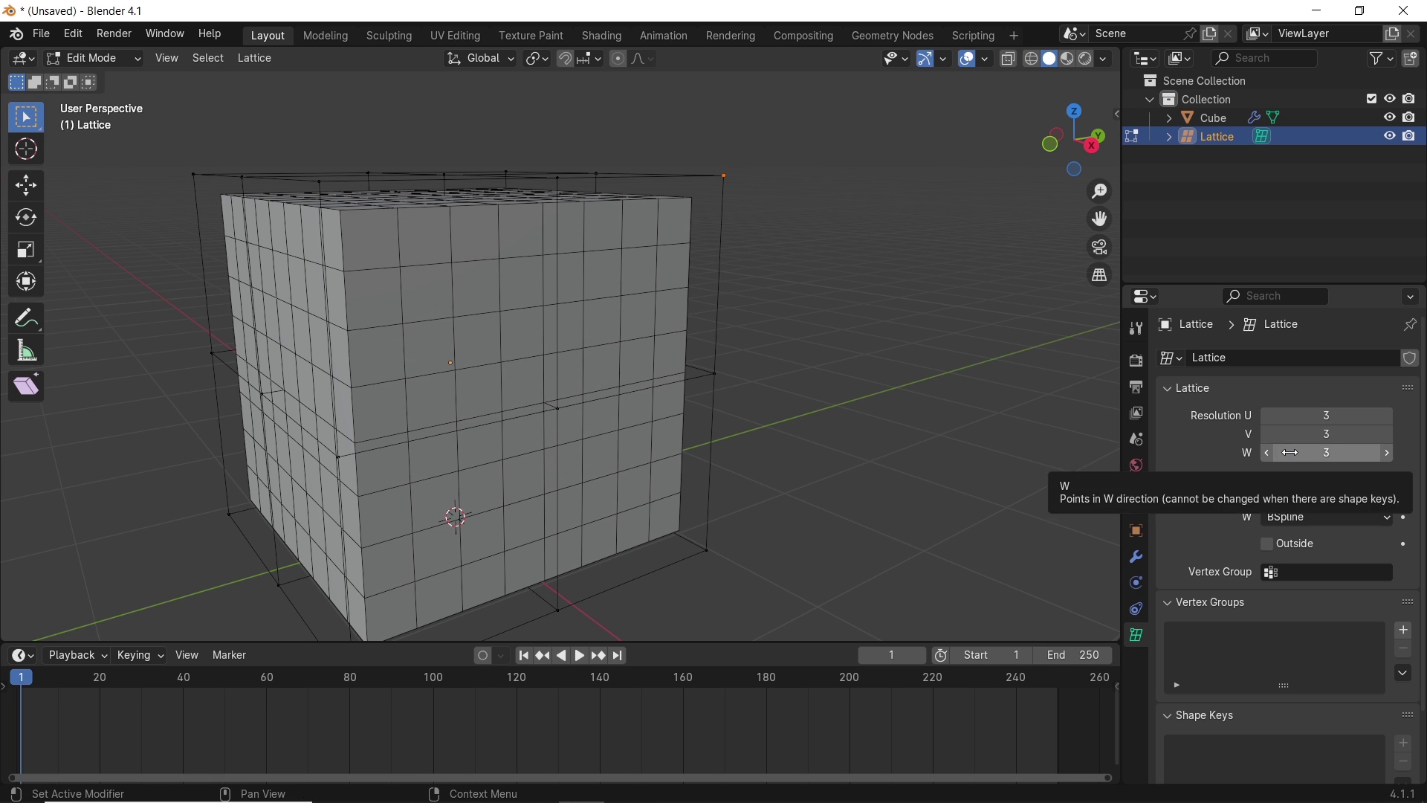
{"action": "scroll", "coordinate": [752, 322], "scroll_direction": "down", "scroll_amount": 2}
{"action": "middle_click_drag", "start_coordinate": [591, 369], "coordinate": [746, 238]}
Add Basis and Key 1 shape keys to the lattice in Object Mode
{"action": "key", "text": "Tab"}
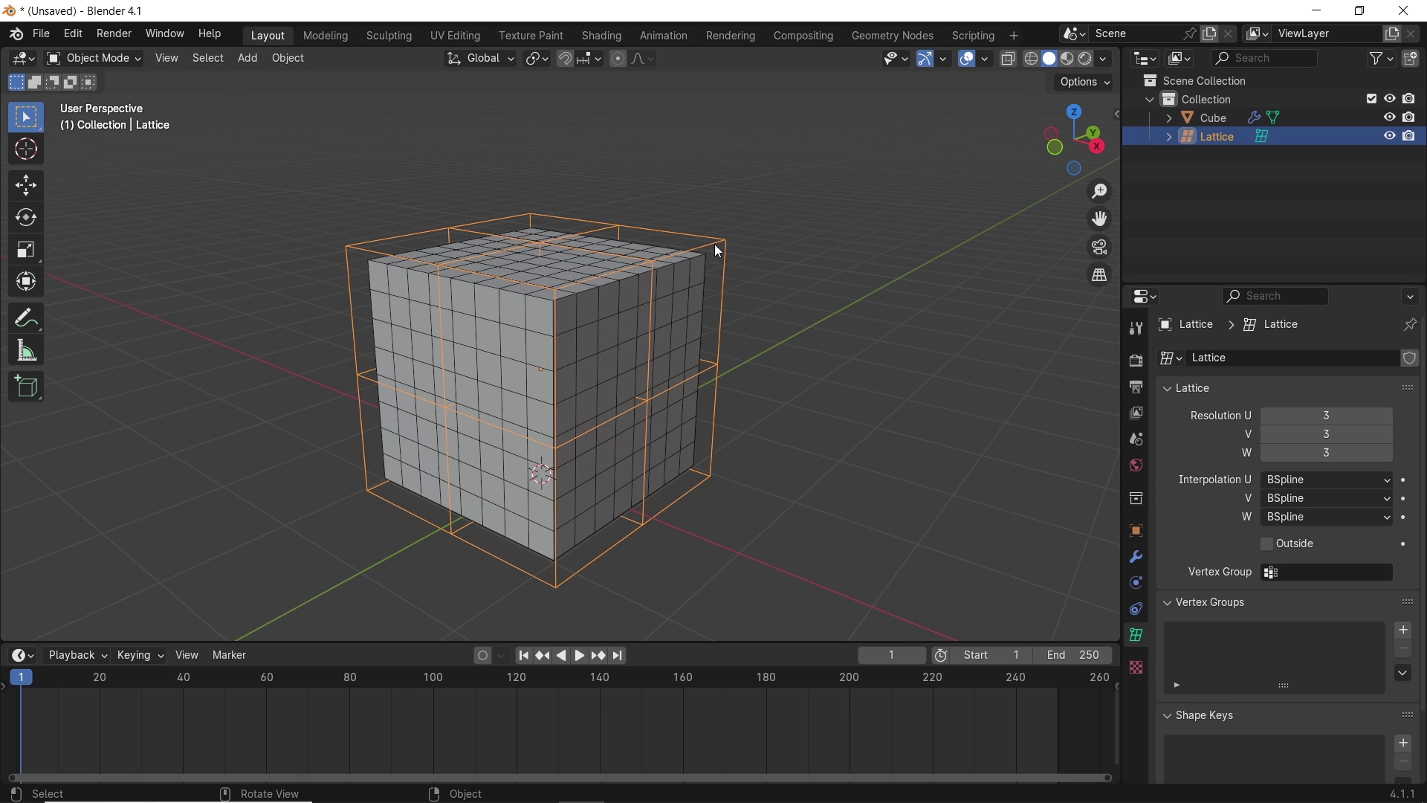
{"action": "scroll", "coordinate": [1187, 525], "scroll_direction": "down", "scroll_amount": 3}
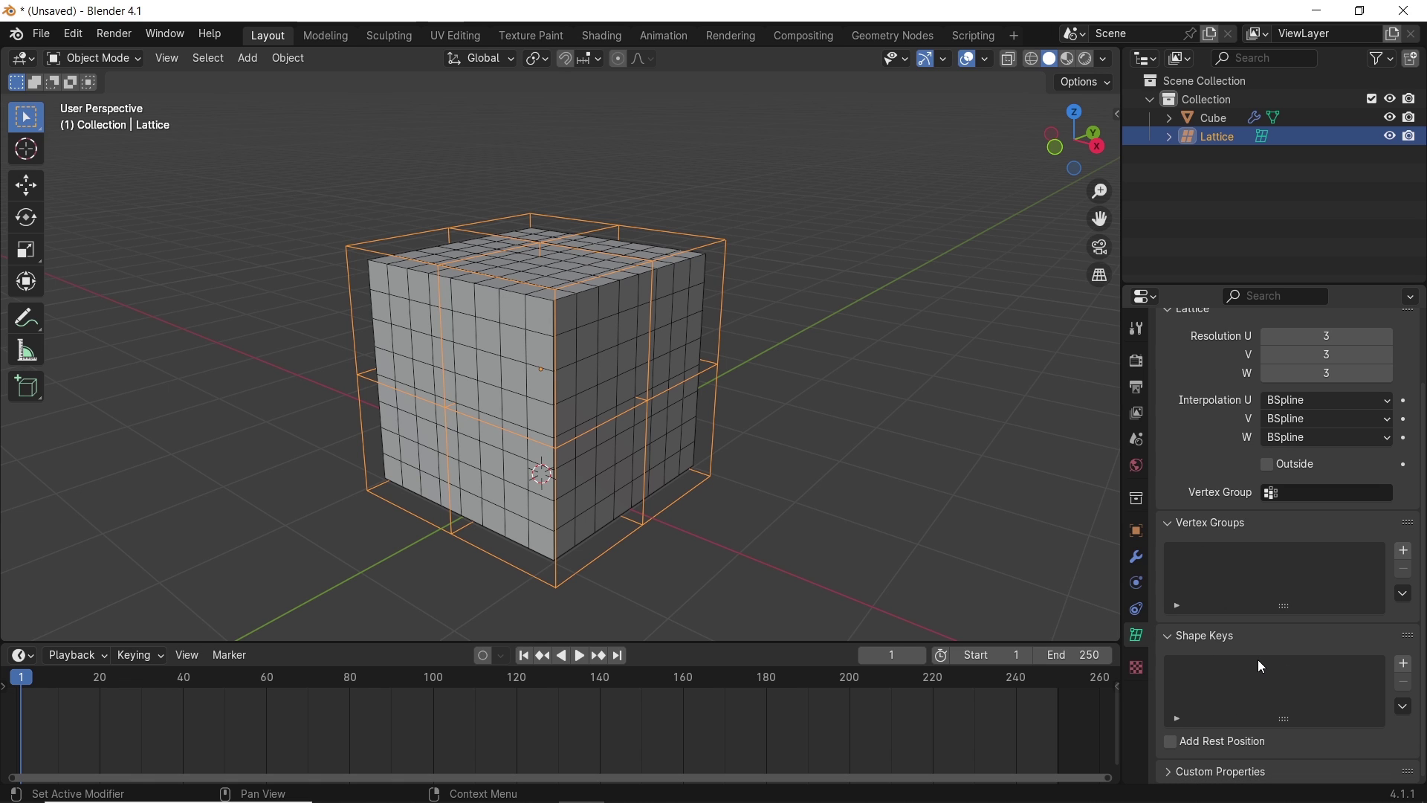
{"action": "left_click", "coordinate": [1405, 663]}
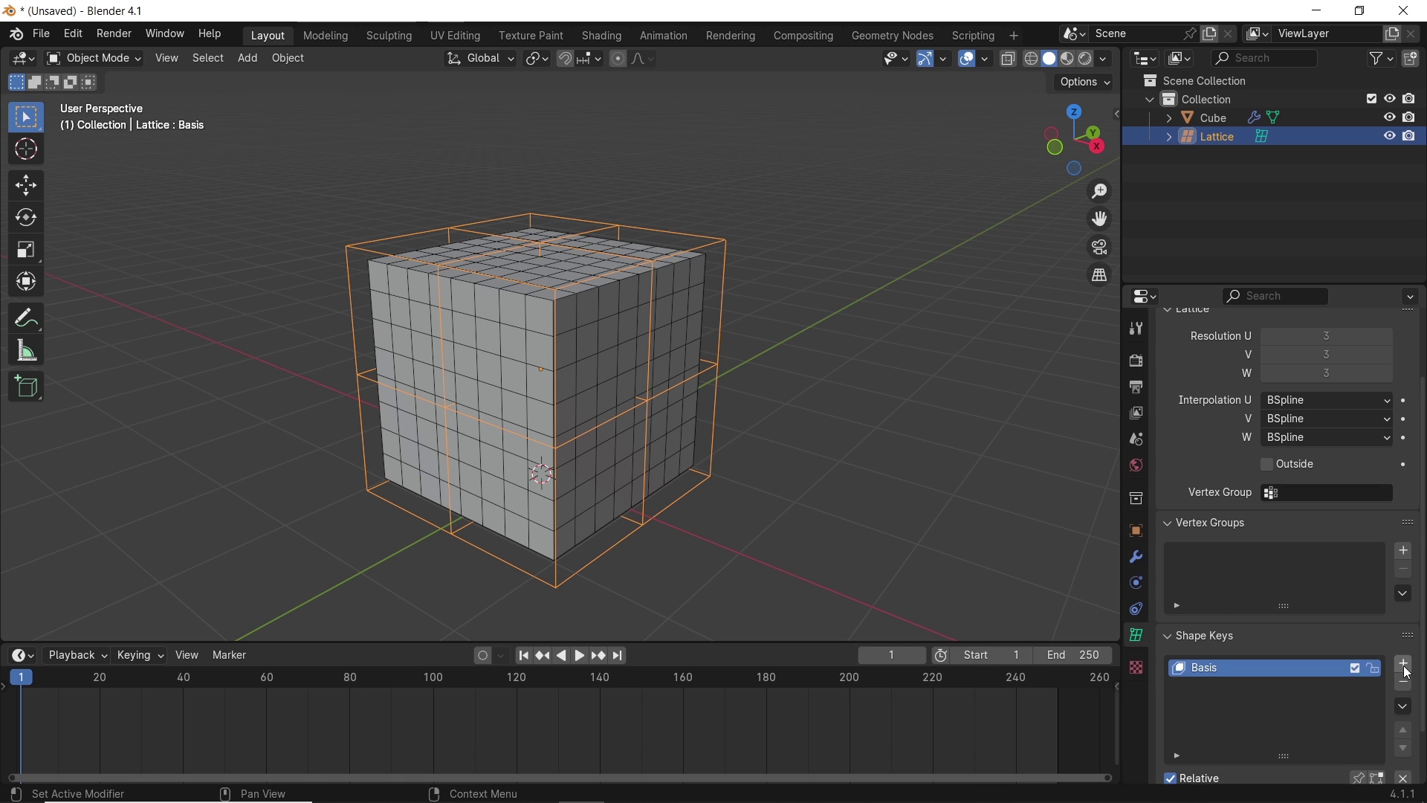
{"action": "left_click", "coordinate": [1404, 664]}
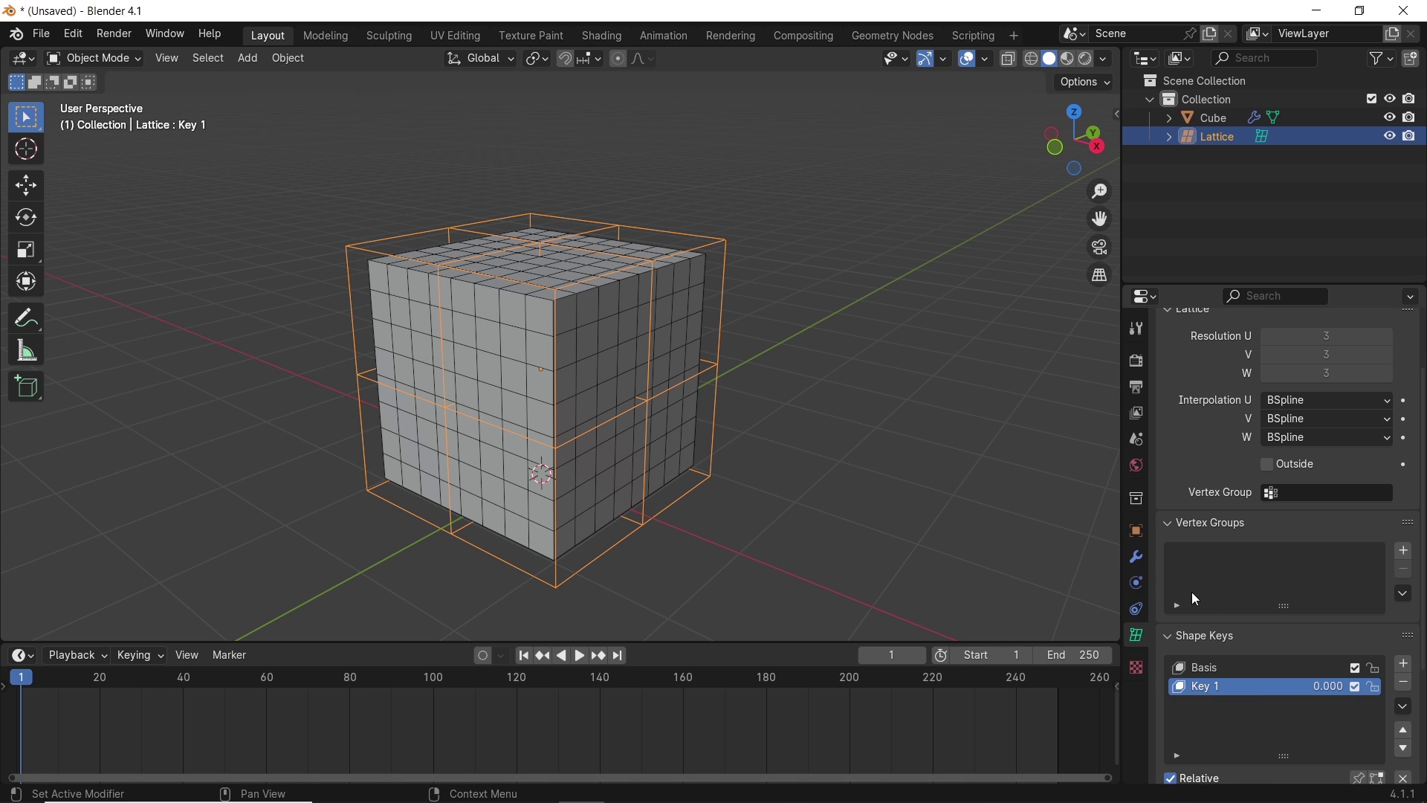
{"action": "scroll", "coordinate": [1217, 606], "scroll_direction": "down", "scroll_amount": 5}
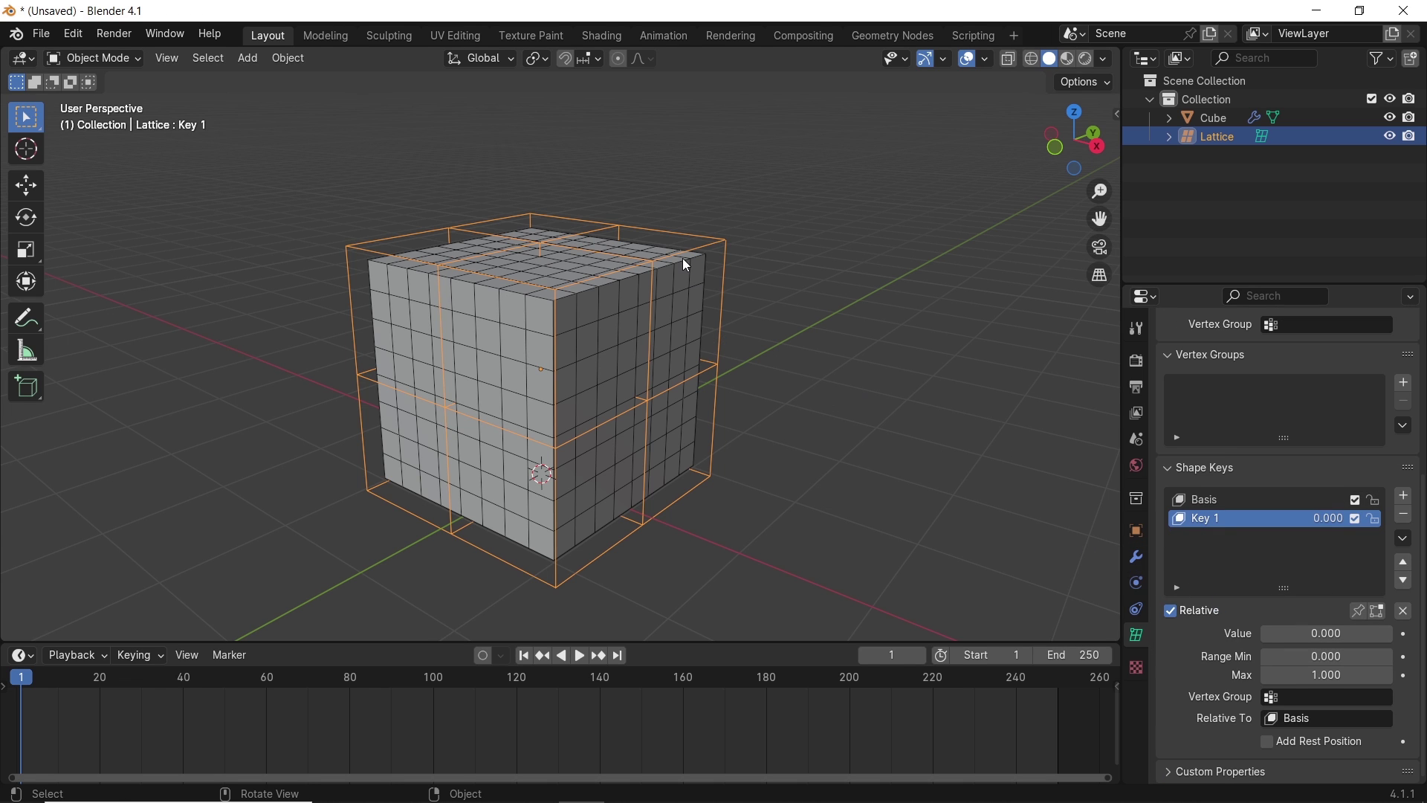
In Key 1, rotate the lattice's top layer of points 90° around Z
{"action": "key", "text": "Tab"}
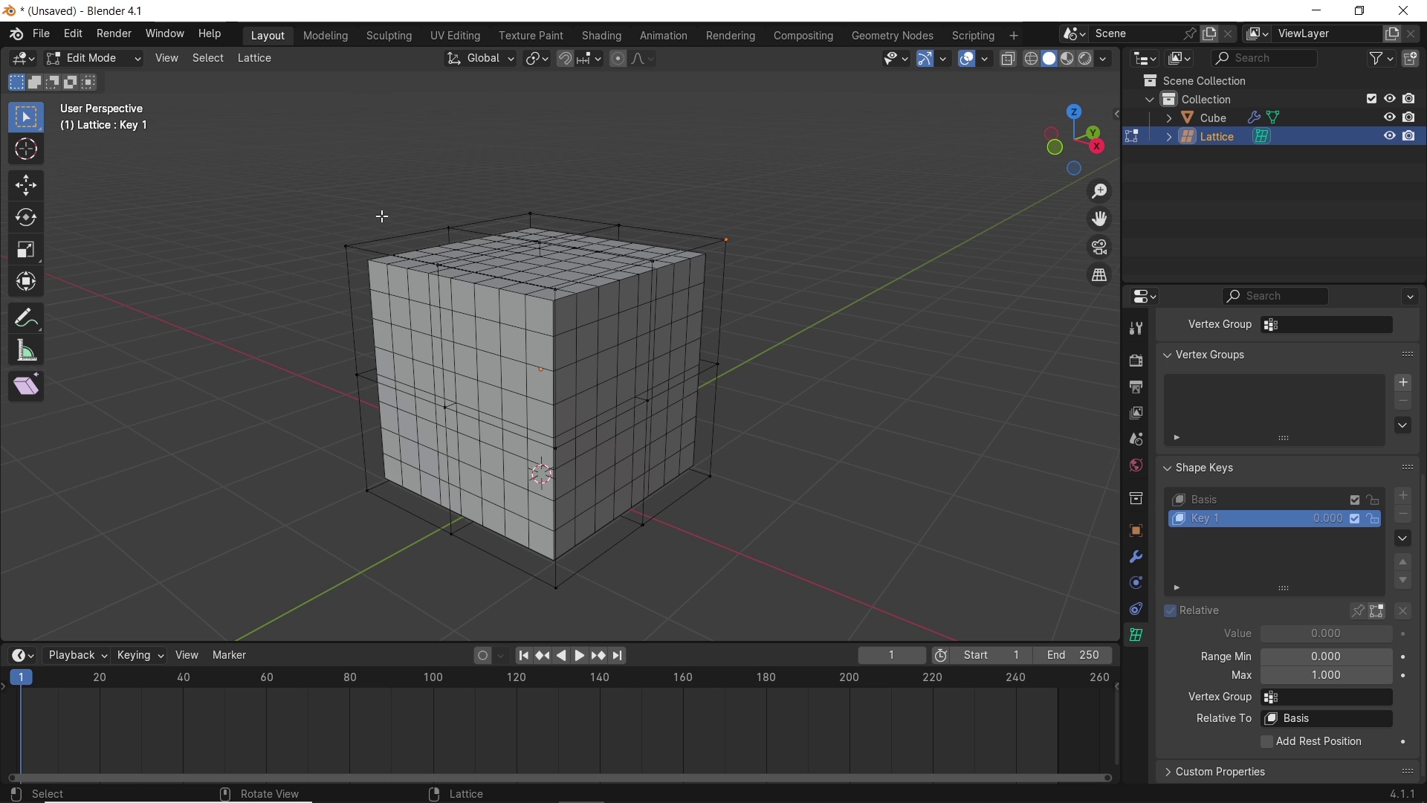
{"action": "left_click_drag", "start_coordinate": [312, 137], "coordinate": [710, 236]}
{"action": "key", "text": "g"}
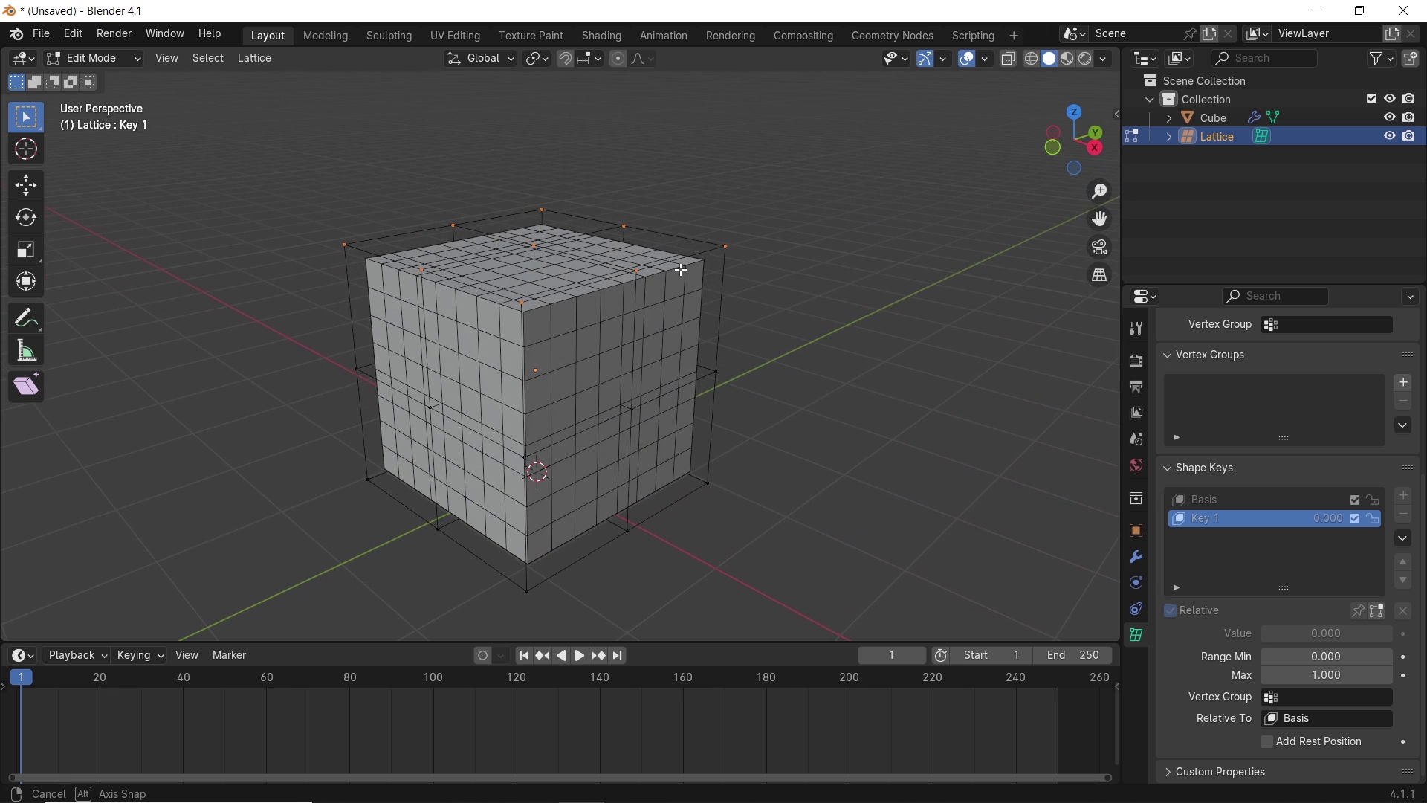
{"action": "type", "text": "rz90"}
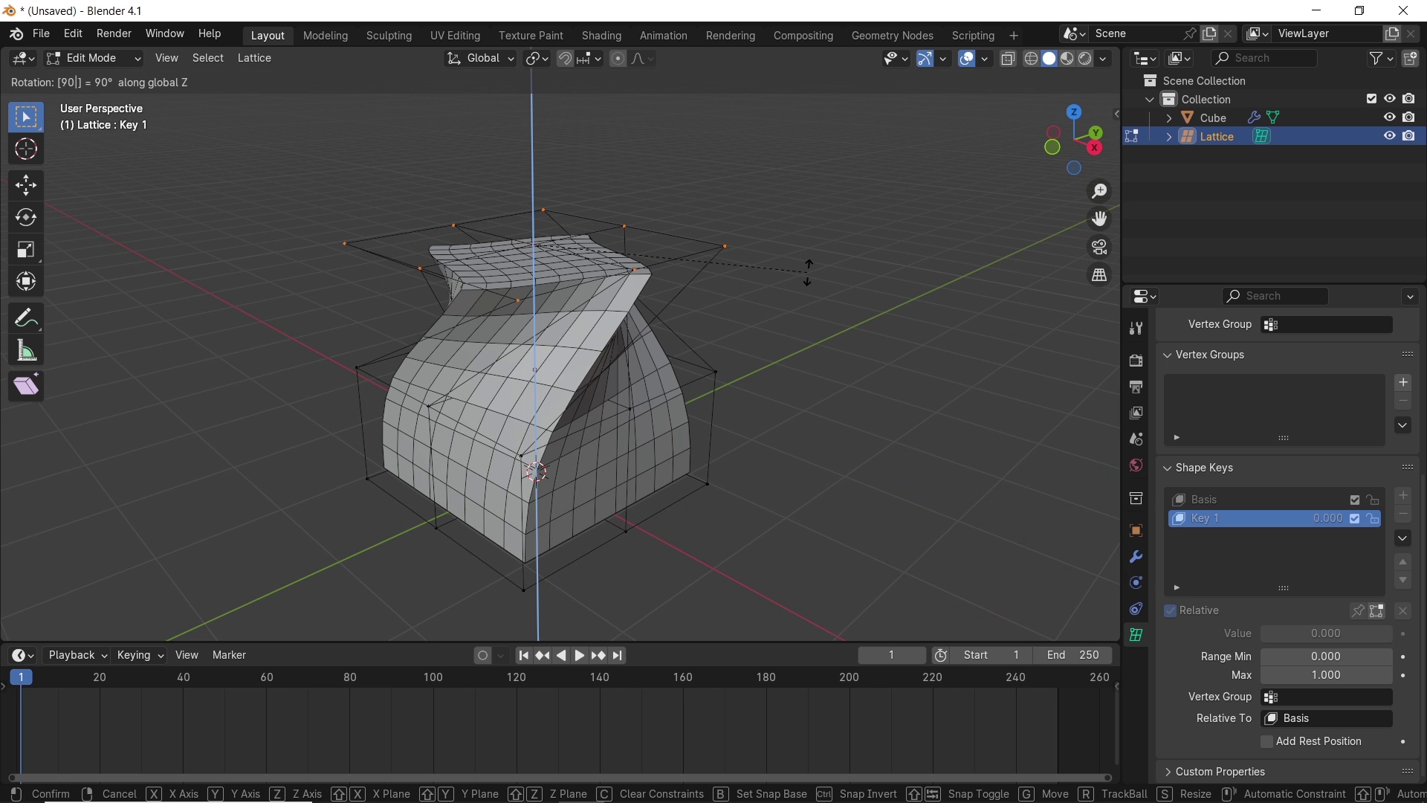
{"action": "key", "text": "Return"}
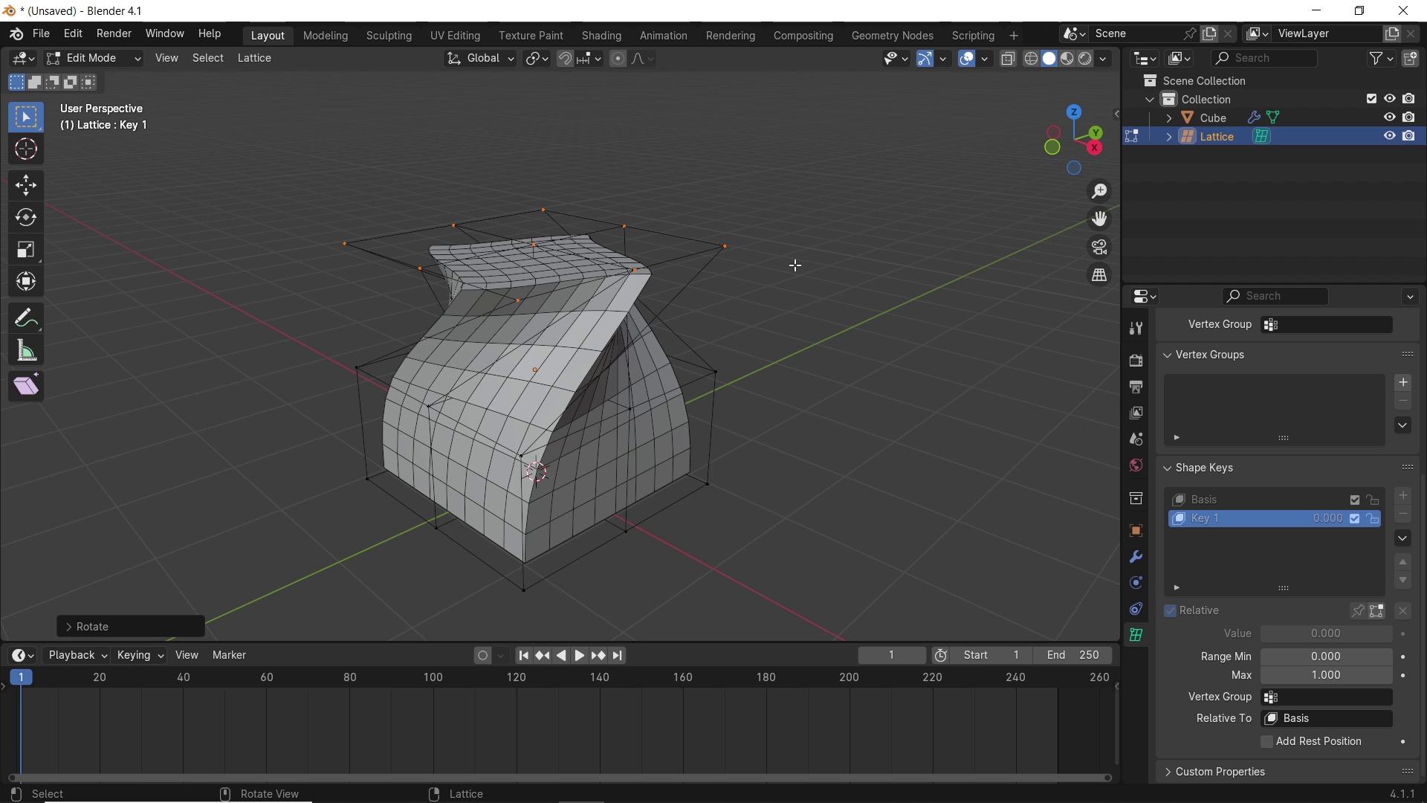
{"action": "key", "text": "Tab"}
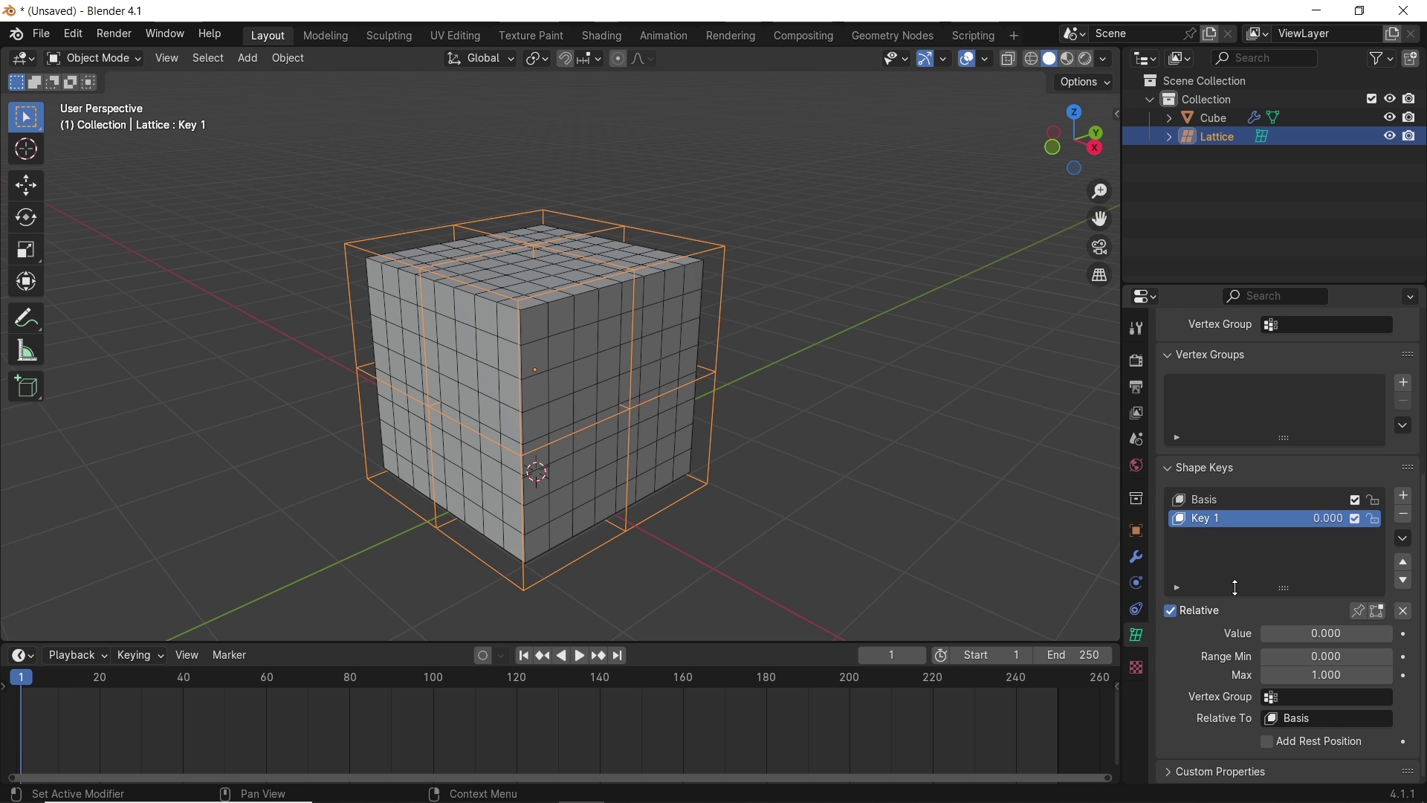
Keyframe Key 1 at 0 on frame 1 and at full strength on frame 20
{"action": "left_click_drag", "start_coordinate": [1265, 632], "coordinate": [1295, 631]}
{"action": "key", "text": "i"}
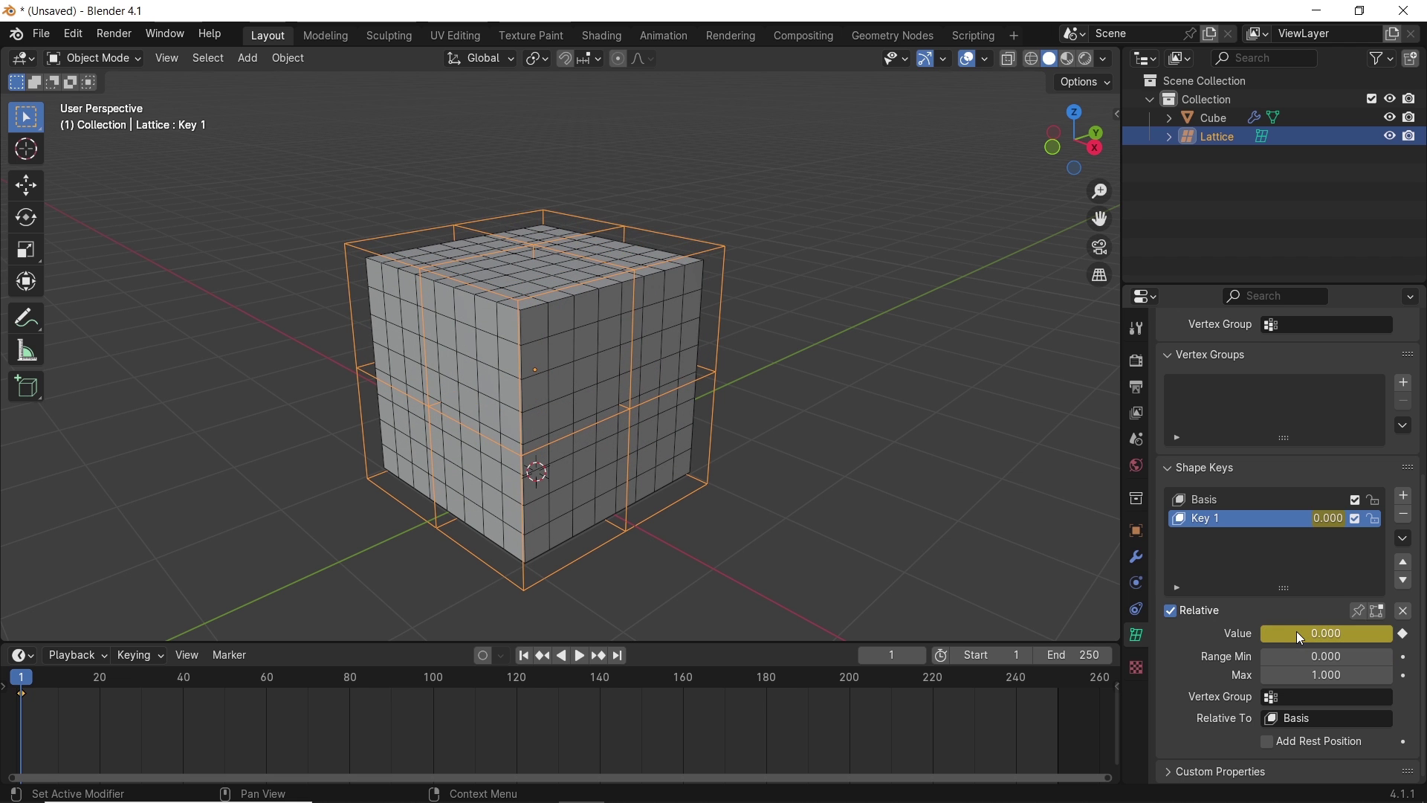
{"action": "key", "text": "space"}
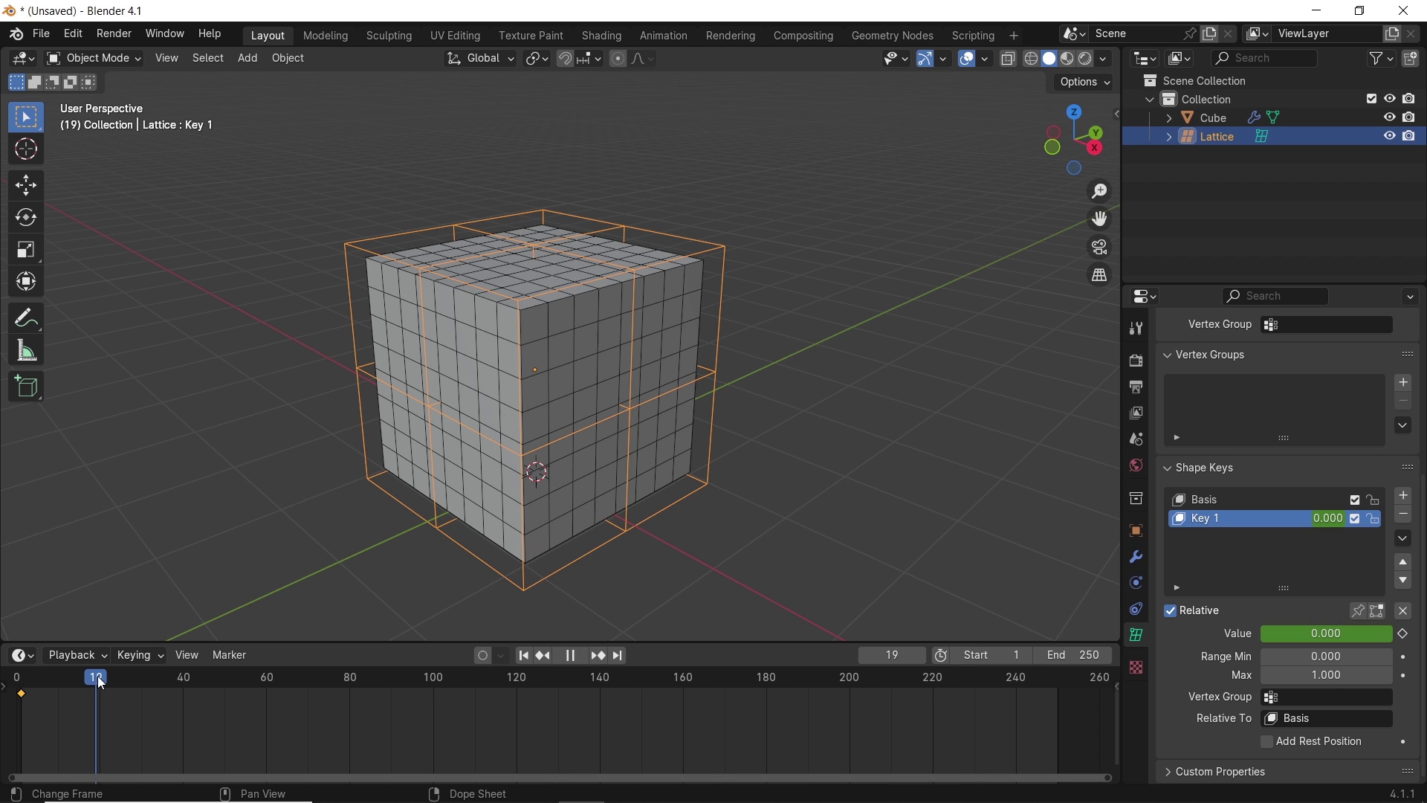
{"action": "left_click_drag", "start_coordinate": [102, 684], "coordinate": [108, 684]}
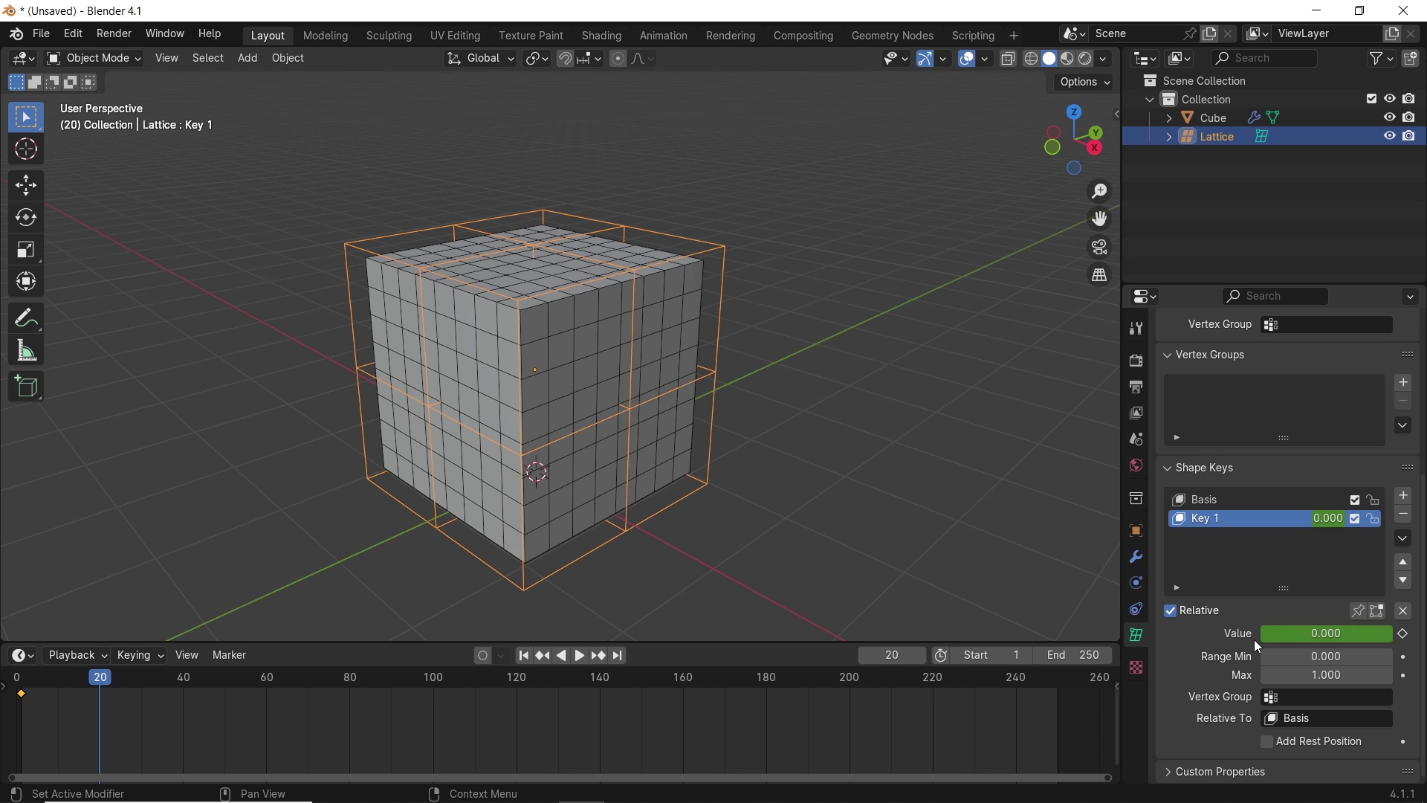
{"action": "left_click_drag", "start_coordinate": [1258, 640], "coordinate": [1400, 641]}
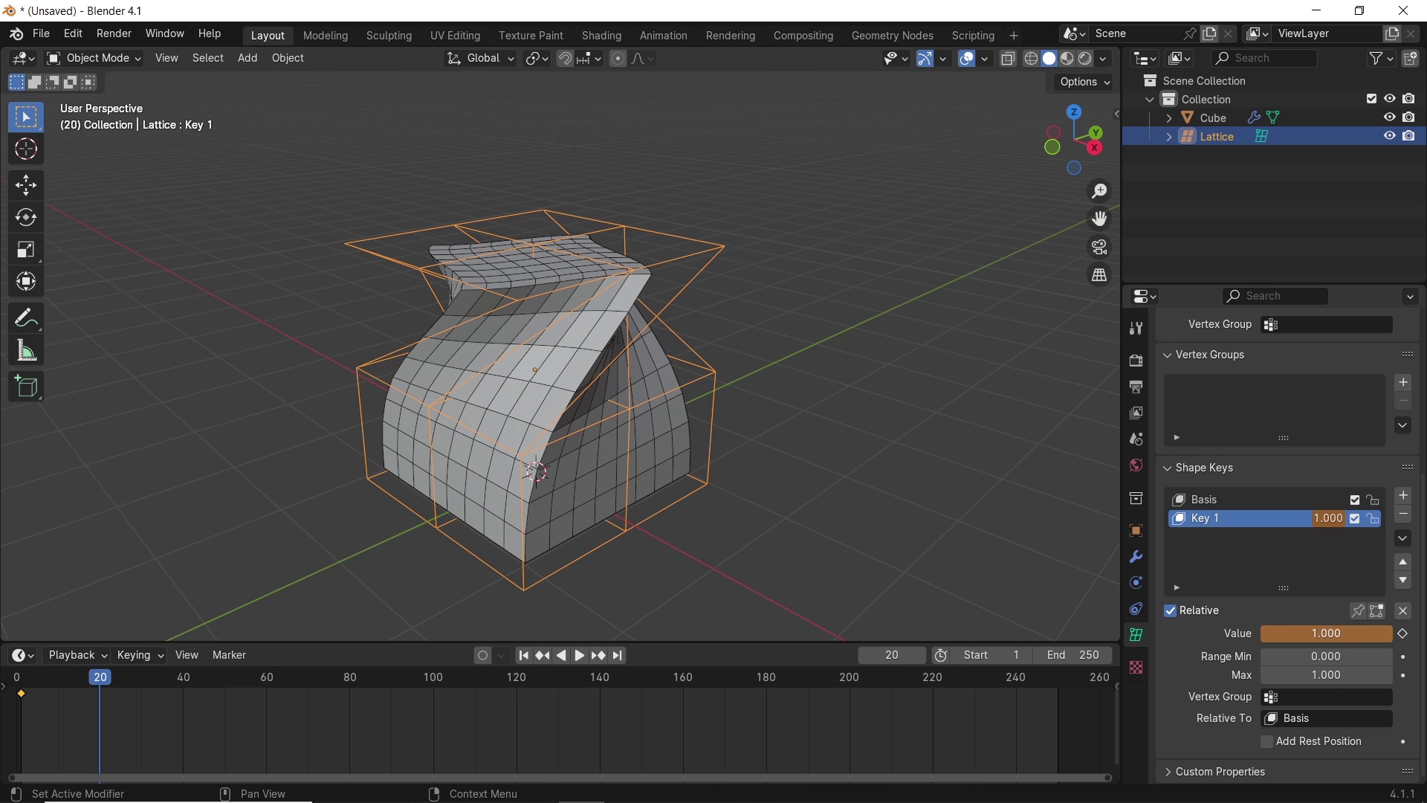
{"action": "left_click", "coordinate": [1401, 635]}
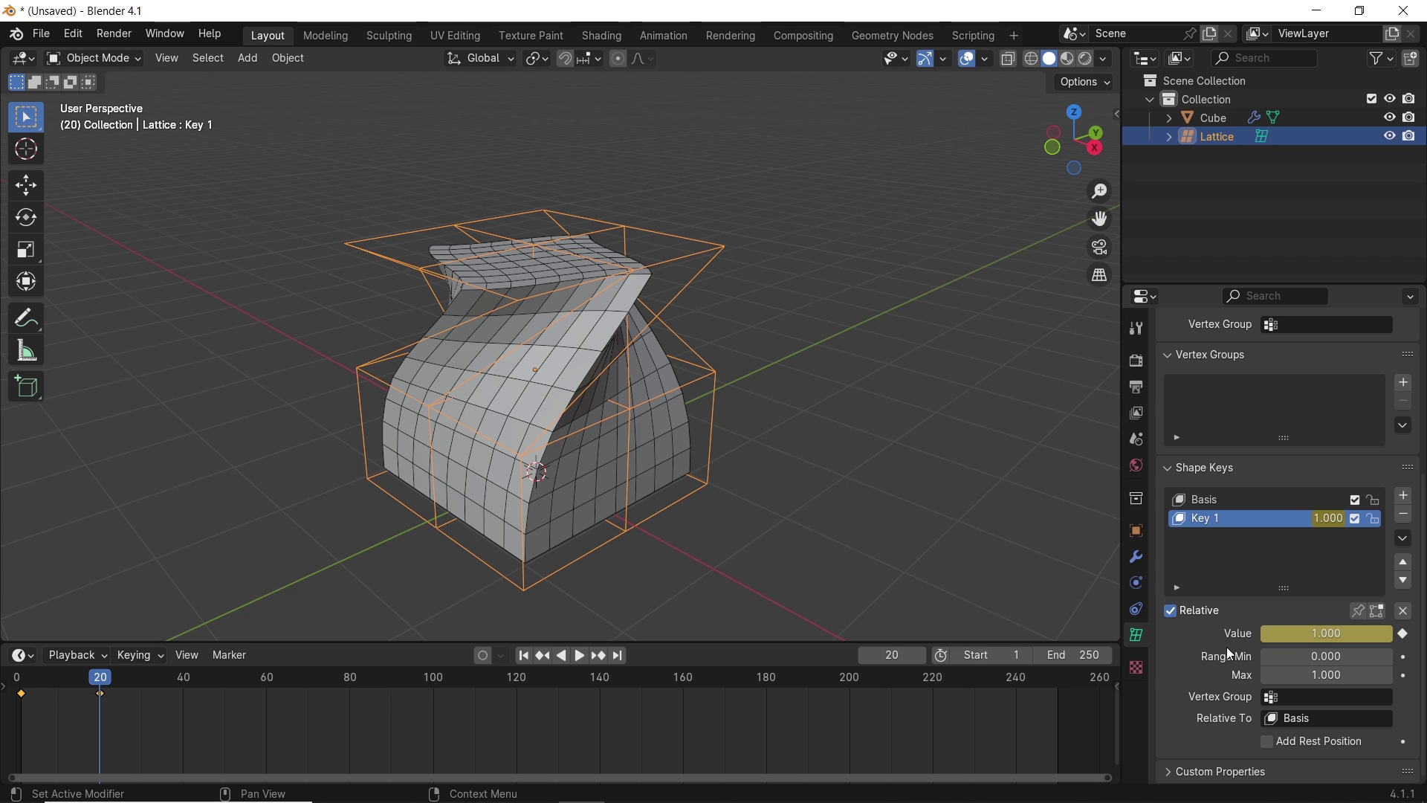
Keyframe Key 1 back to a value of 0 at about frame 30
{"action": "key", "text": "space"}
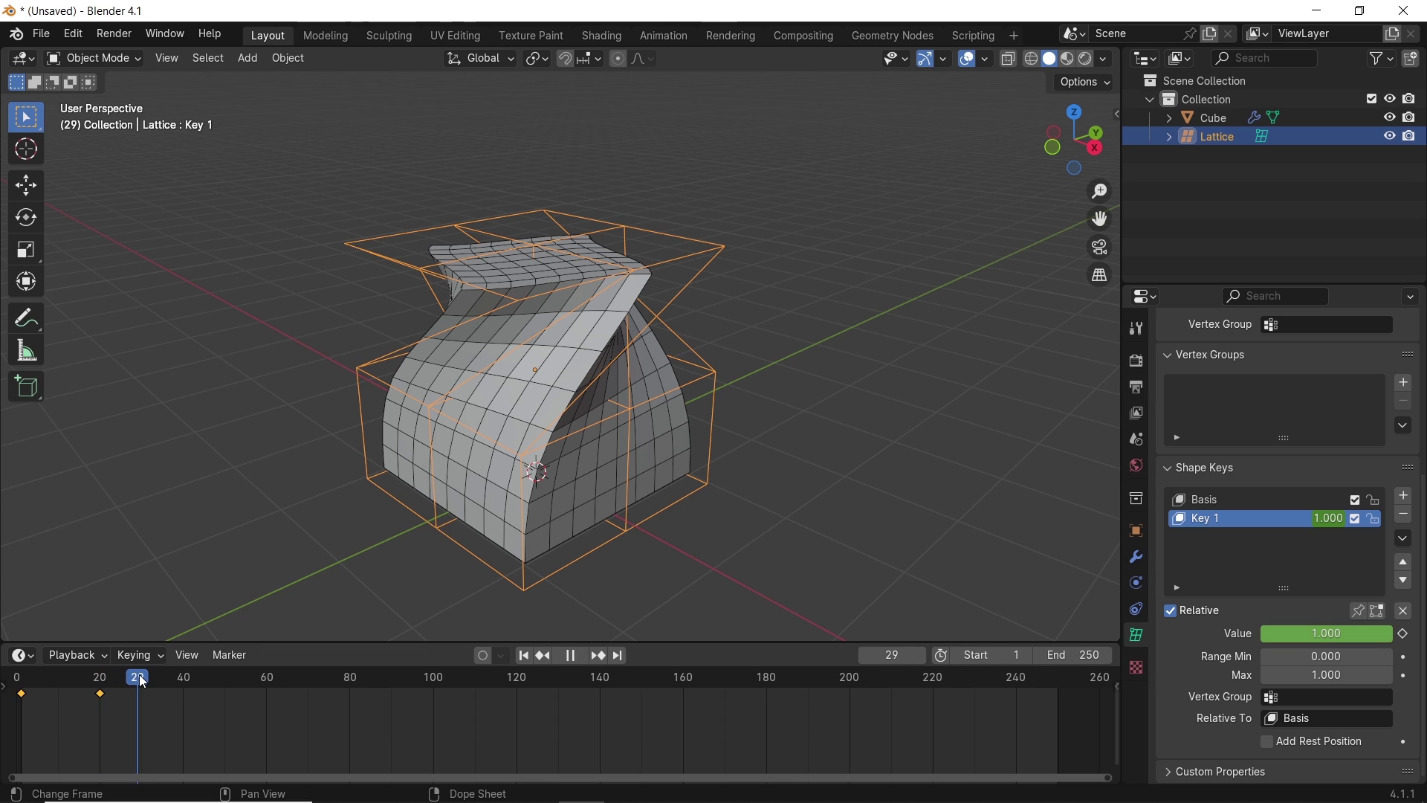
{"action": "left_click", "coordinate": [1334, 628]}
{"action": "type", "text": "0"}
{"action": "key", "text": "Return"}
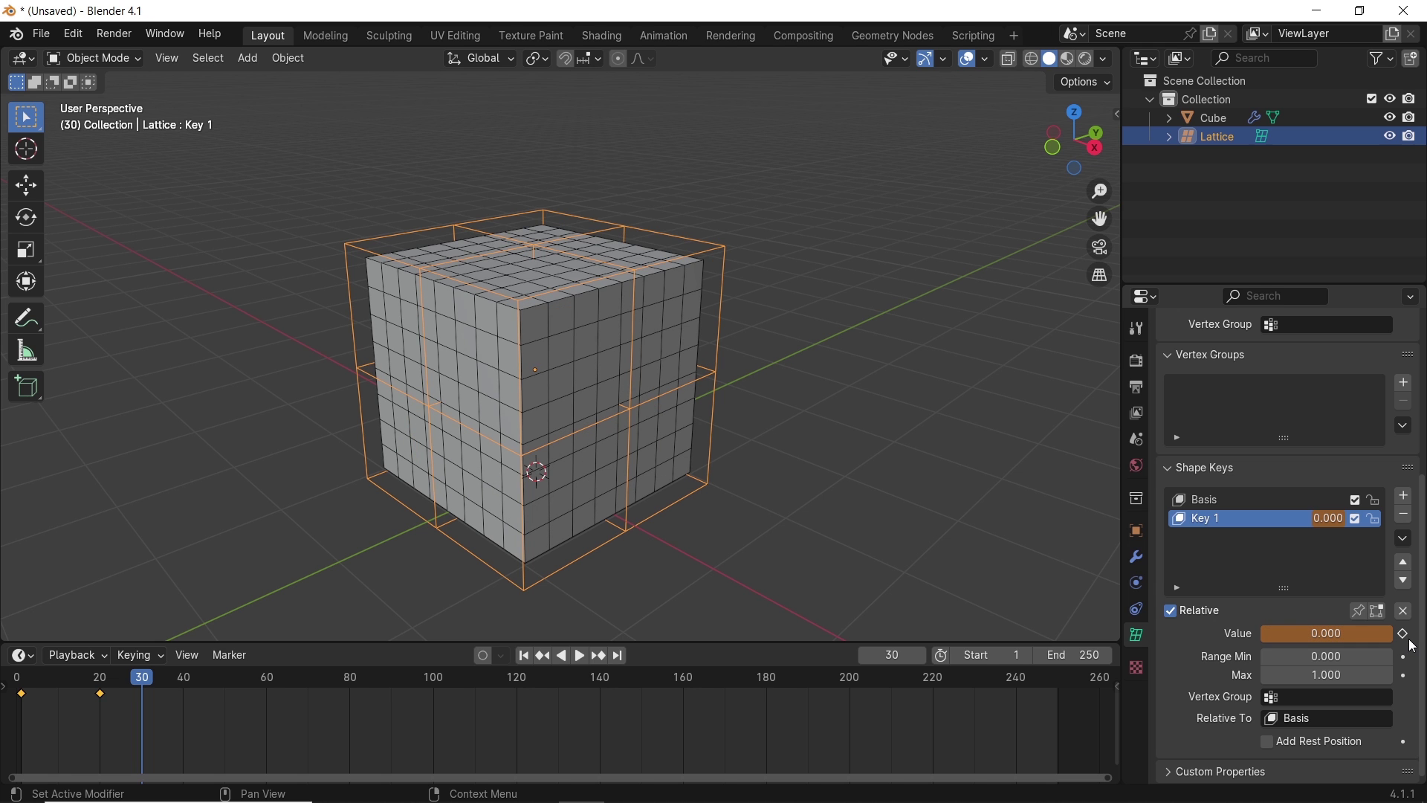
{"action": "left_click", "coordinate": [1405, 635]}
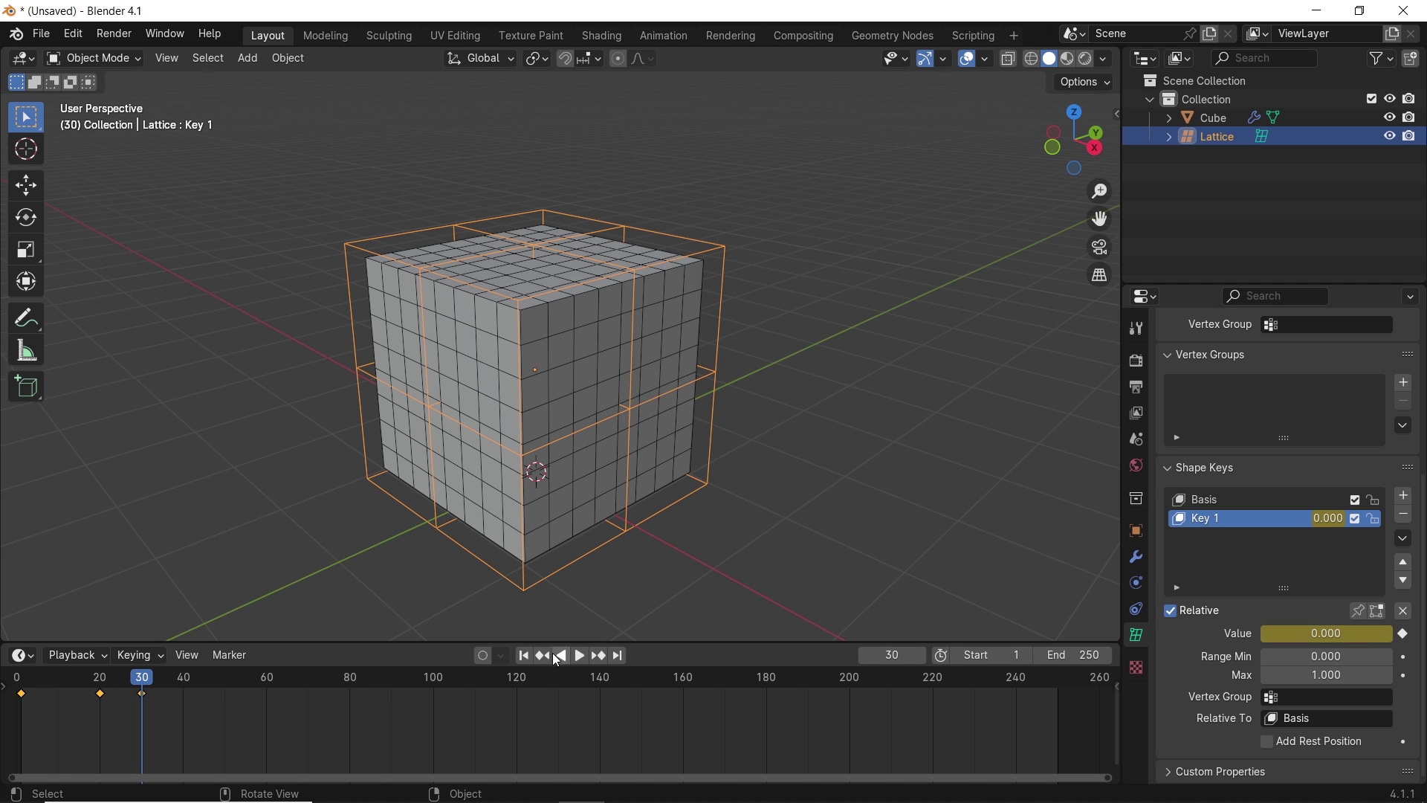
Play the animation, then move the frame-30 keyframe to frame 35
{"action": "left_click", "coordinate": [525, 655]}
{"action": "key", "text": "space"}
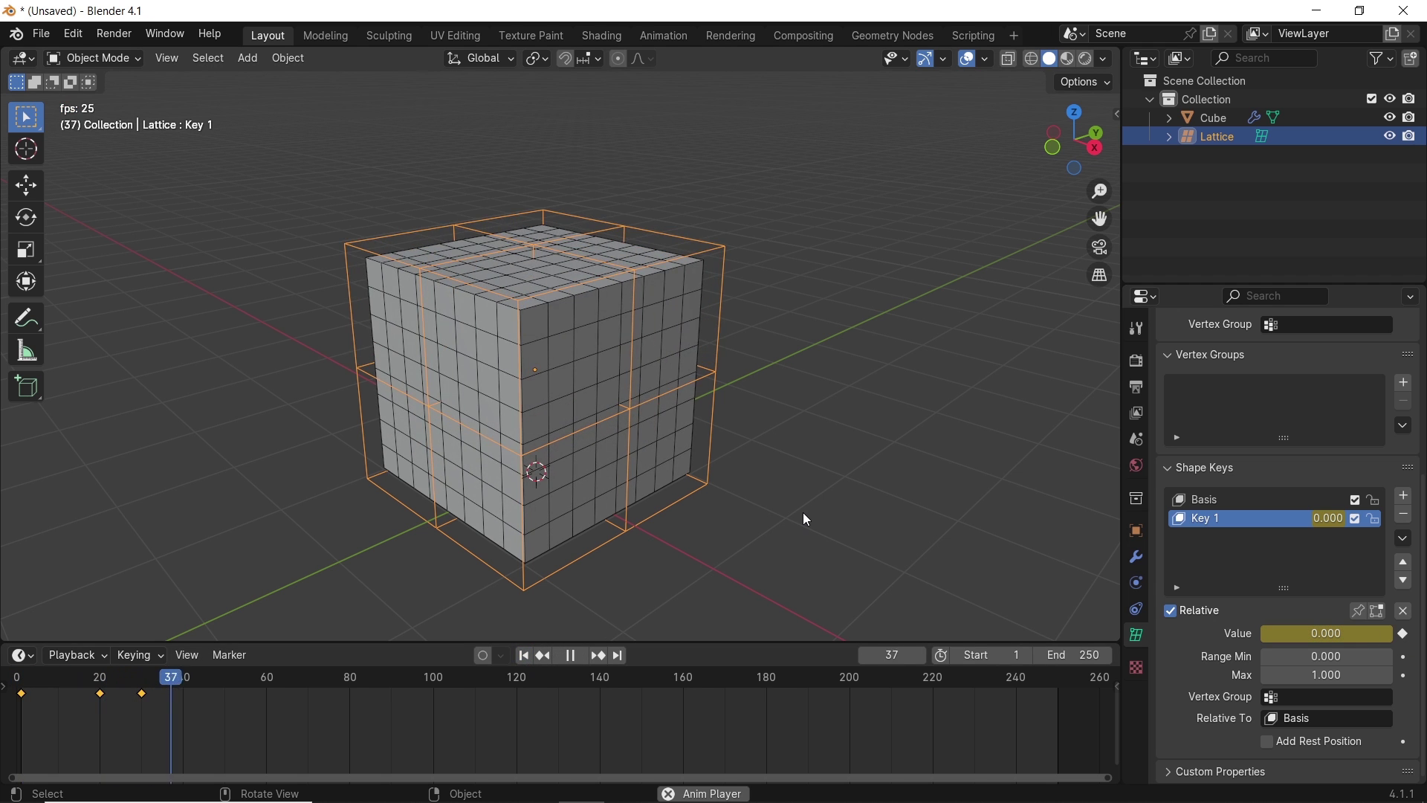
{"action": "key", "text": "space"}
{"action": "left_click_drag", "start_coordinate": [142, 694], "coordinate": [146, 697]}
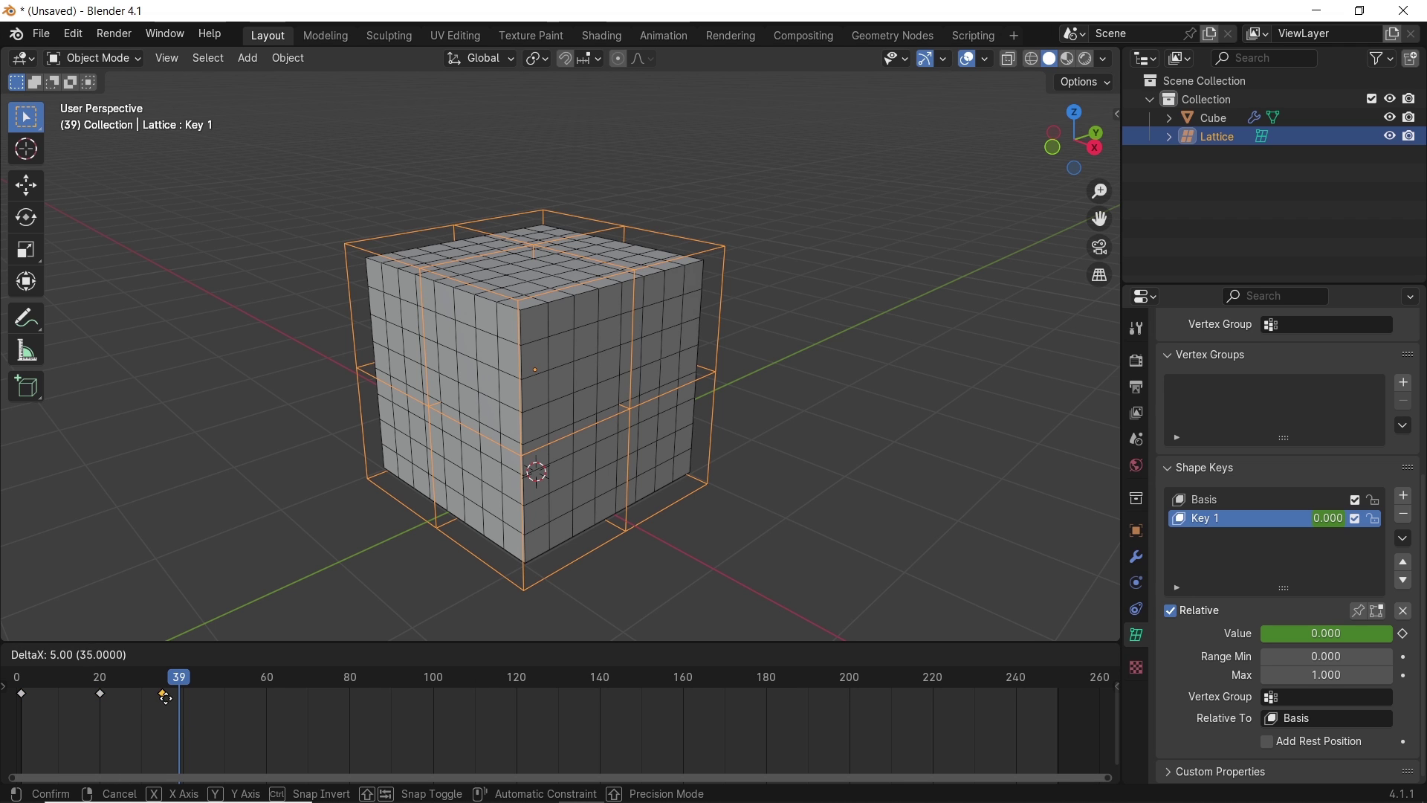
{"action": "left_click", "coordinate": [164, 700]}
Replay the animation from near the start and stop at the frame-35 keyframe
{"action": "key", "text": "space"}
{"action": "left_click", "coordinate": [32, 692]}
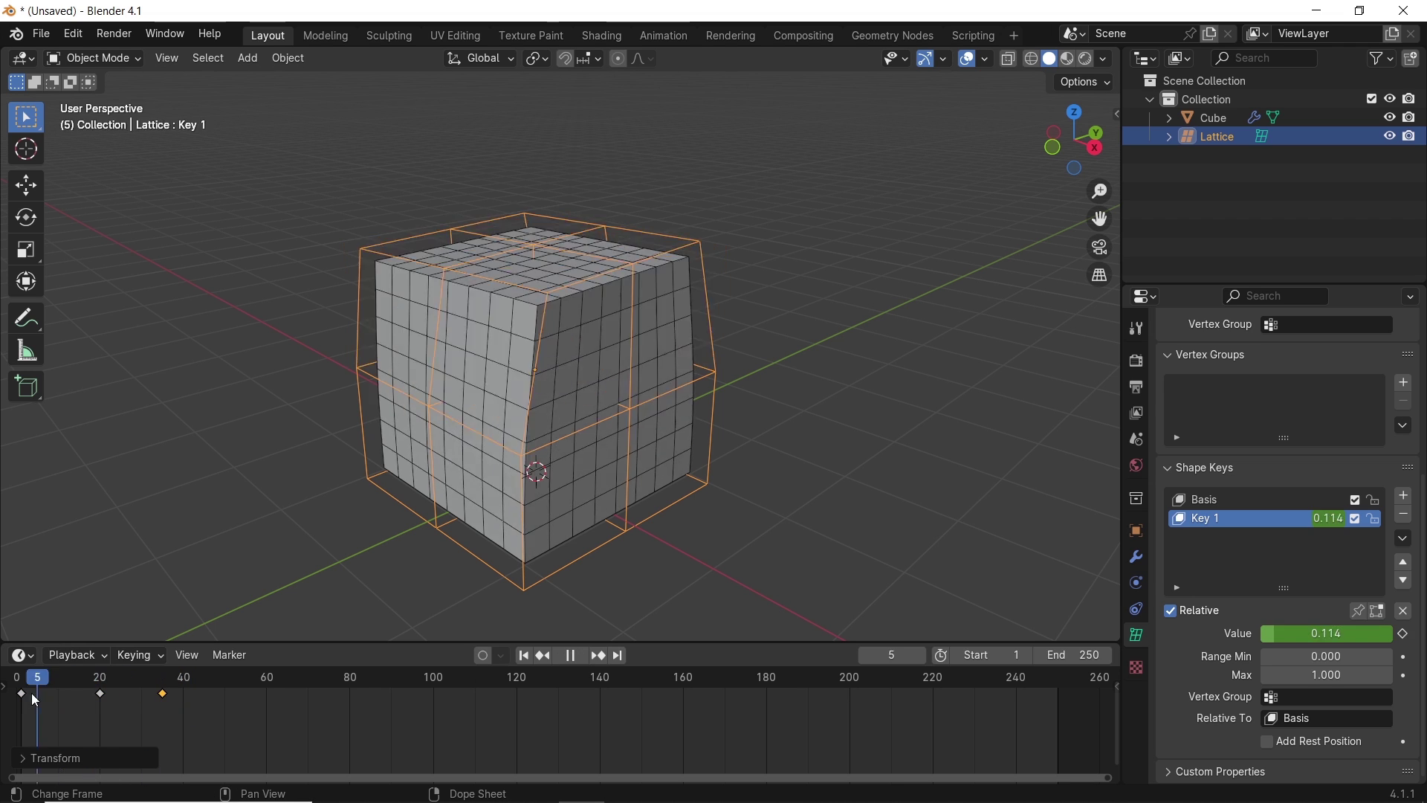
{"action": "key", "text": "space"}
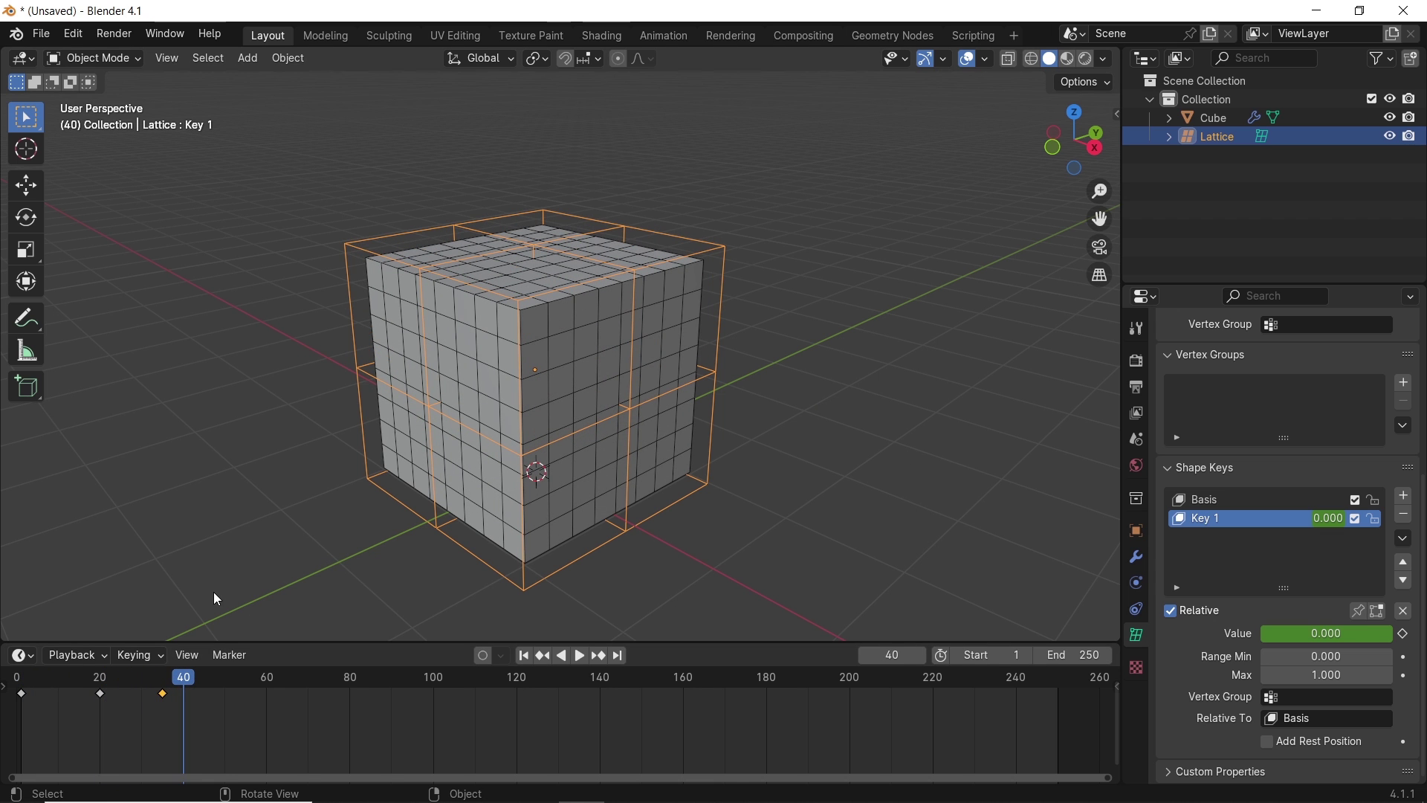
{"action": "key", "text": "shift+ctrl+space"}
{"action": "key", "text": "space"}
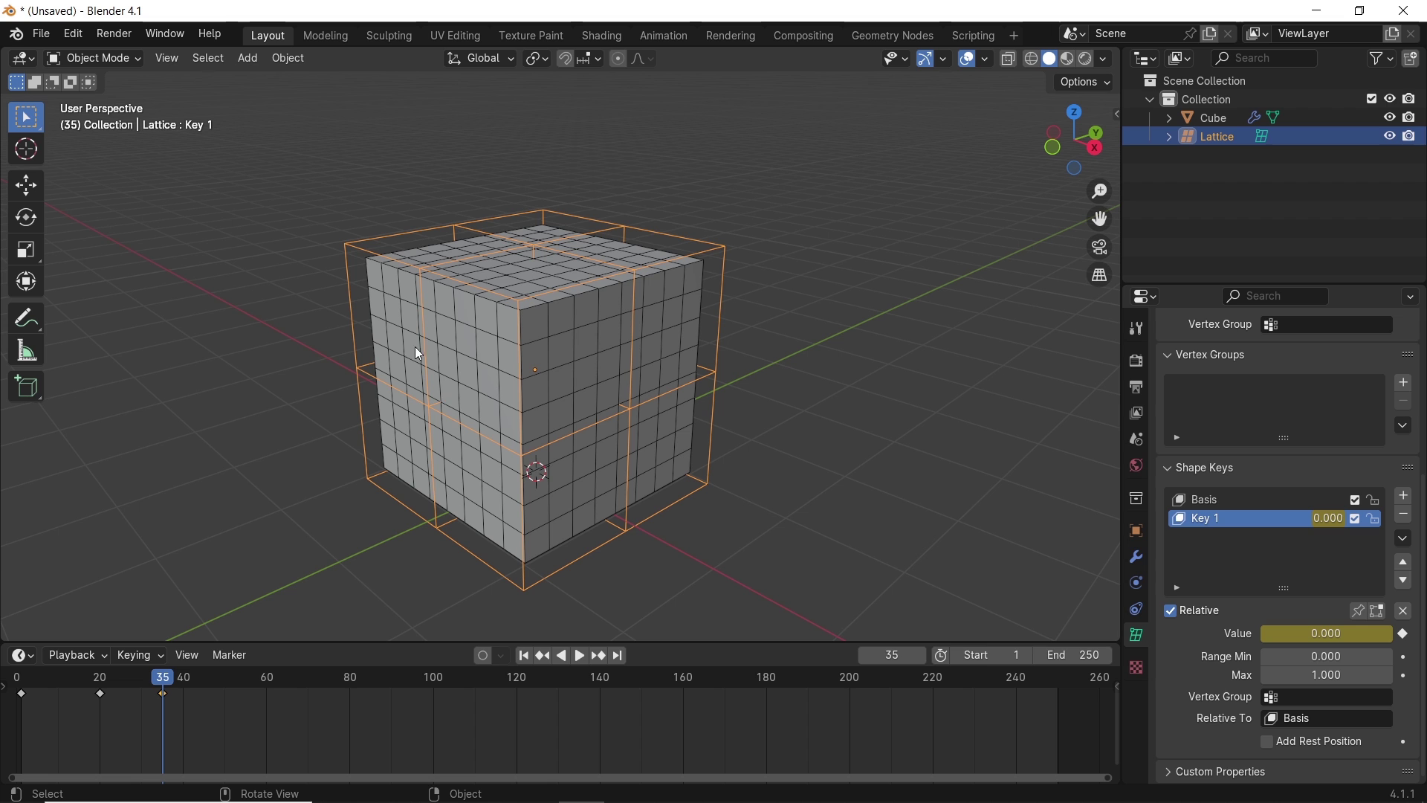
Add a Key 2 shape key with the lattice top twisted -90° around Z
{"action": "left_click", "coordinate": [1404, 495]}
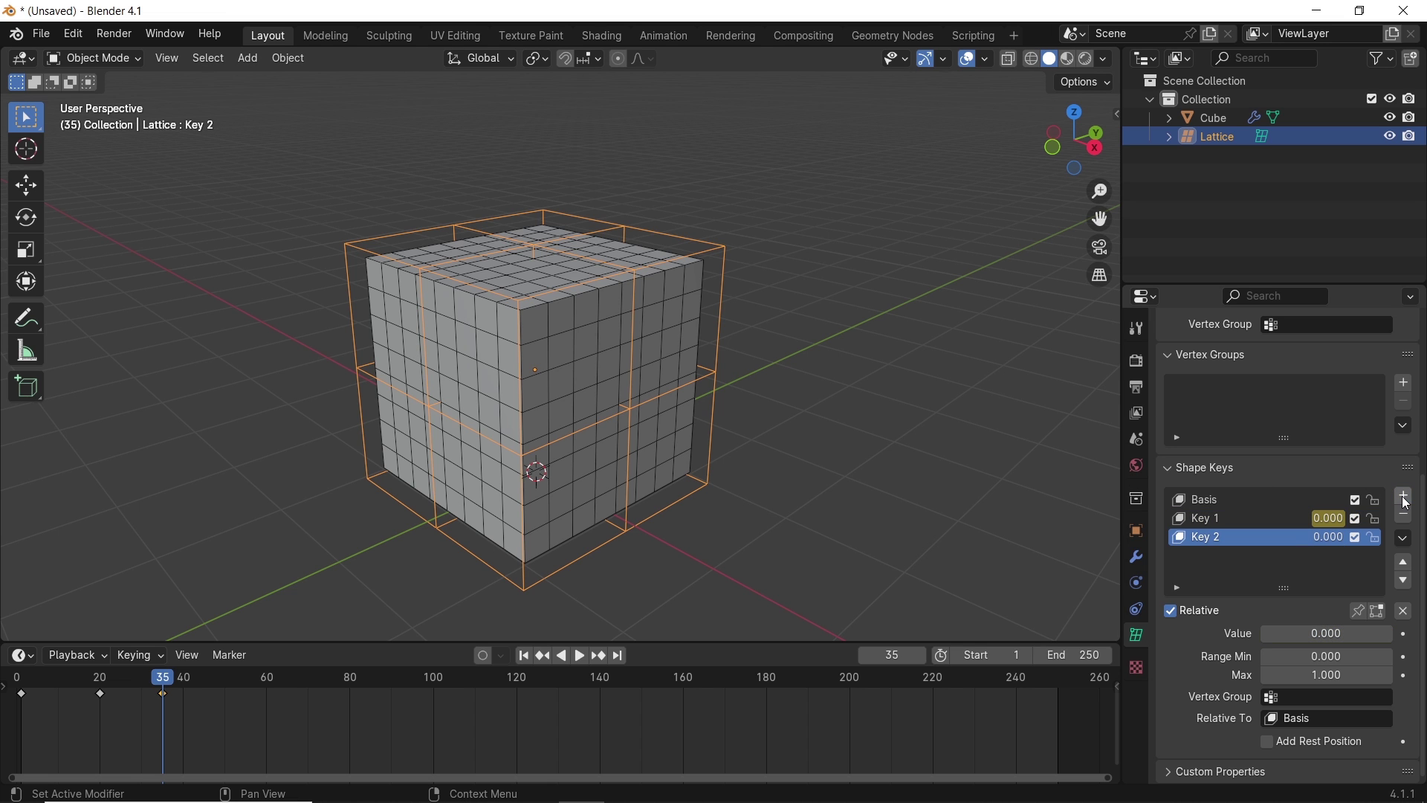
{"action": "key", "text": "Tab"}
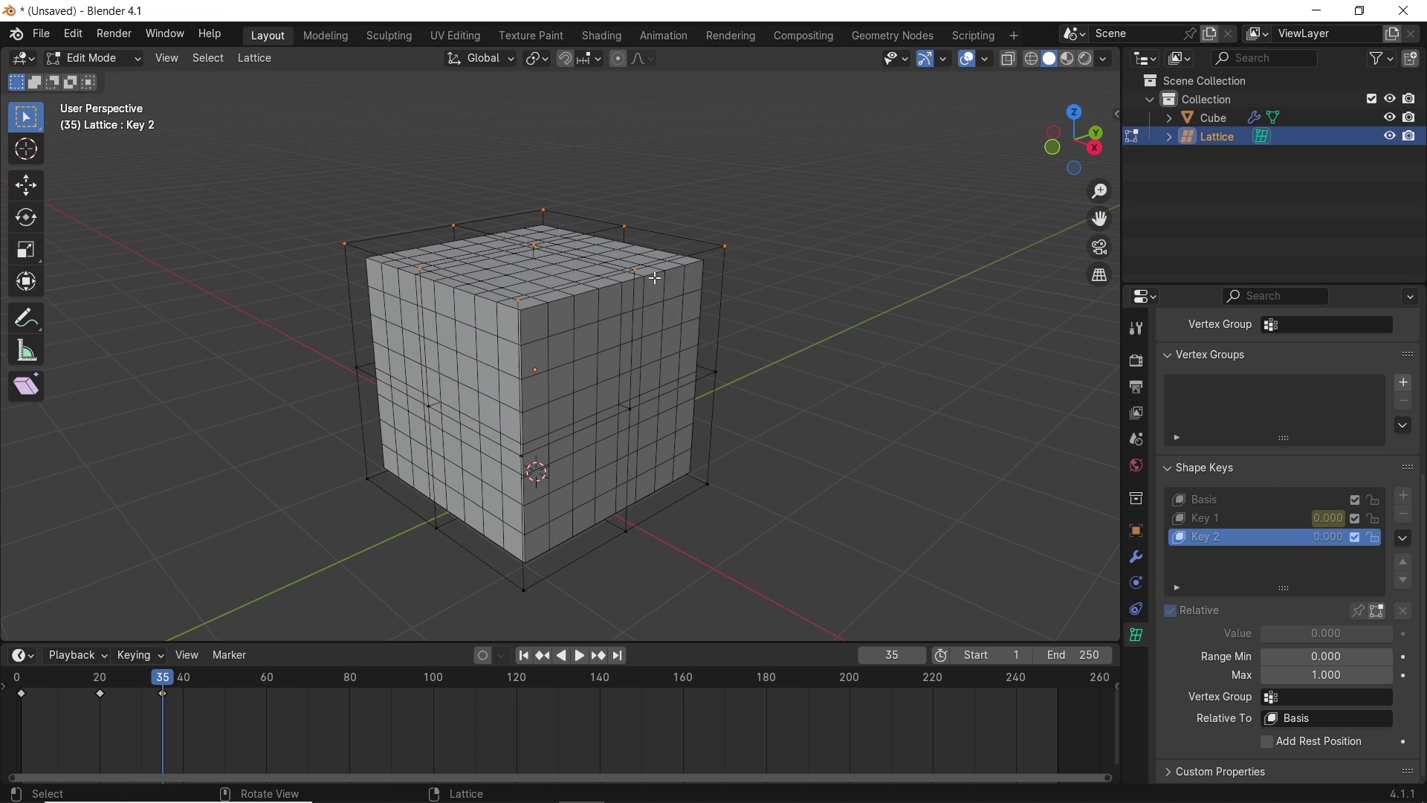
{"action": "type", "text": "rz"}
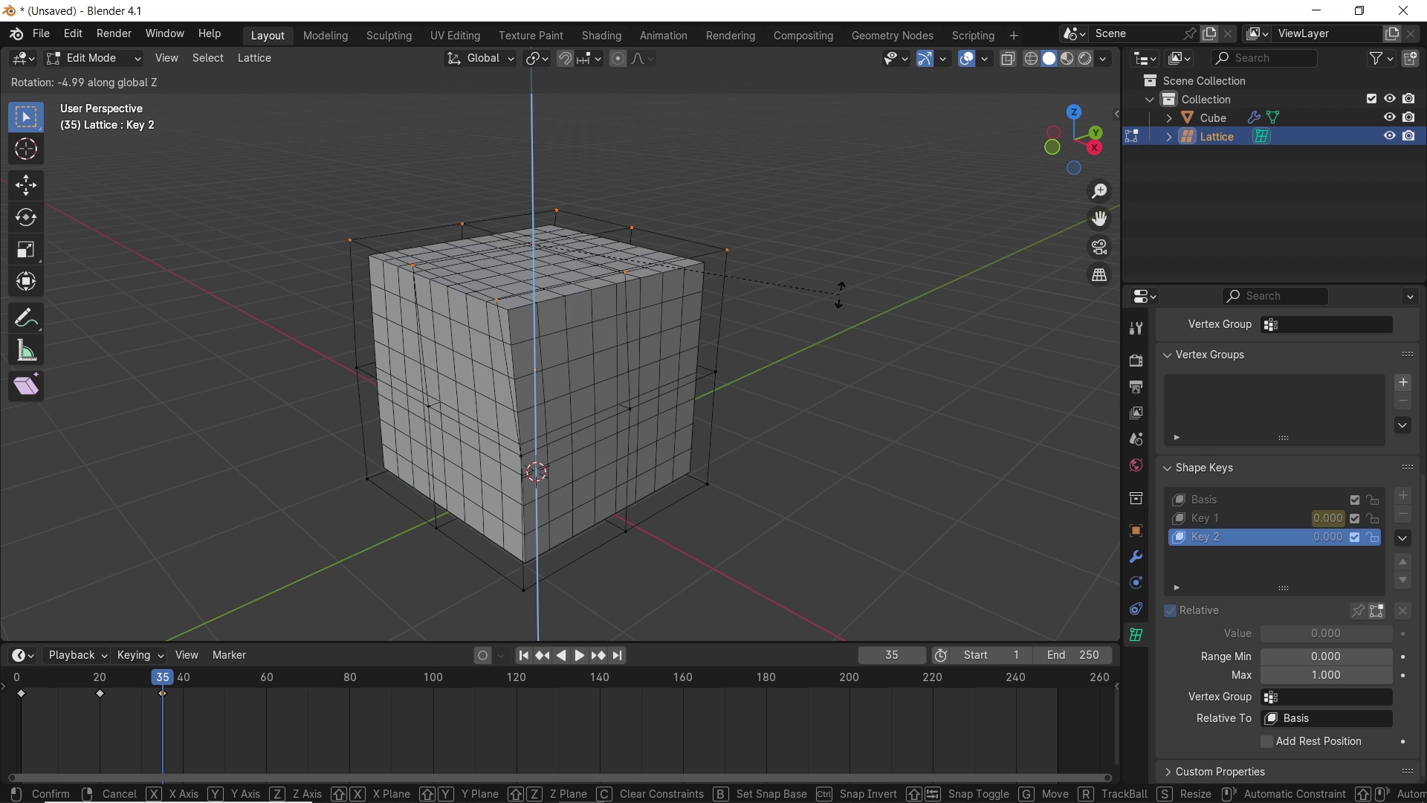
{"action": "type", "text": "-90"}
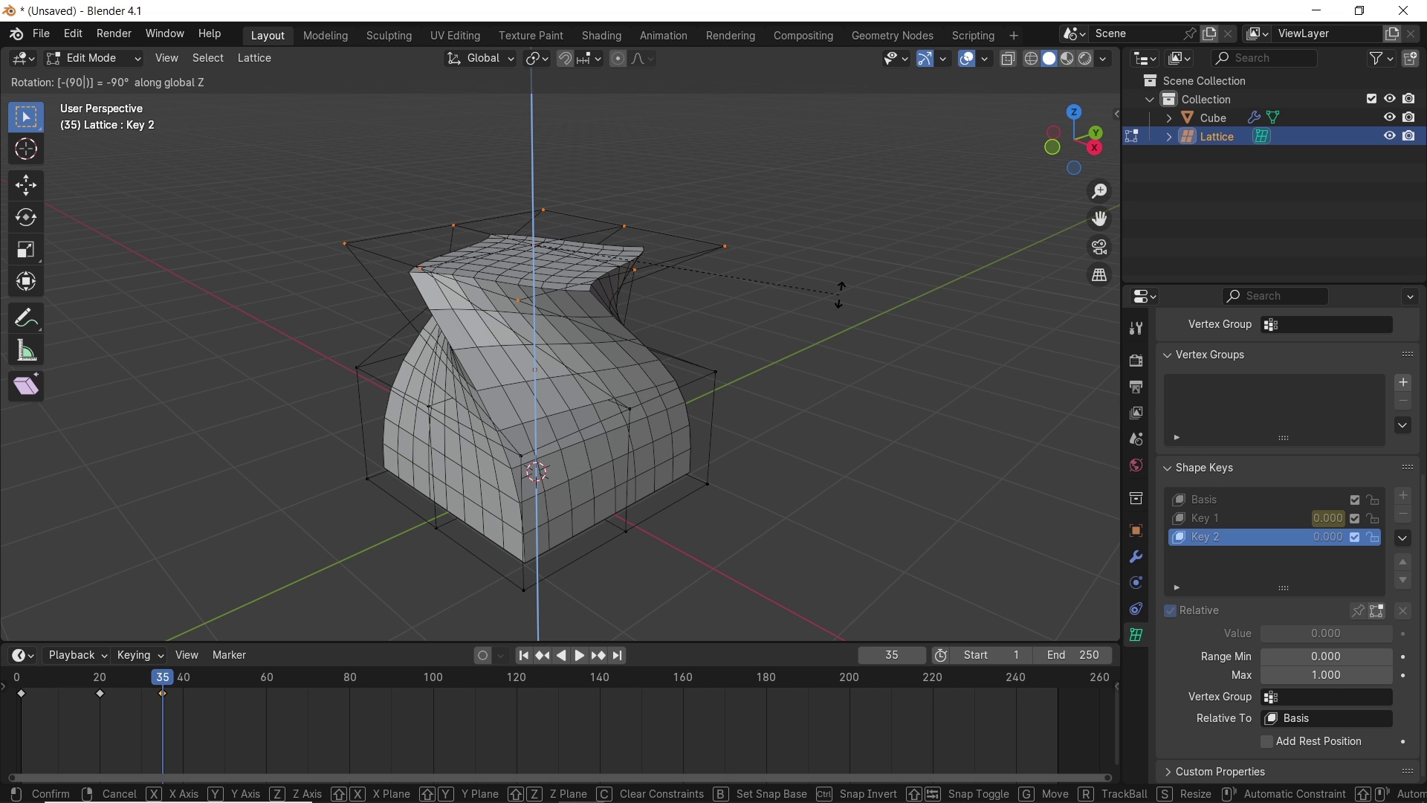
{"action": "key", "text": "Return"}
{"action": "key", "text": "Tab"}
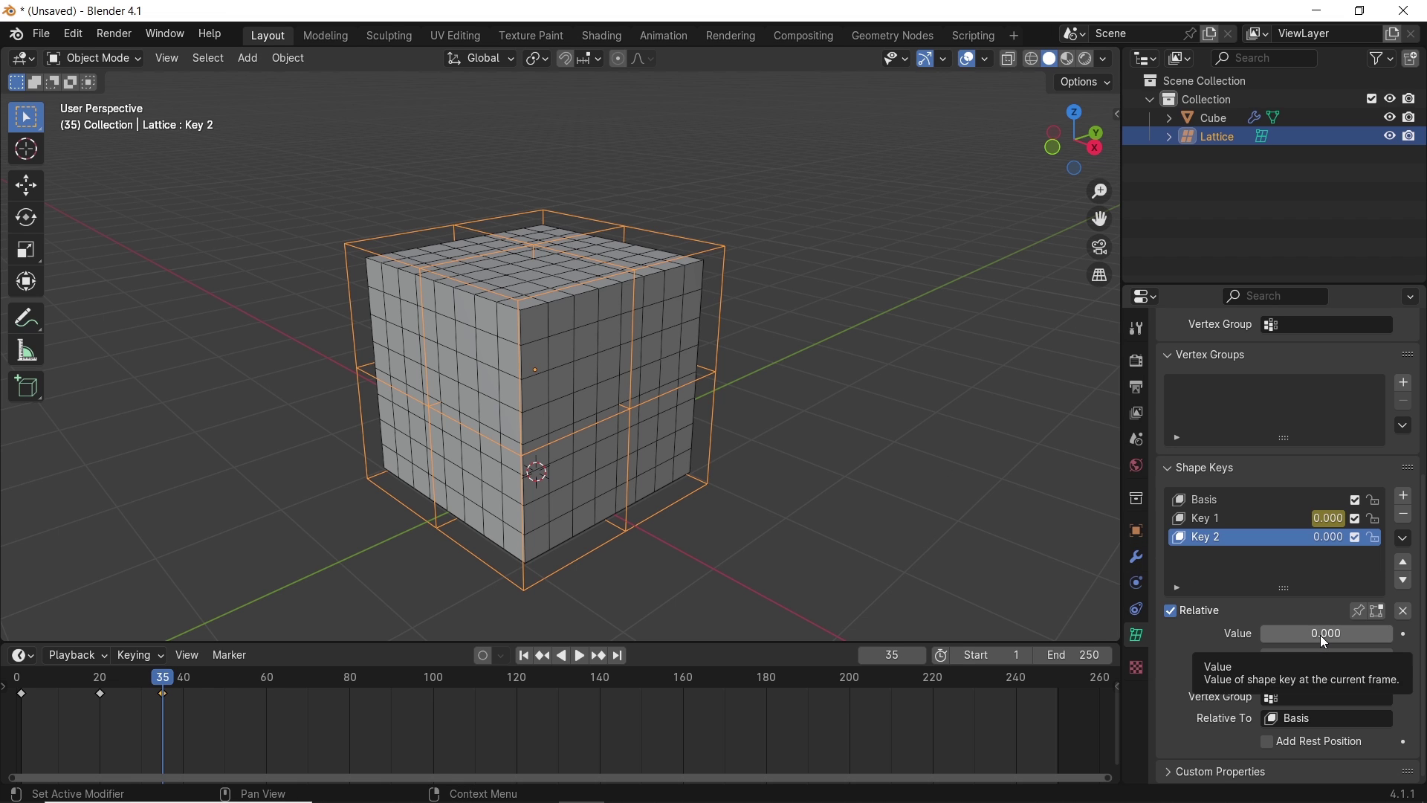
Keyframe Key 2 at 0 on frame 35, 1 on frame 55, 0 on frame 70, and play it
{"action": "key", "text": "i"}
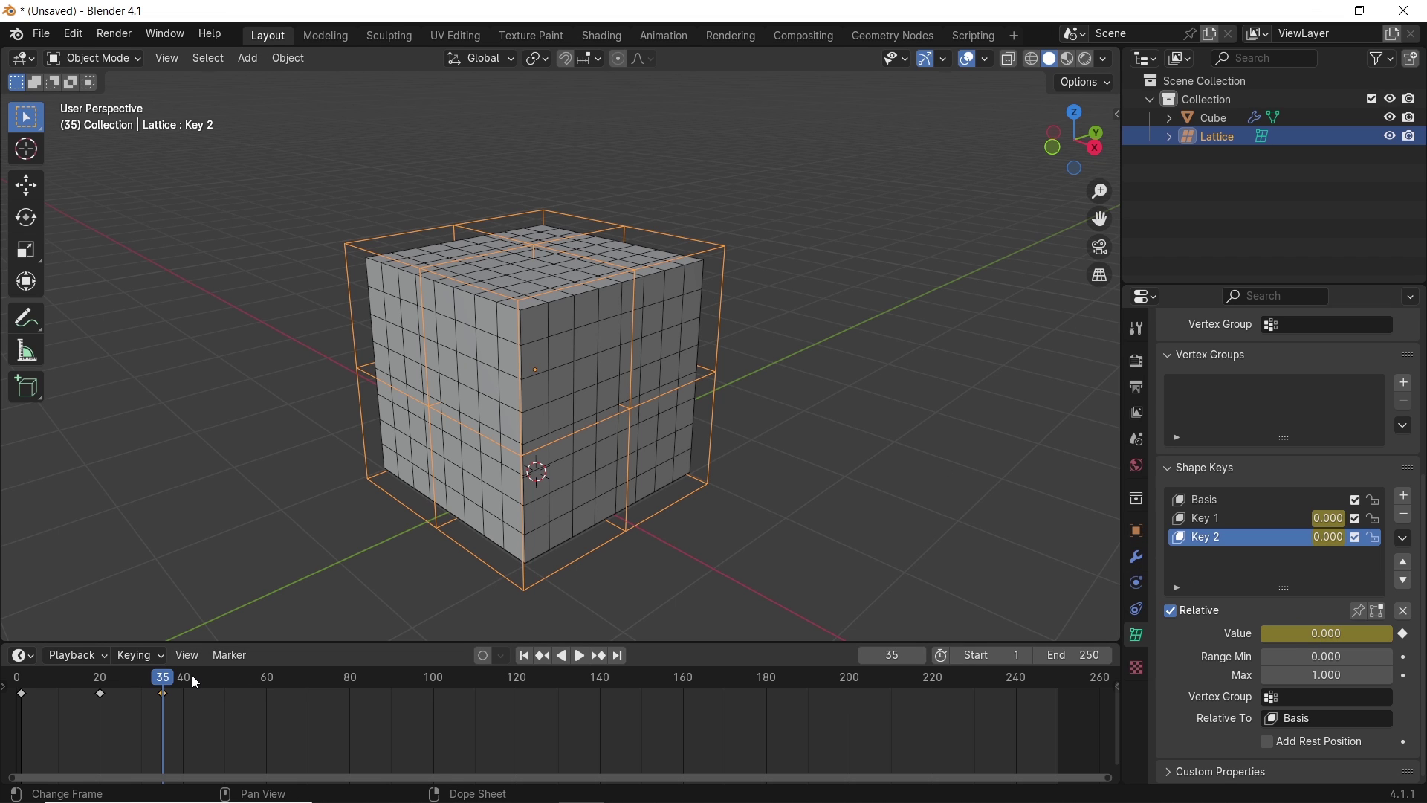
{"action": "left_click_drag", "start_coordinate": [172, 678], "coordinate": [236, 680]}
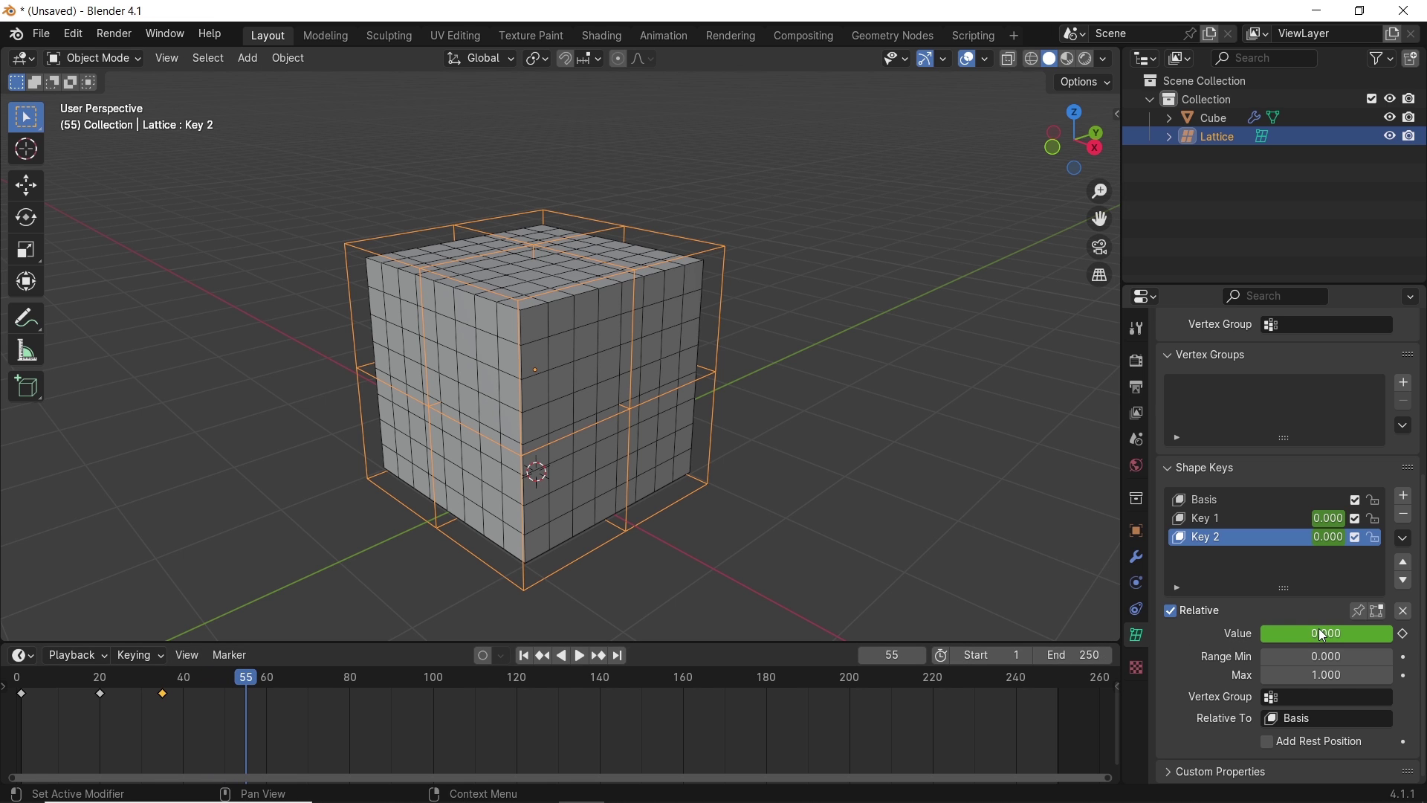
{"action": "left_click_drag", "start_coordinate": [1319, 633], "coordinate": [1387, 632]}
{"action": "left_click", "coordinate": [1404, 634]}
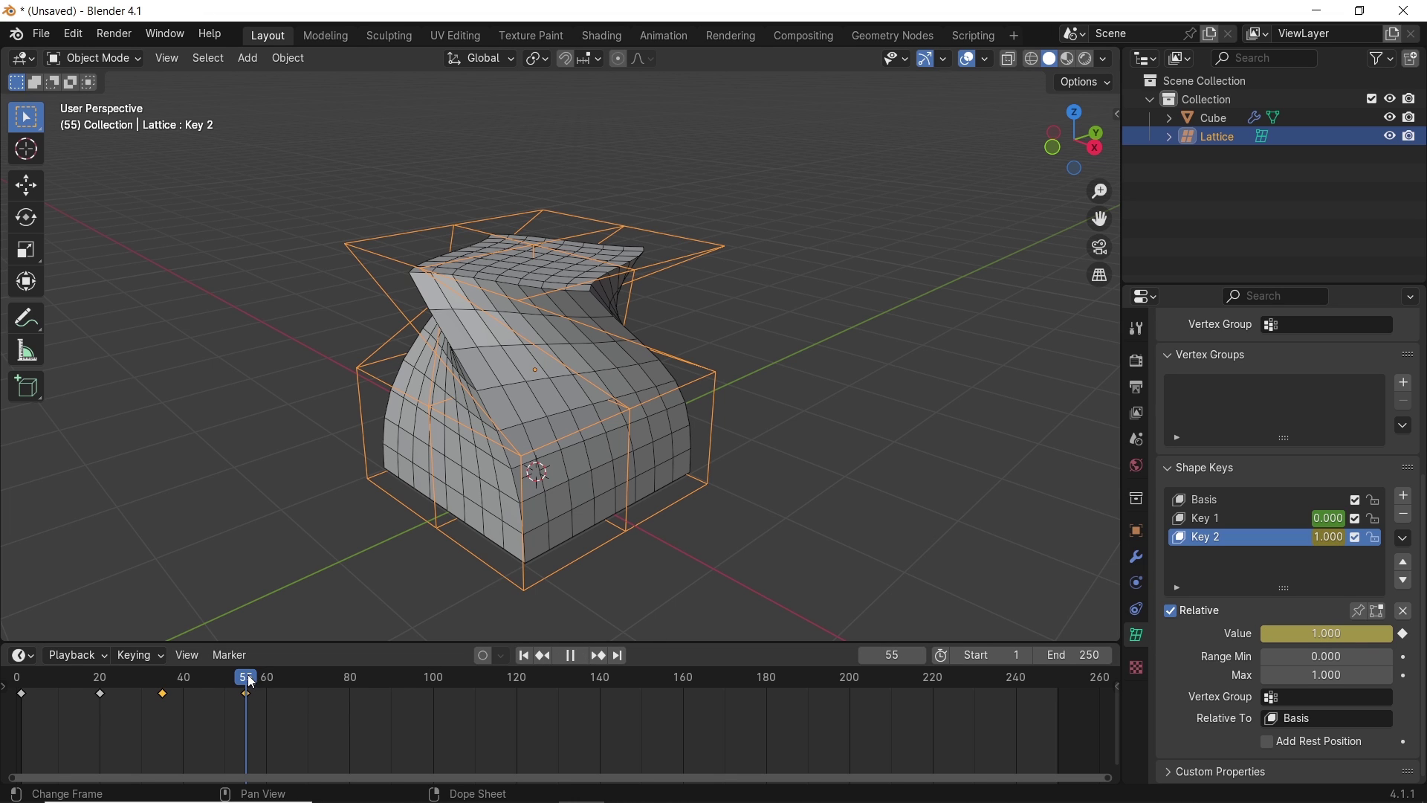
{"action": "left_click_drag", "start_coordinate": [252, 683], "coordinate": [298, 683]}
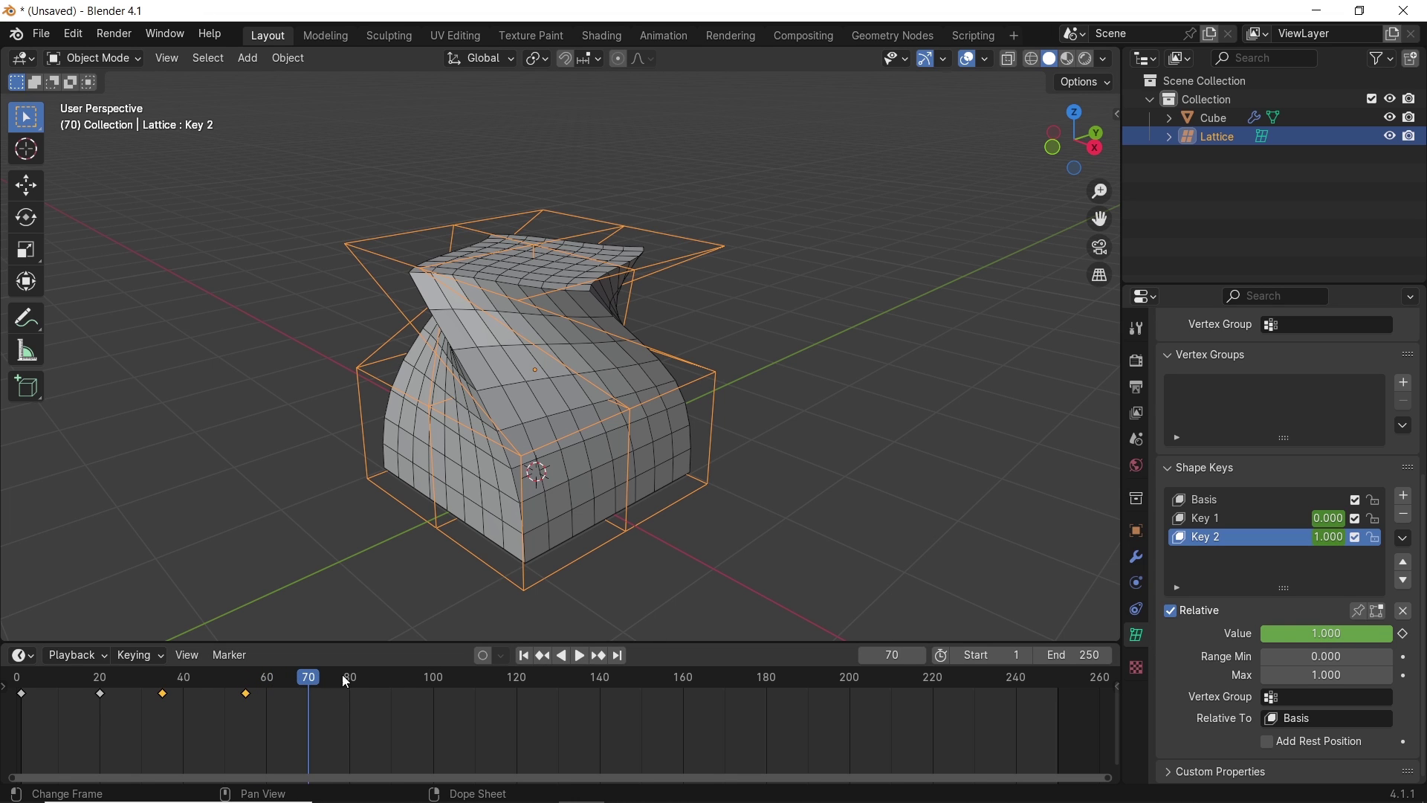
{"action": "key", "text": "Return"}
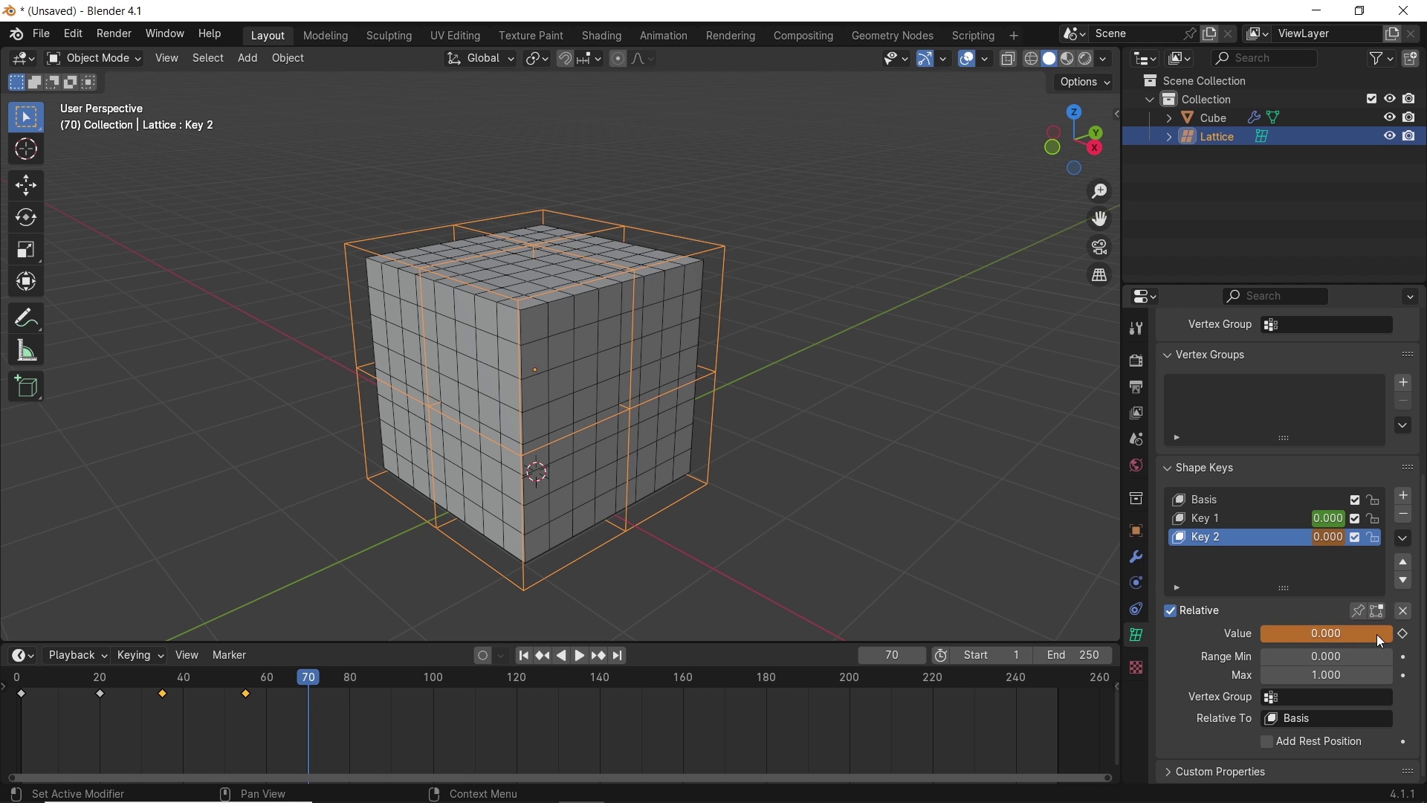
{"action": "key", "text": "i"}
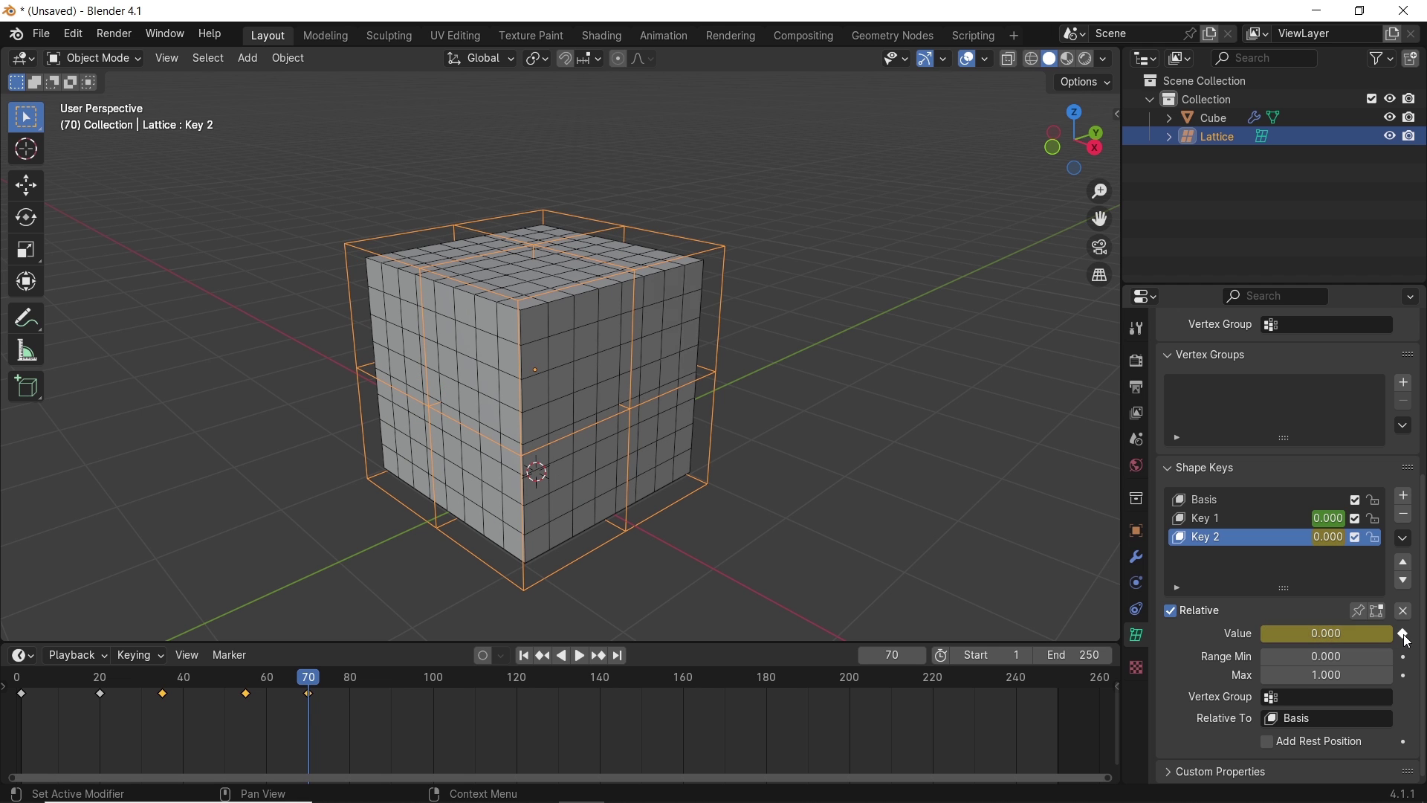
{"action": "left_click", "coordinate": [525, 658]}
{"action": "key", "text": "space"}
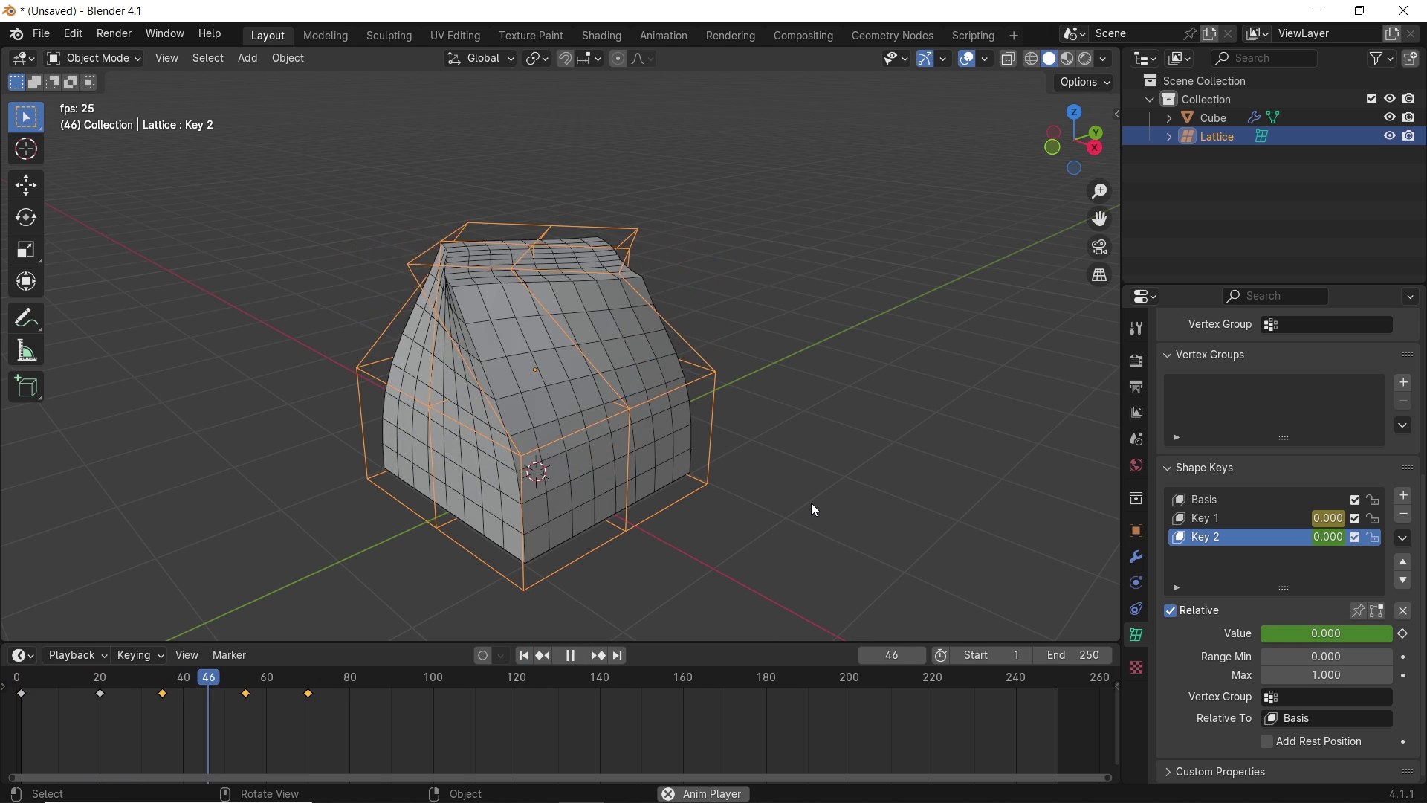
{"action": "key", "text": "space"}
Give the cube a Subdivision Surface modifier with viewport level 2
{"action": "left_click", "coordinate": [722, 366]}
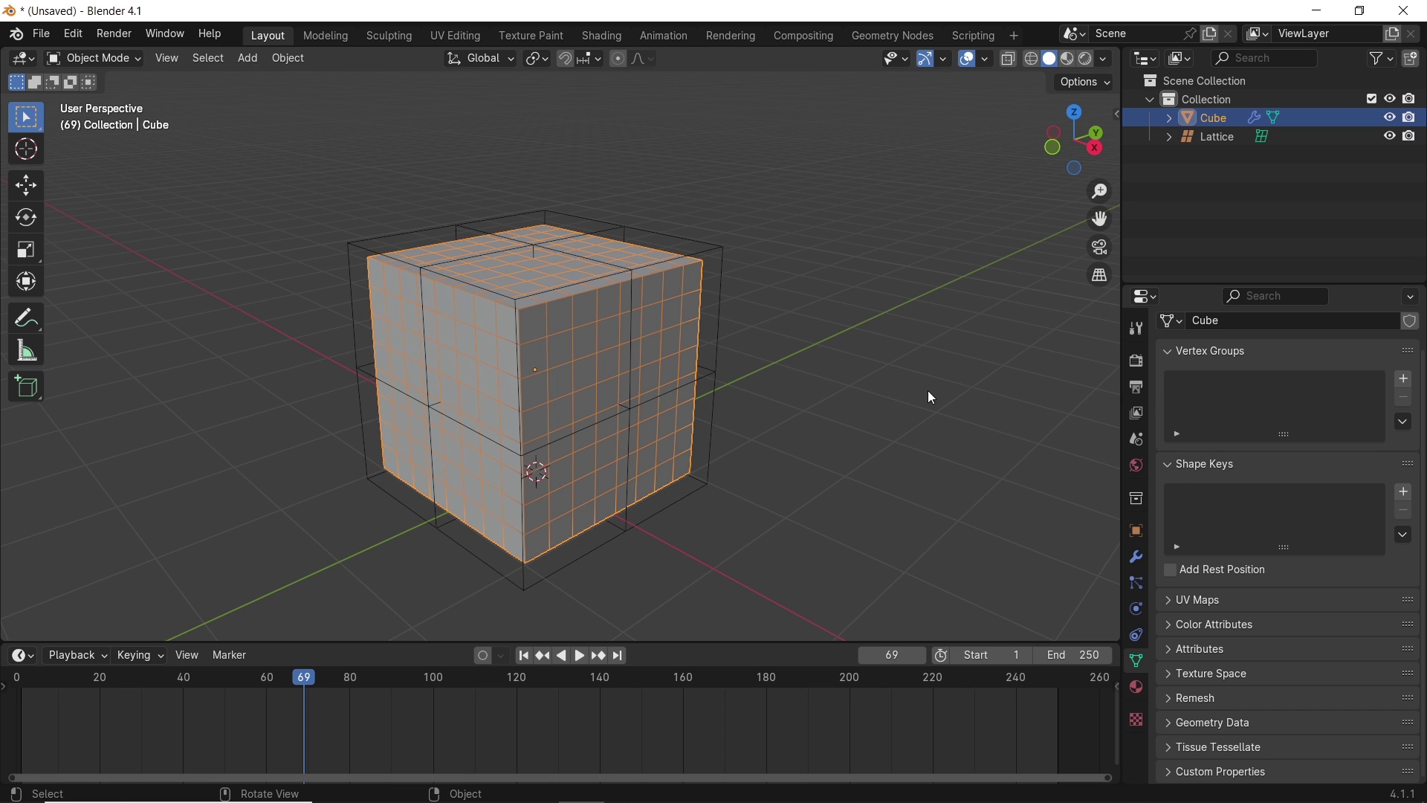
{"action": "left_click", "coordinate": [1136, 558]}
{"action": "left_click", "coordinate": [1234, 353]}
{"action": "mouse_move", "coordinate": [1238, 361]}
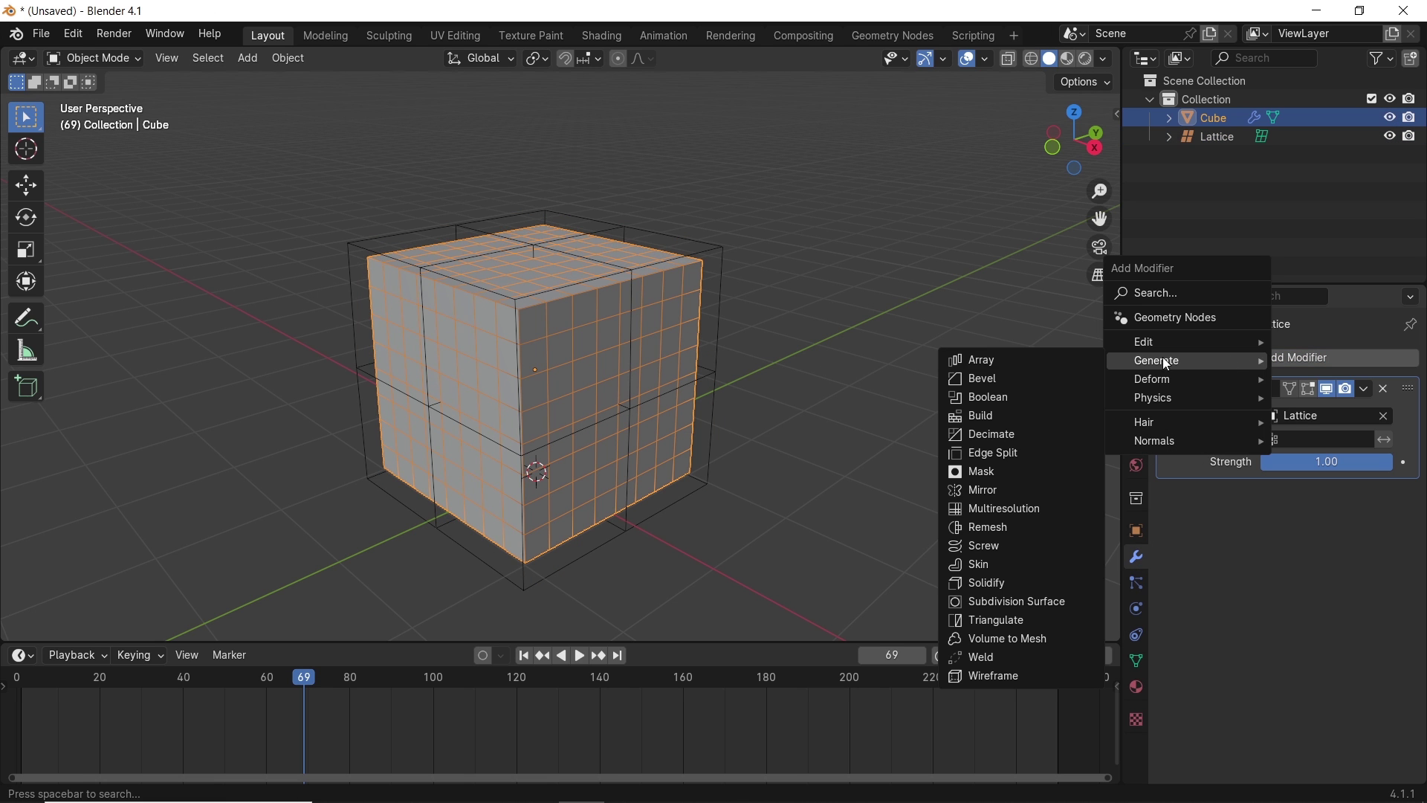
{"action": "left_click", "coordinate": [1033, 602]}
{"action": "left_click", "coordinate": [1388, 545]}
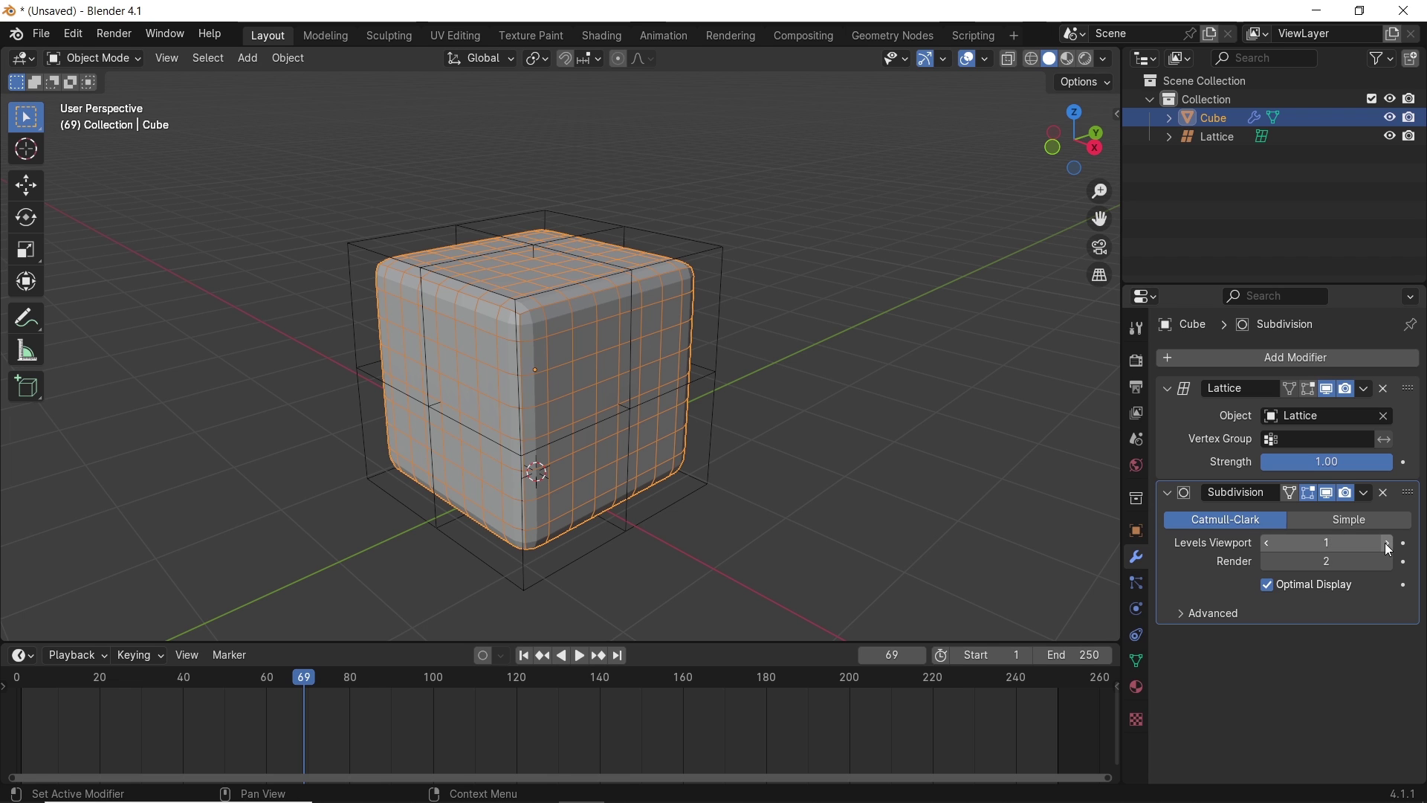
Hide the viewport overlays and shade the cube smooth
{"action": "left_click", "coordinate": [967, 59]}
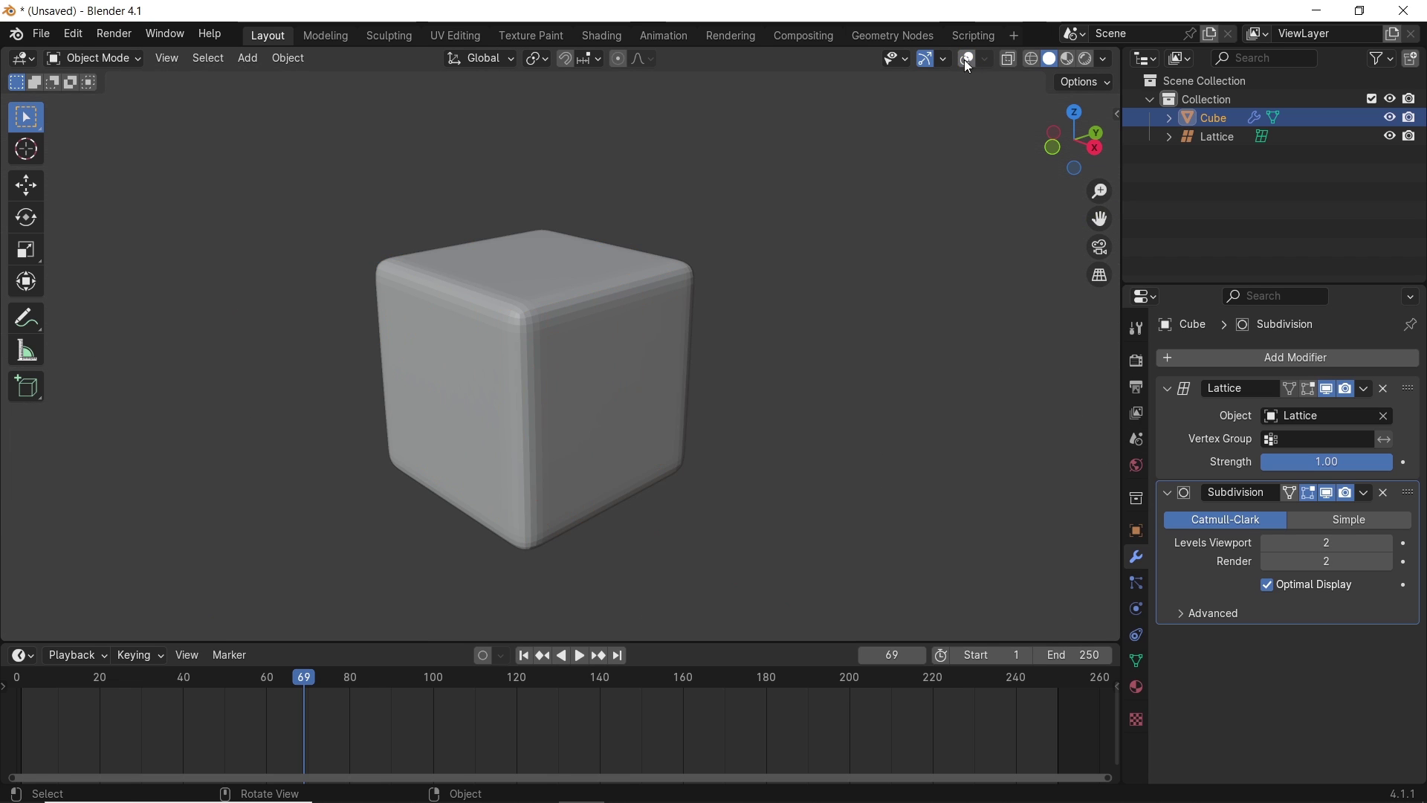
{"action": "right_click", "coordinate": [661, 285]}
{"action": "left_click", "coordinate": [660, 289]}
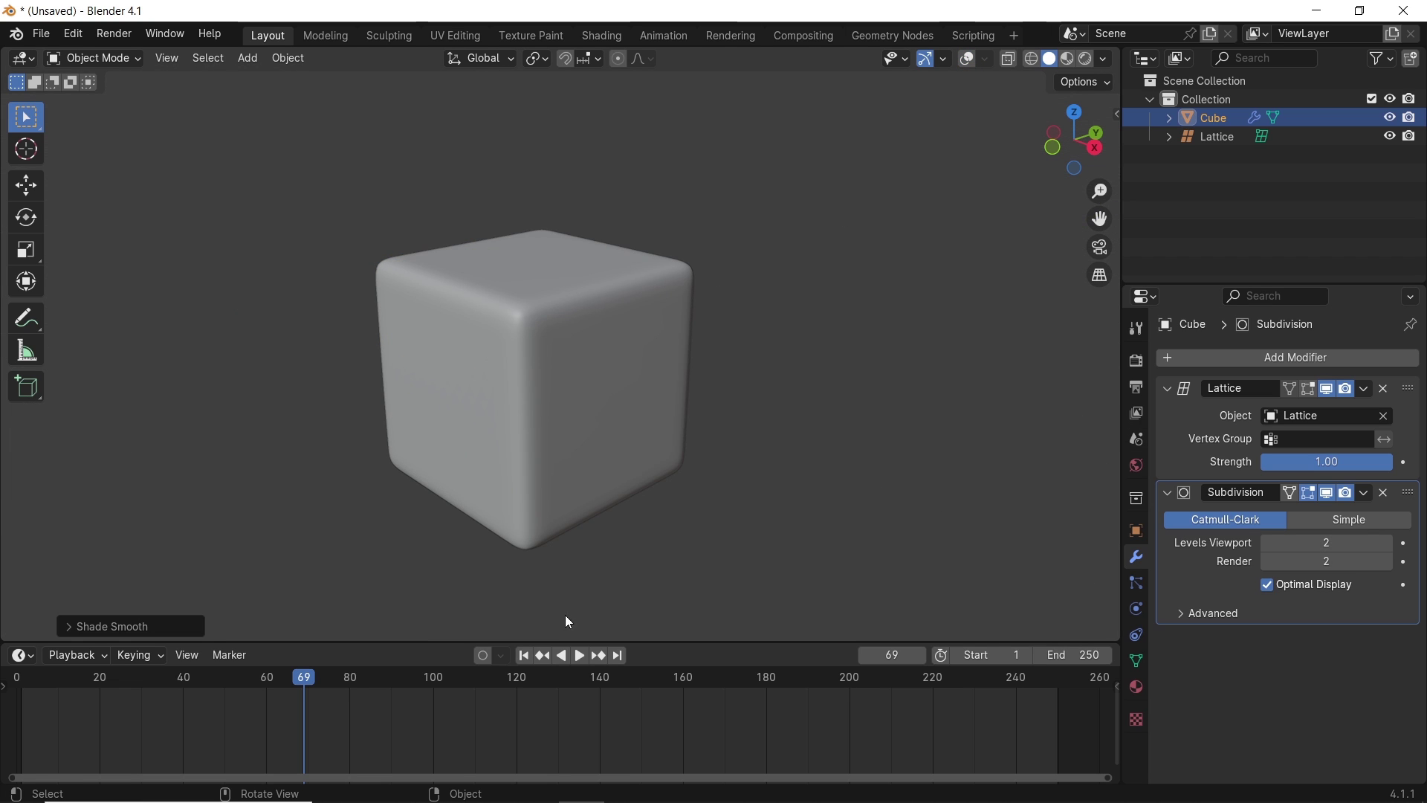
Set viewport shading to a flipped shiny MatCap with Object colour
{"action": "left_click", "coordinate": [1105, 59]}
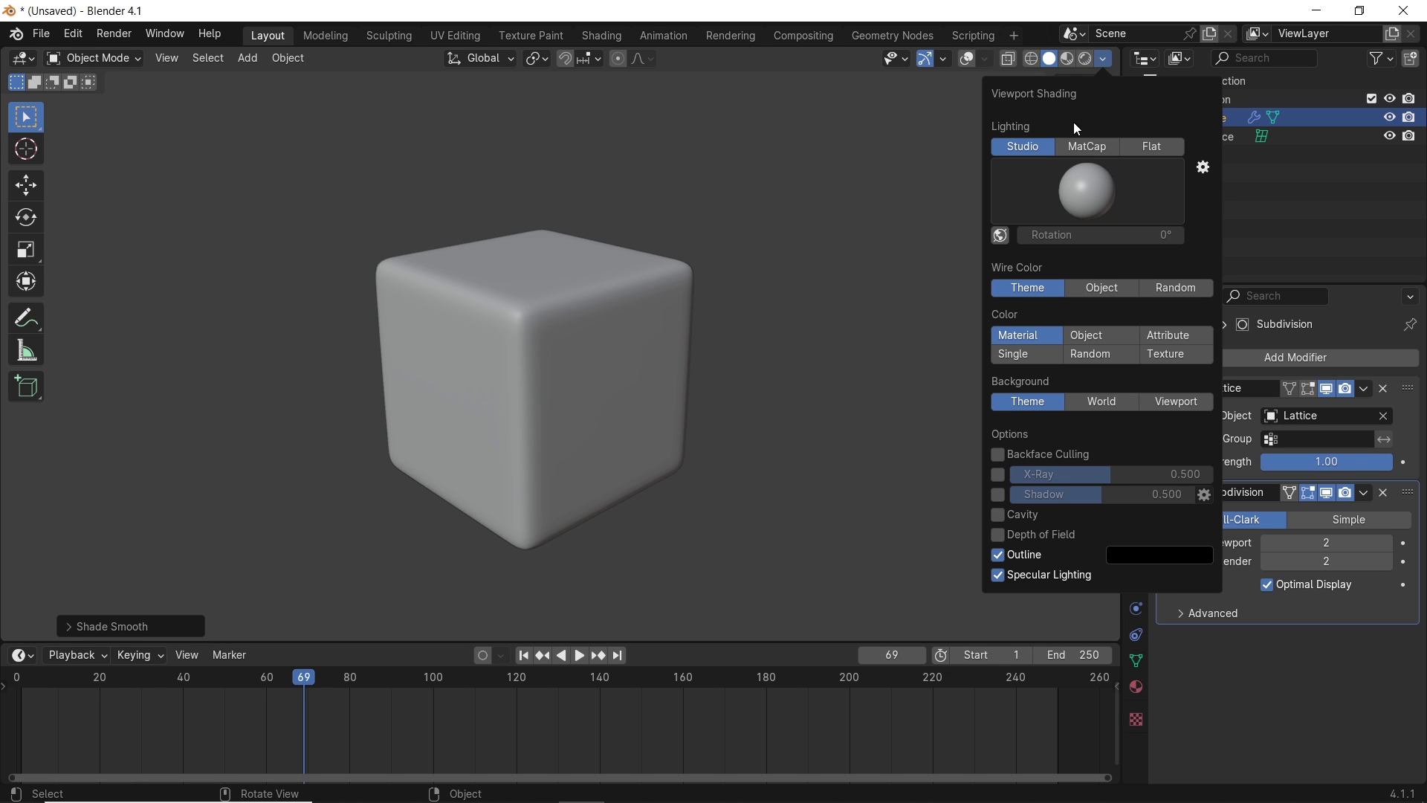
{"action": "left_click", "coordinate": [1087, 146]}
{"action": "left_click", "coordinate": [1084, 192]}
{"action": "left_click", "coordinate": [1034, 251]}
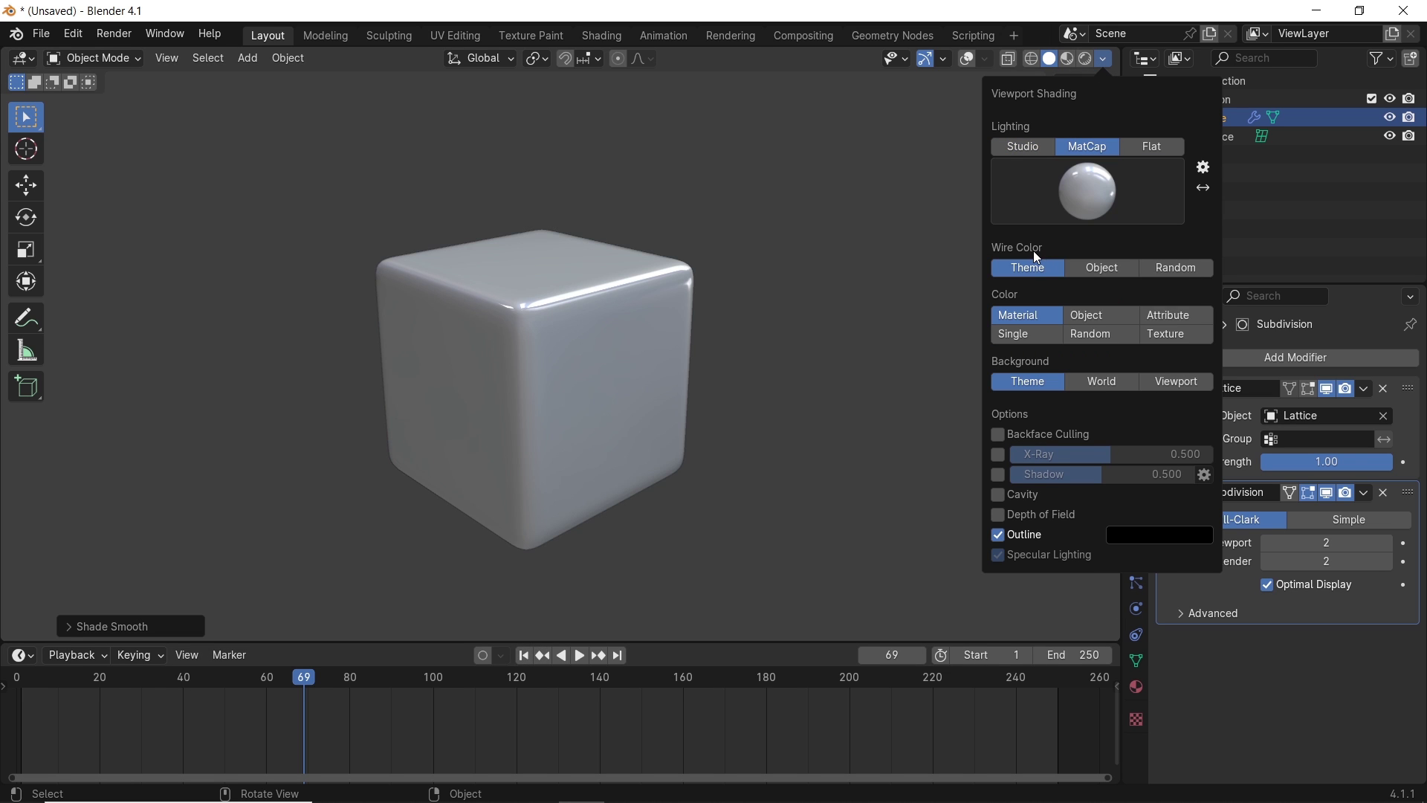
{"action": "left_click", "coordinate": [1085, 317]}
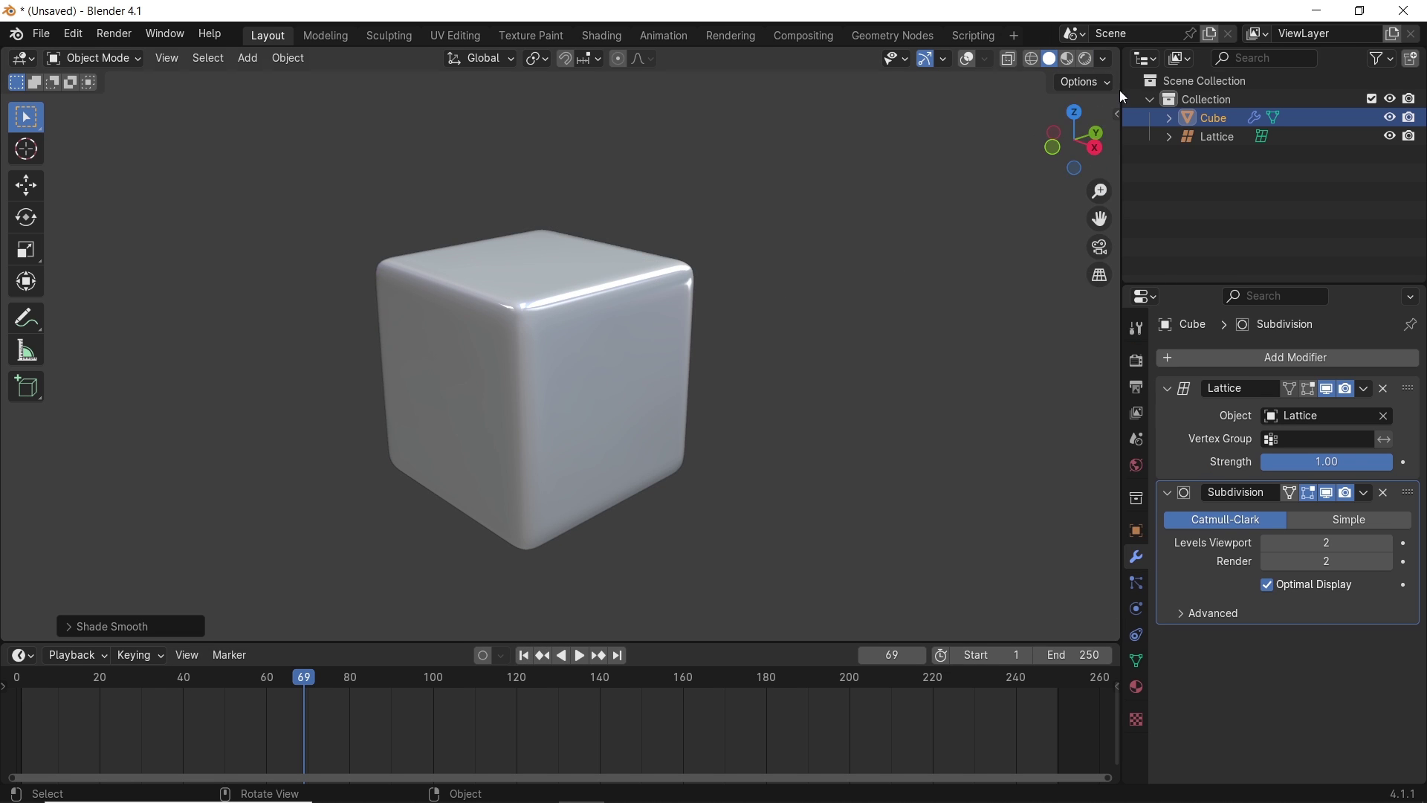
{"action": "left_click", "coordinate": [1108, 59]}
{"action": "left_click", "coordinate": [1202, 190]}
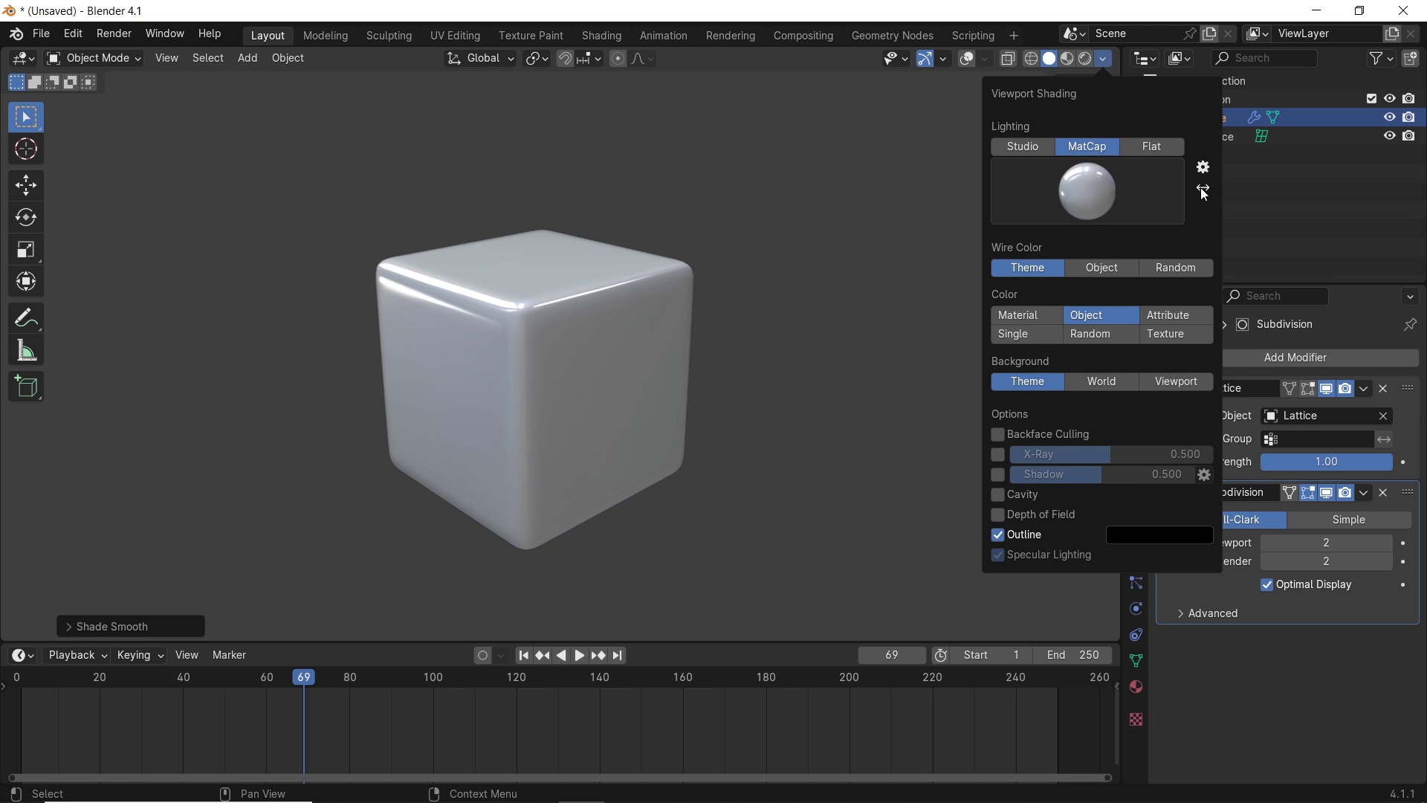
Set the animation end frame to 70 and play it back from frame 1
{"action": "left_click", "coordinate": [526, 657]}
{"action": "key", "text": "space"}
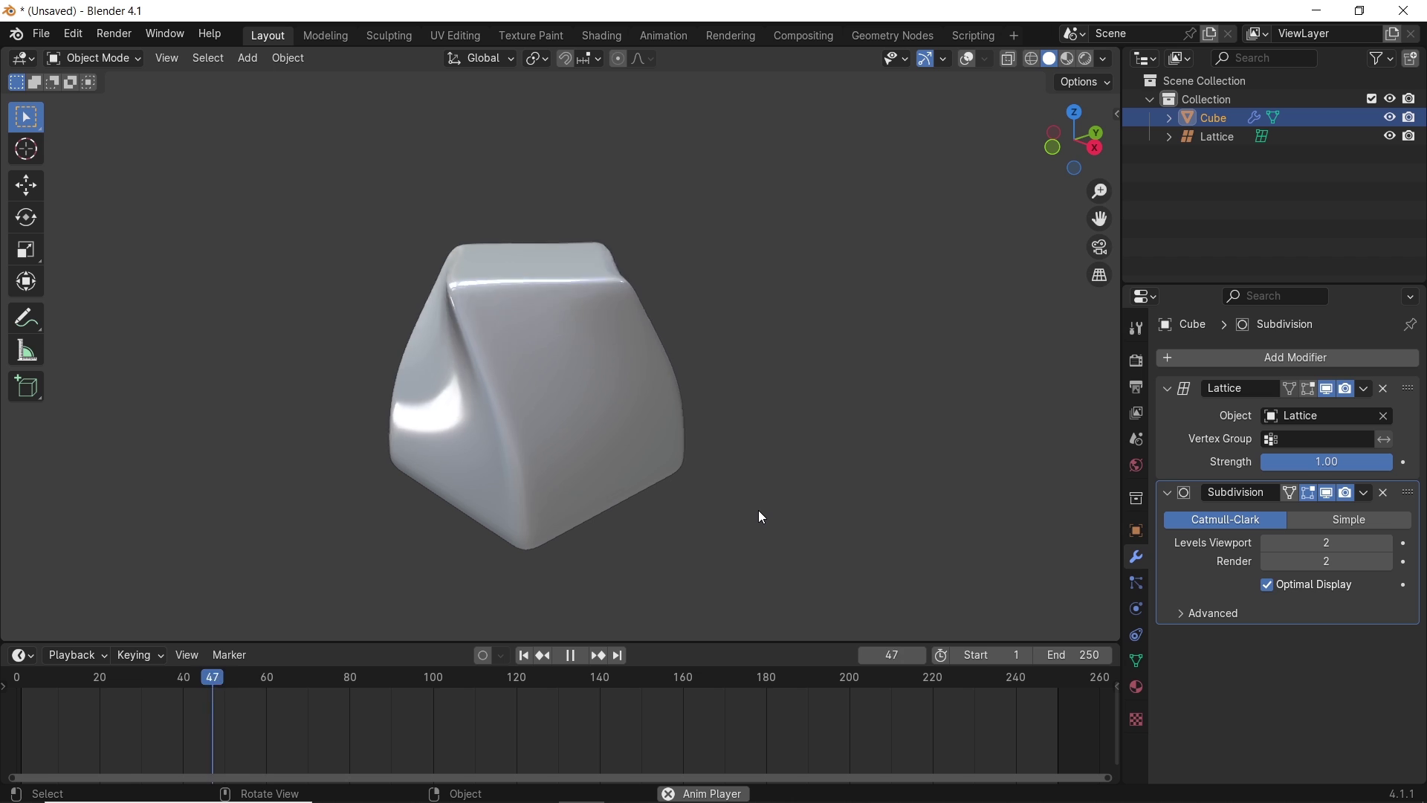
{"action": "key", "text": "space"}
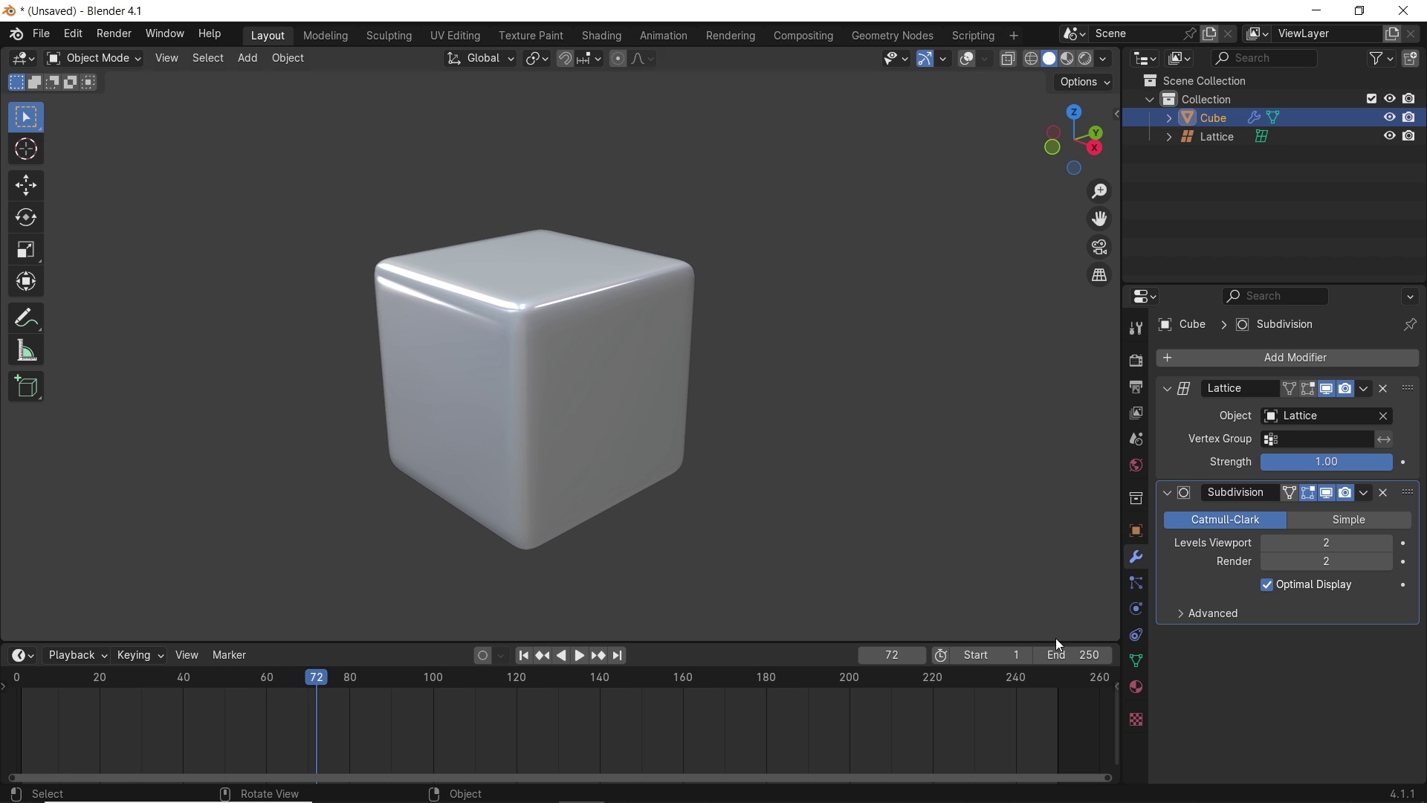
{"action": "left_click", "coordinate": [1074, 648]}
{"action": "type", "text": "70"}
{"action": "key", "text": "Return"}
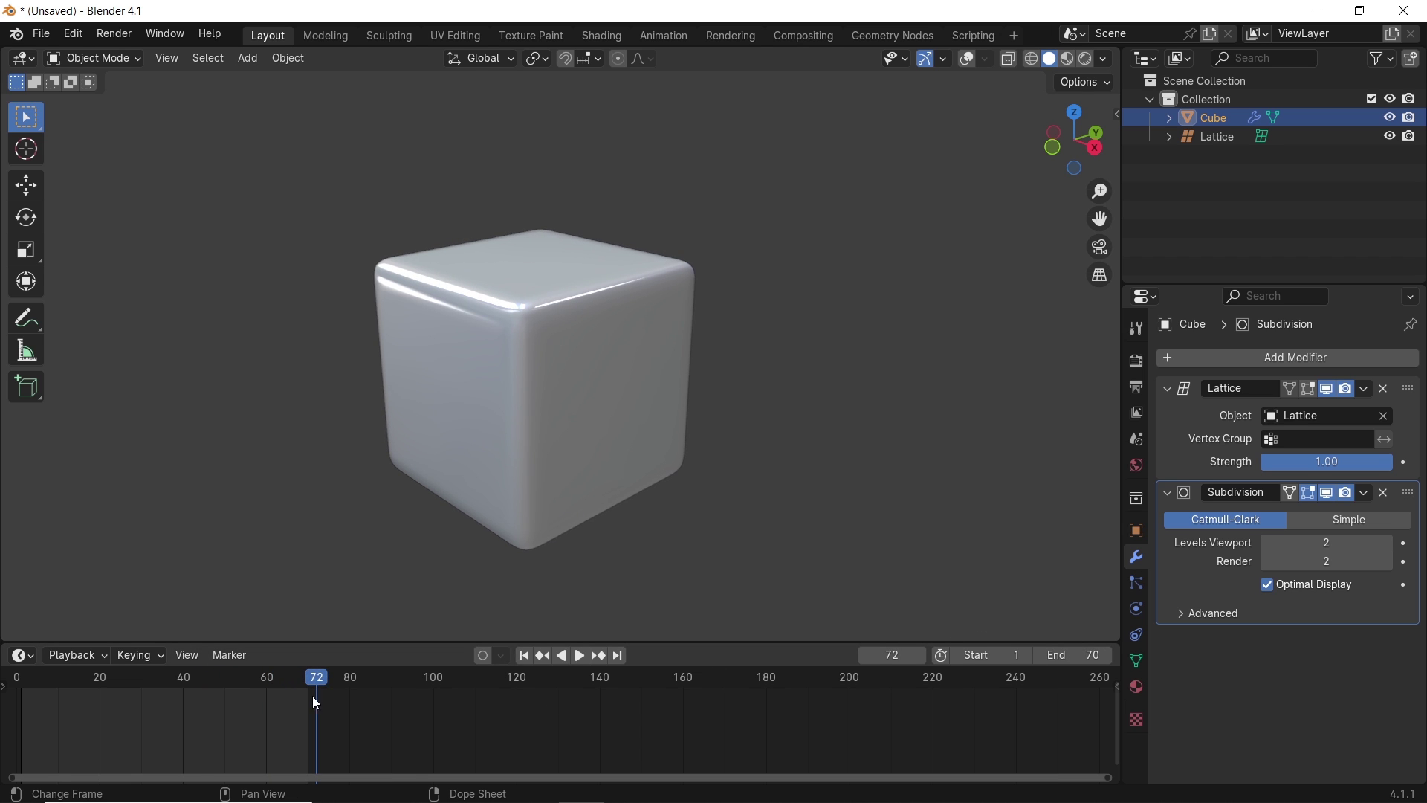
{"action": "scroll", "coordinate": [645, 705], "scroll_direction": "left", "scroll_amount": 5, "text": "ctrl"}
{"action": "left_click", "coordinate": [525, 655]}
{"action": "key", "text": "space"}
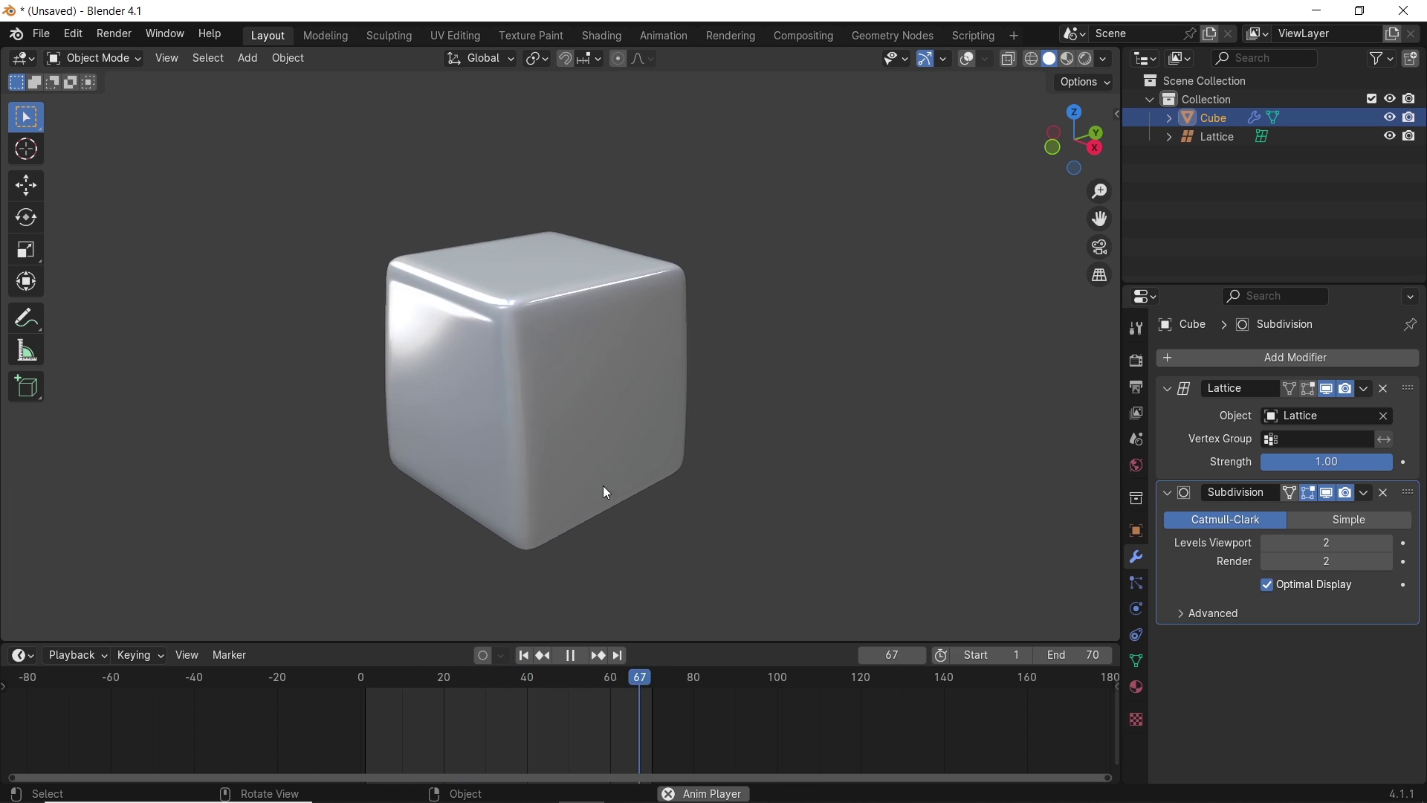
{"action": "middle_click_drag", "start_coordinate": [603, 484], "coordinate": [633, 484]}
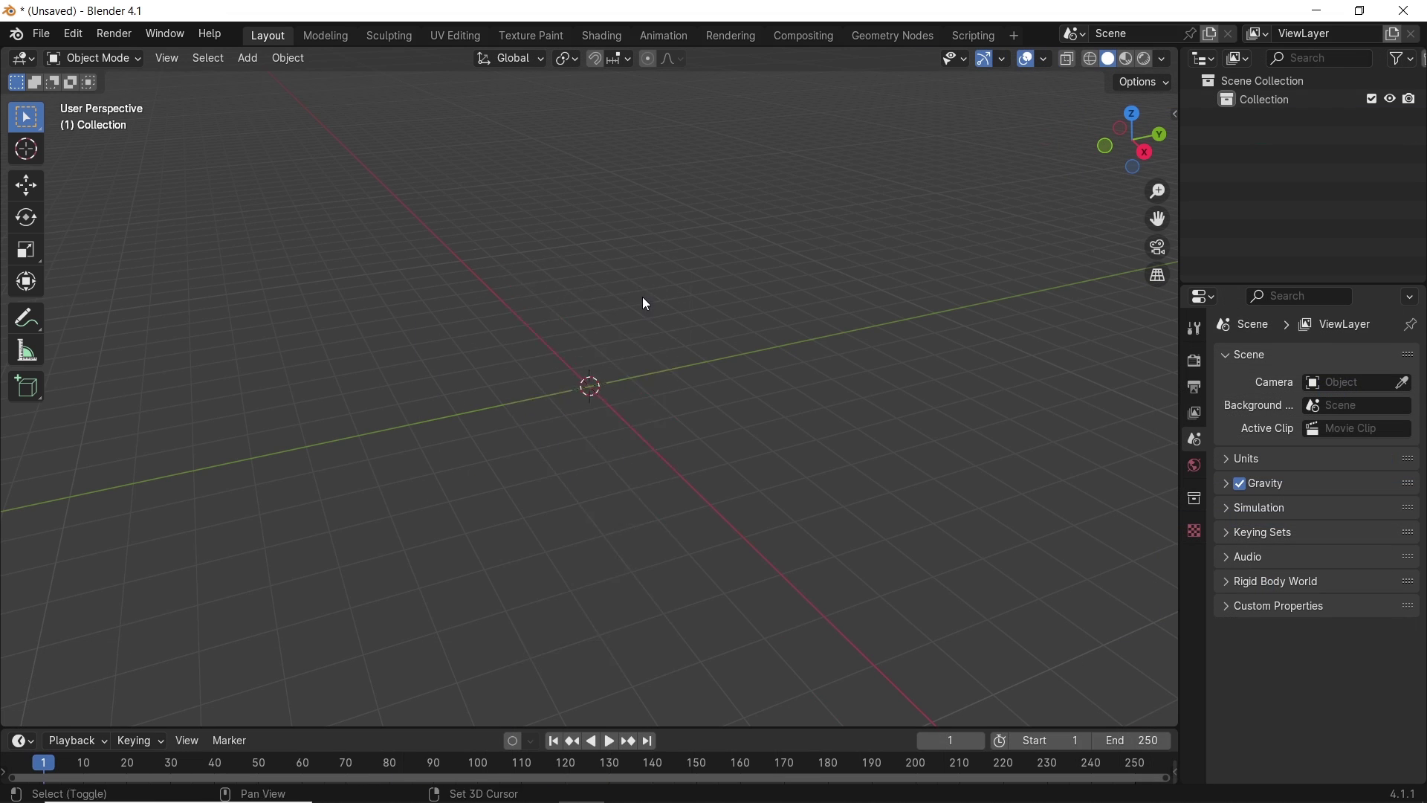
{"action": "key", "text": "shift+a"}
Add a cylinder and delete its top face to leave an open tube
{"action": "mouse_move", "coordinate": [643, 321]}
{"action": "left_click", "coordinate": [732, 413]}
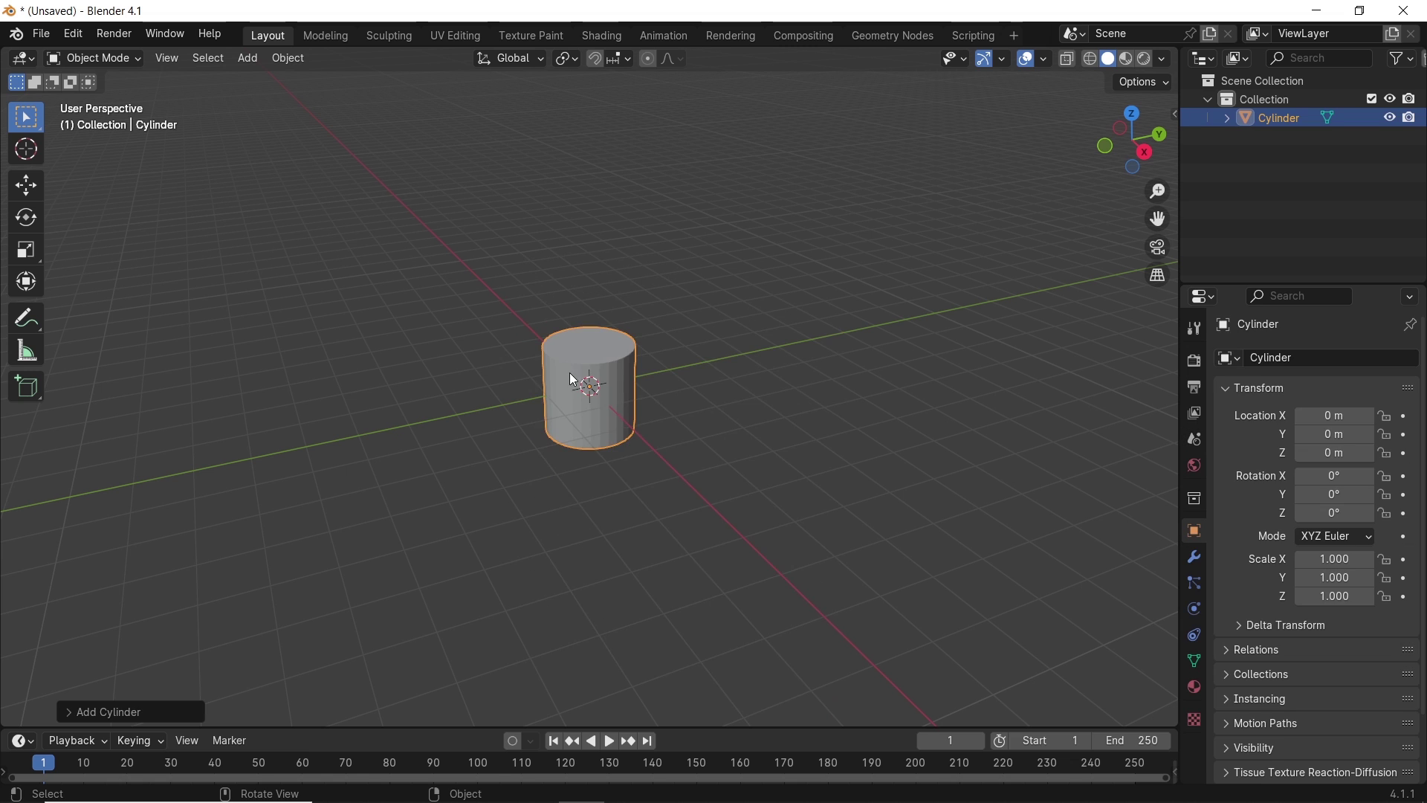
{"action": "key", "text": "Tab"}
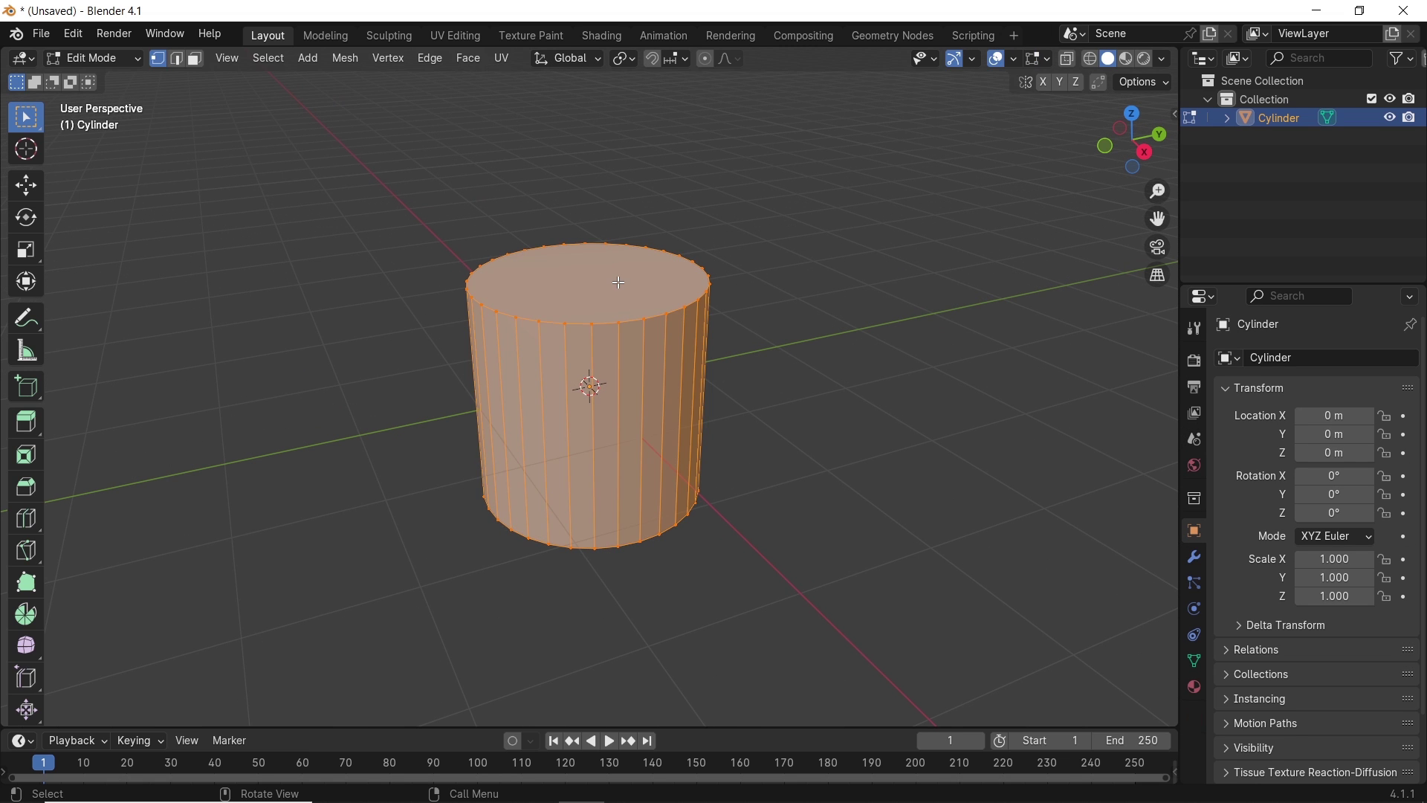
{"action": "left_click", "coordinate": [620, 282]}
{"action": "middle_click_drag", "start_coordinate": [619, 283], "coordinate": [669, 380]}
{"action": "key", "text": "x"}
{"action": "left_click", "coordinate": [720, 419]}
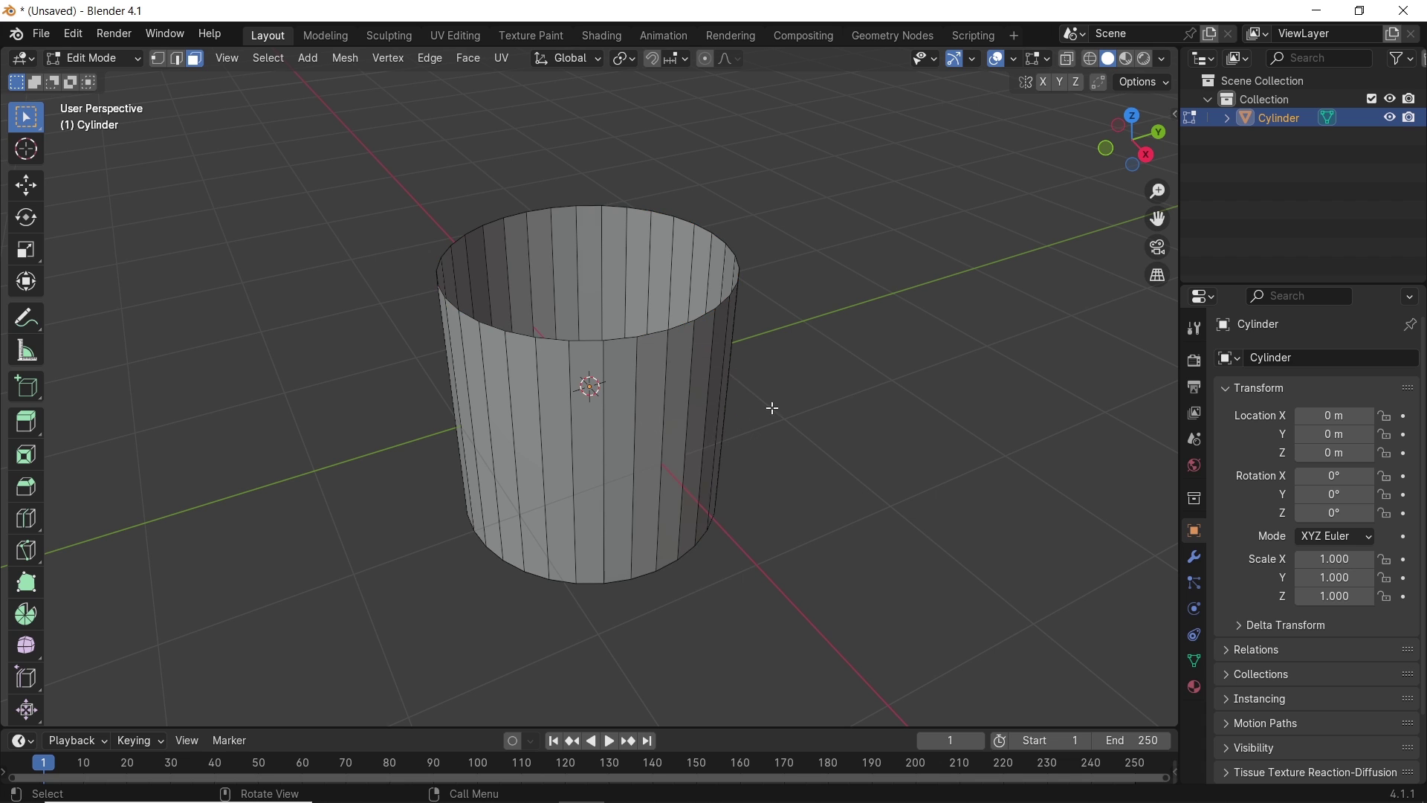
Add eight loop cuts around the cylinder
{"action": "key", "text": "ctrl+r"}
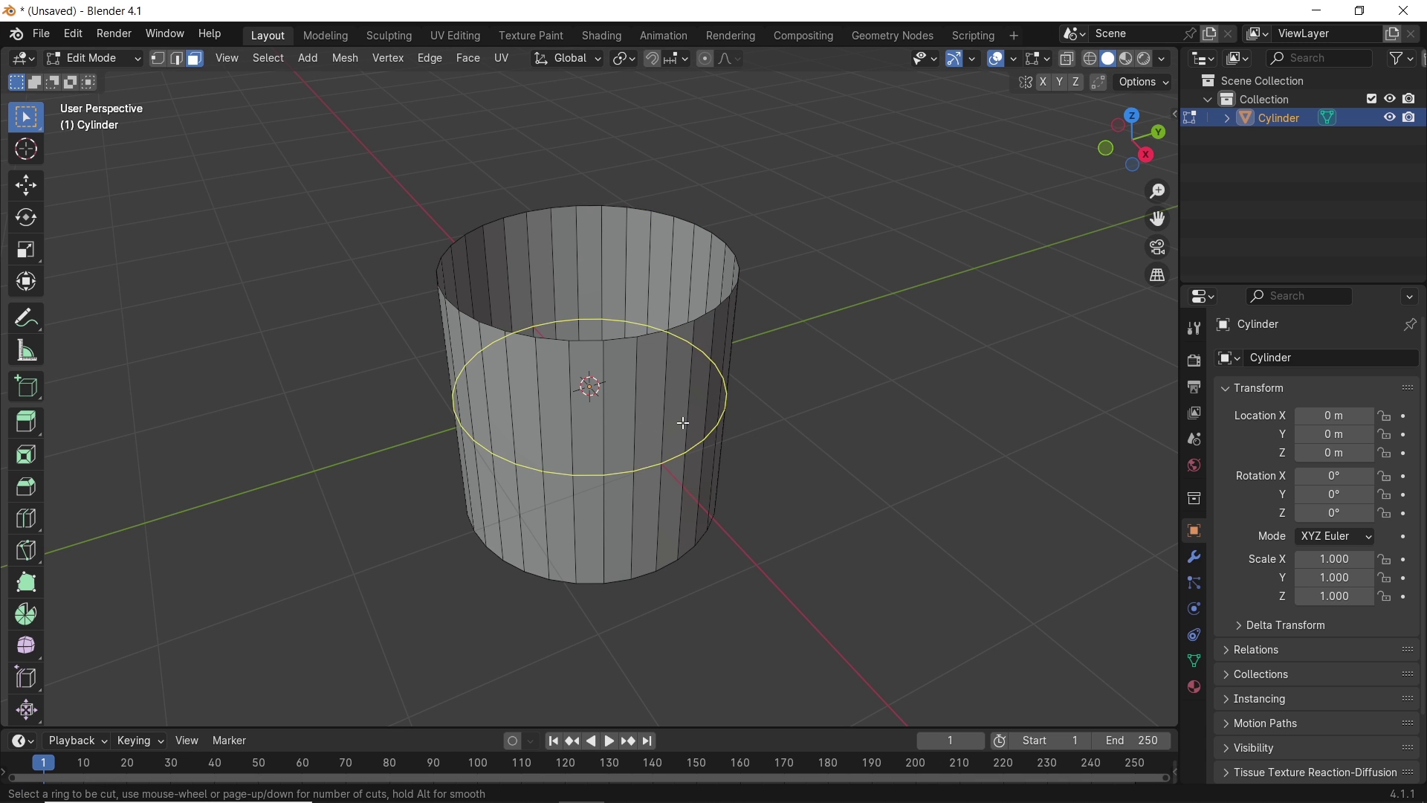
{"action": "scroll", "coordinate": [680, 423], "scroll_direction": "up", "scroll_amount": 7}
{"action": "left_click", "coordinate": [684, 423]}
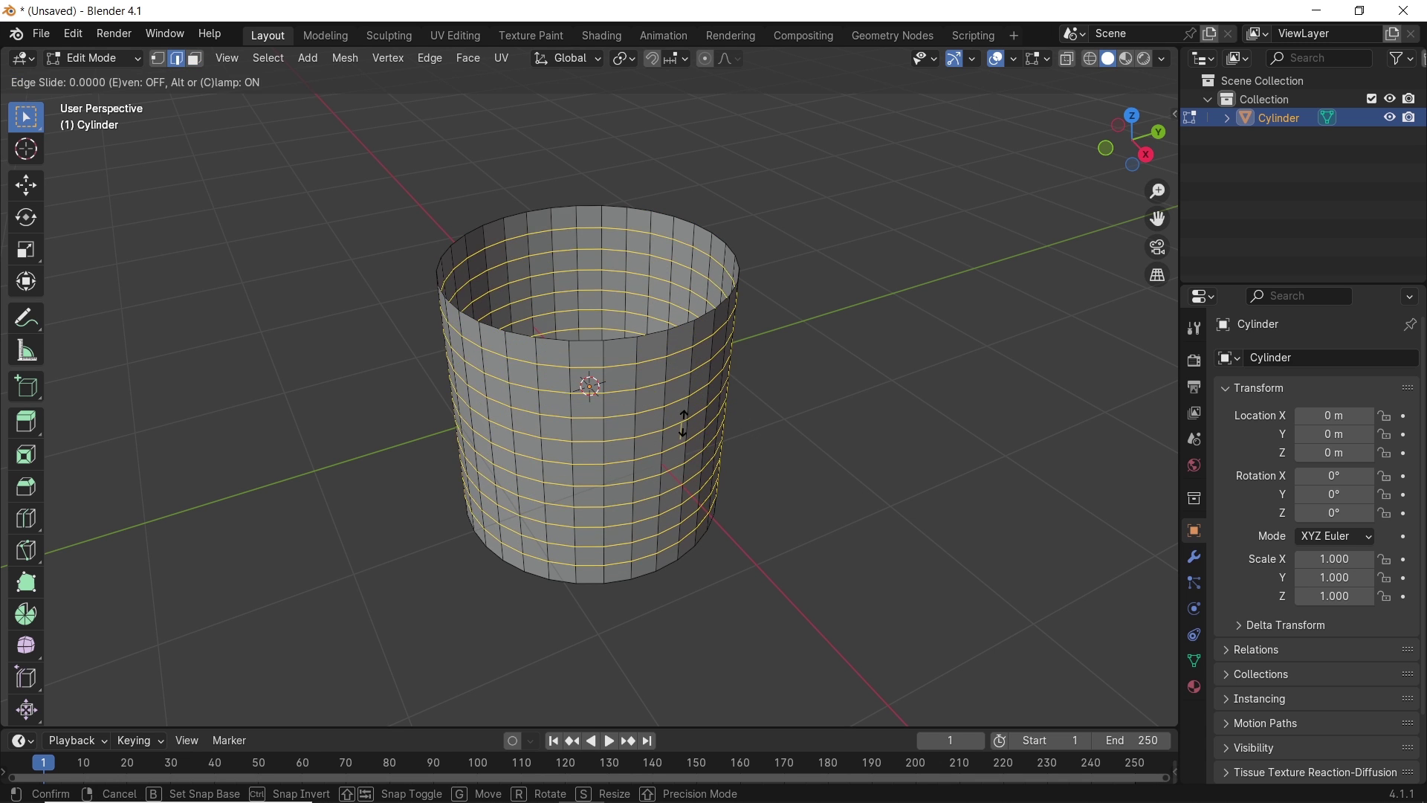
{"action": "left_click", "coordinate": [699, 424]}
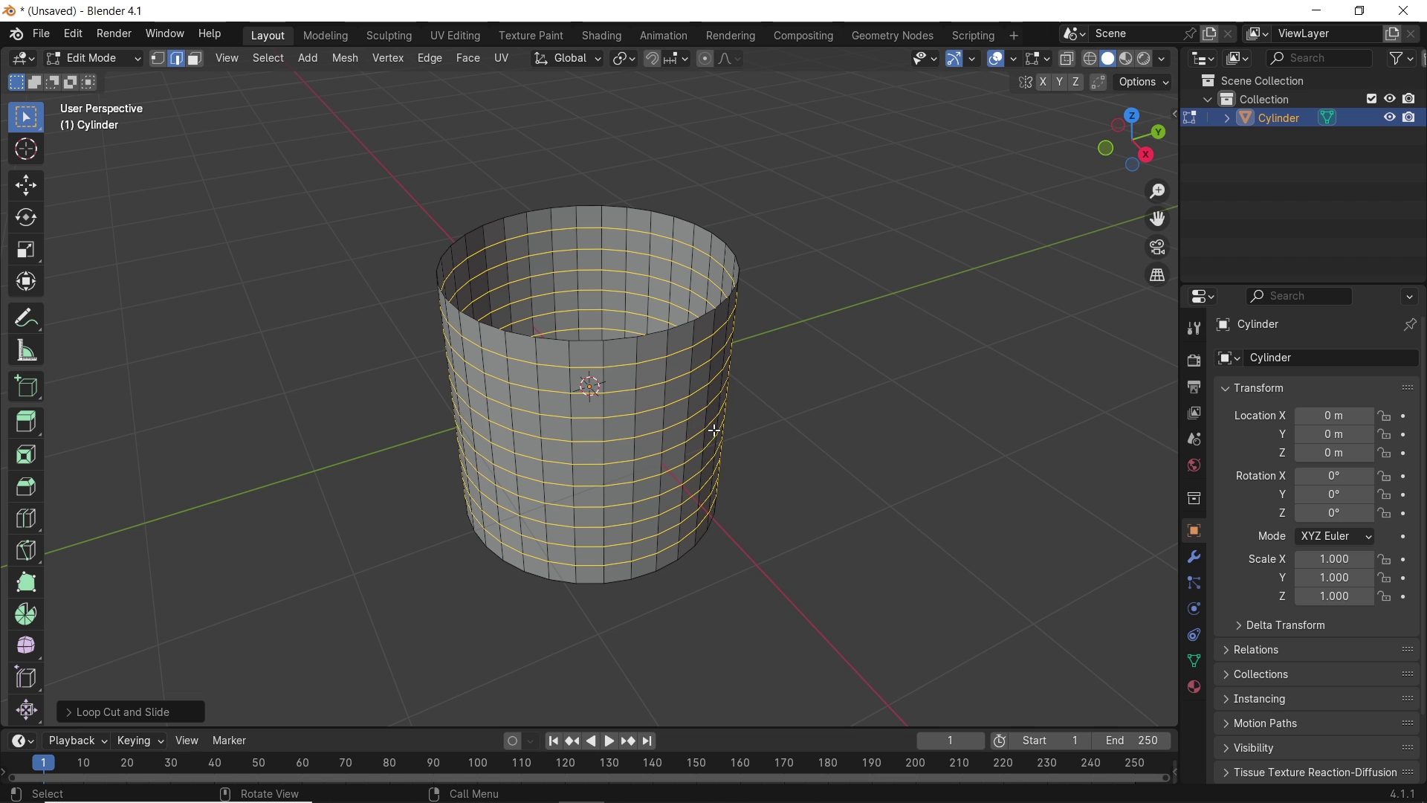
Poke all faces, then convert Tris to Quads for a diagonal criss-cross pattern
{"action": "key", "text": "3"}
{"action": "key", "text": "a"}
{"action": "right_click", "coordinate": [651, 385]}
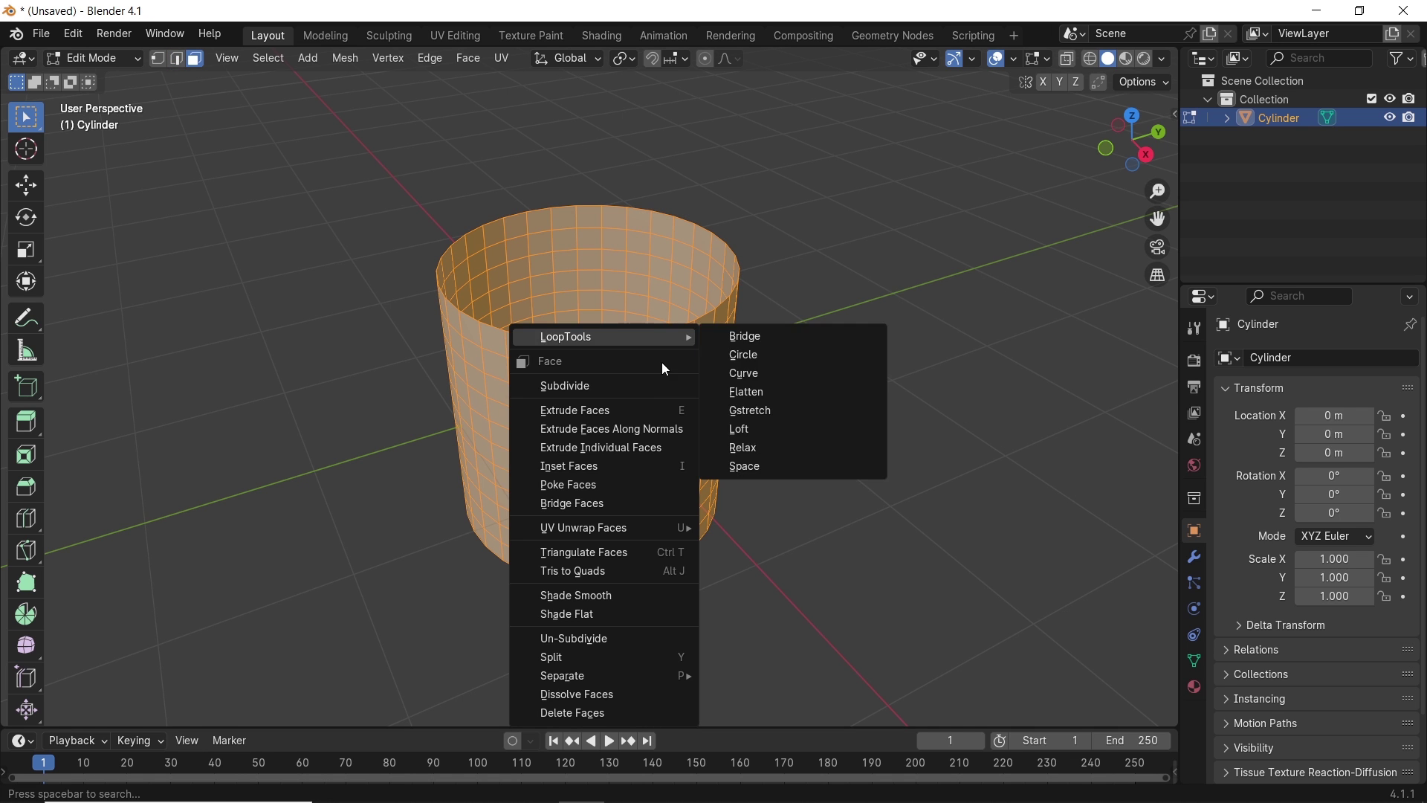
{"action": "left_click", "coordinate": [641, 484]}
{"action": "right_click", "coordinate": [688, 373]}
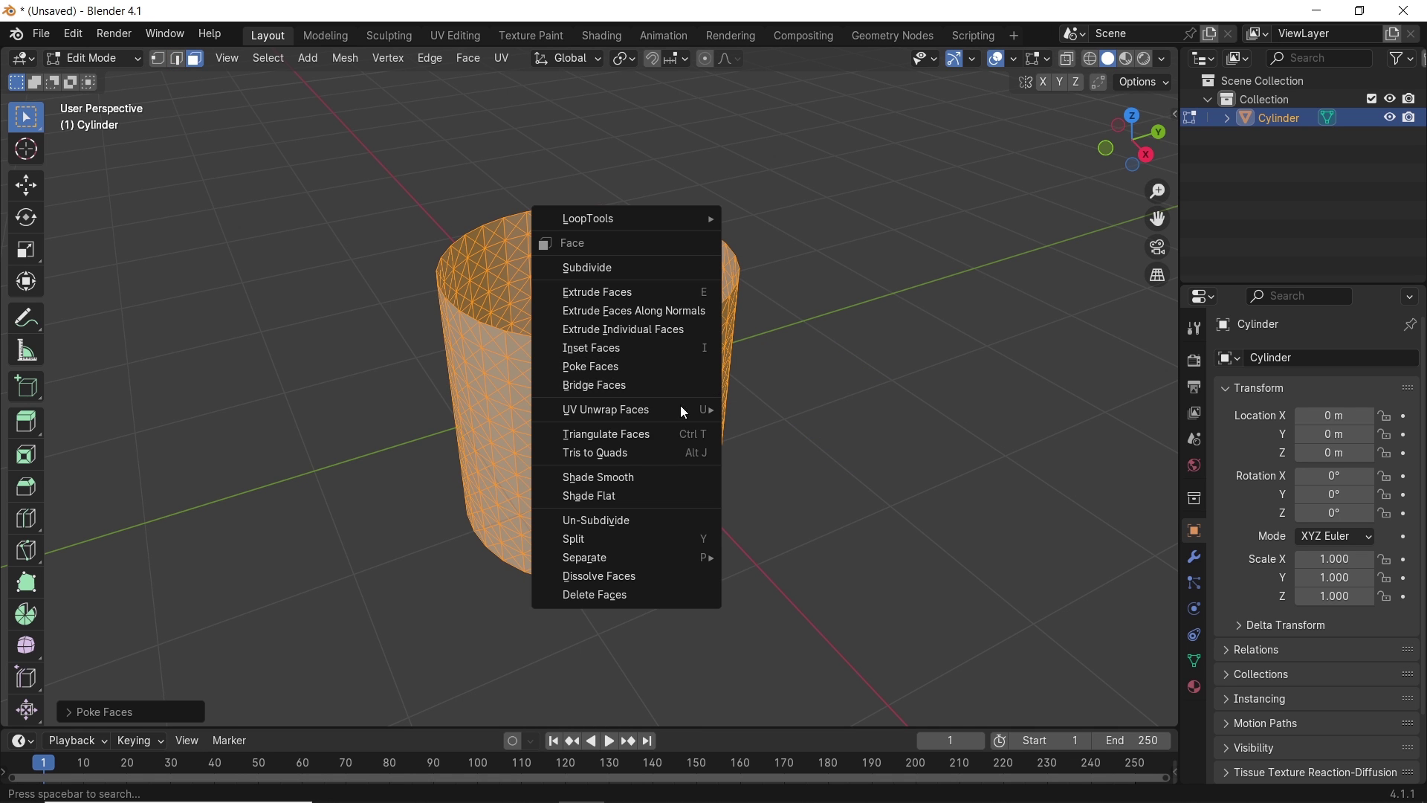
{"action": "left_click", "coordinate": [654, 452]}
{"action": "middle_click_drag", "start_coordinate": [654, 453], "coordinate": [710, 352]}
{"action": "scroll", "coordinate": [707, 350], "scroll_direction": "up", "scroll_amount": 2}
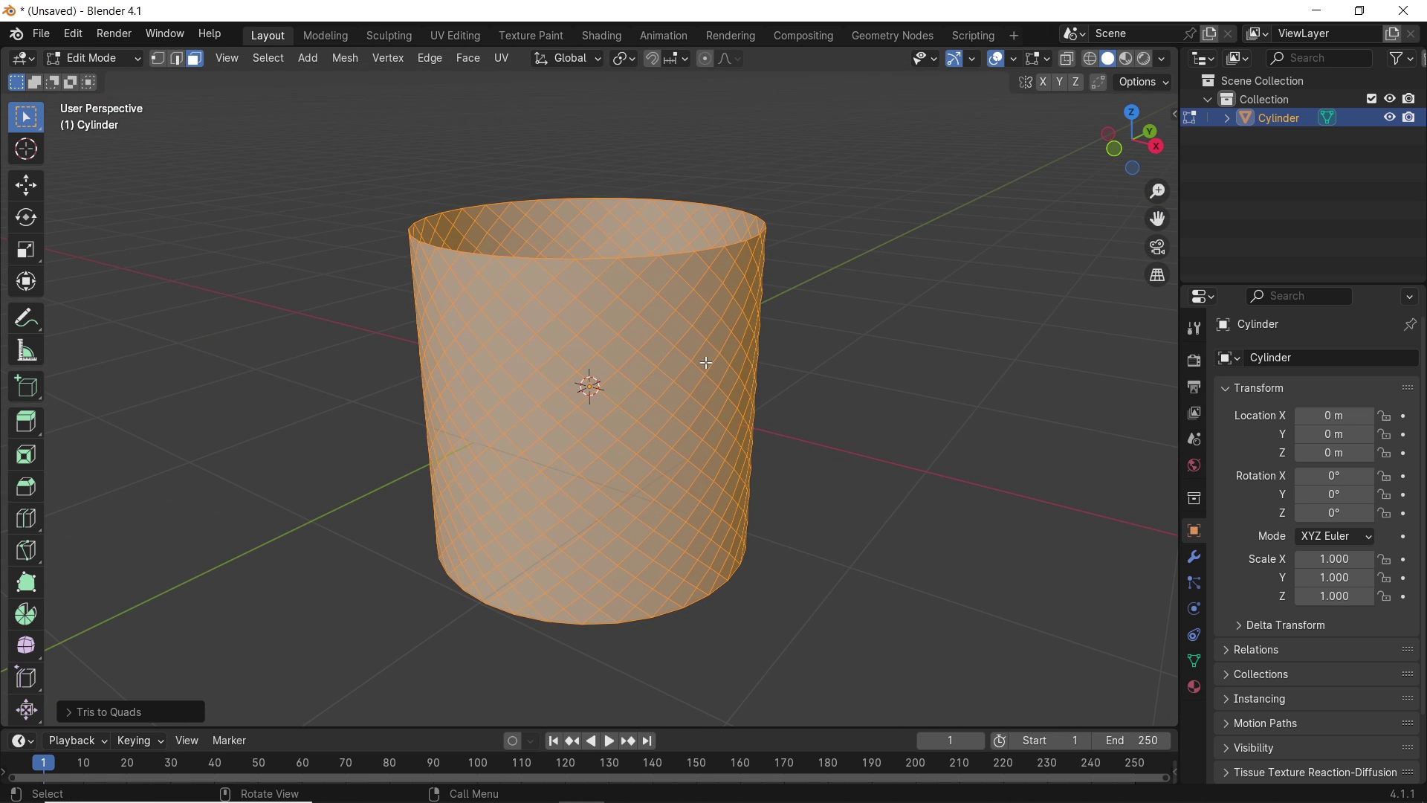
{"action": "key", "text": "Tab"}
{"action": "key", "text": "shift+a"}
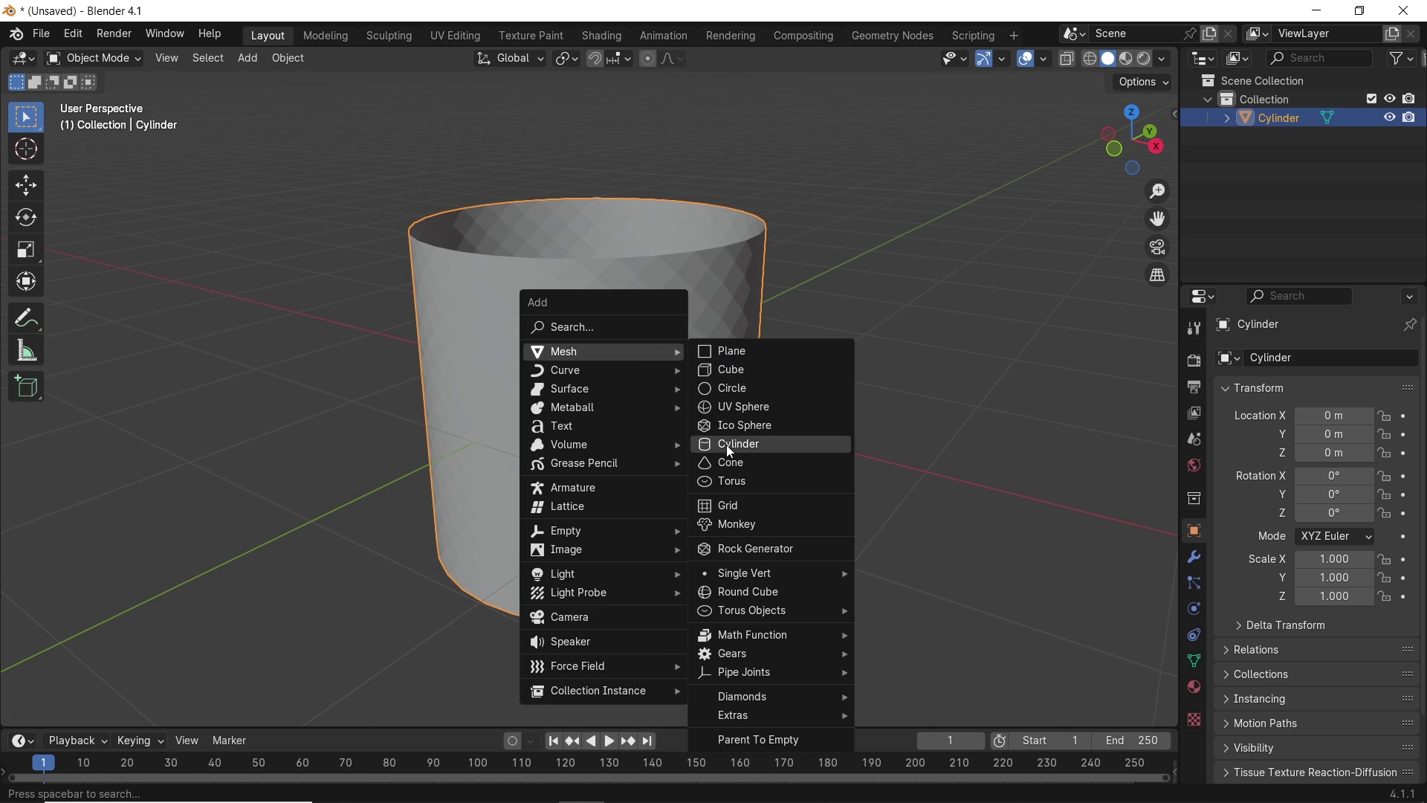
Add a lattice scaled to 2.130 with resolution W set to 4
{"action": "left_click", "coordinate": [617, 506]}
{"action": "key", "text": "s"}
{"action": "left_click", "coordinate": [906, 432]}
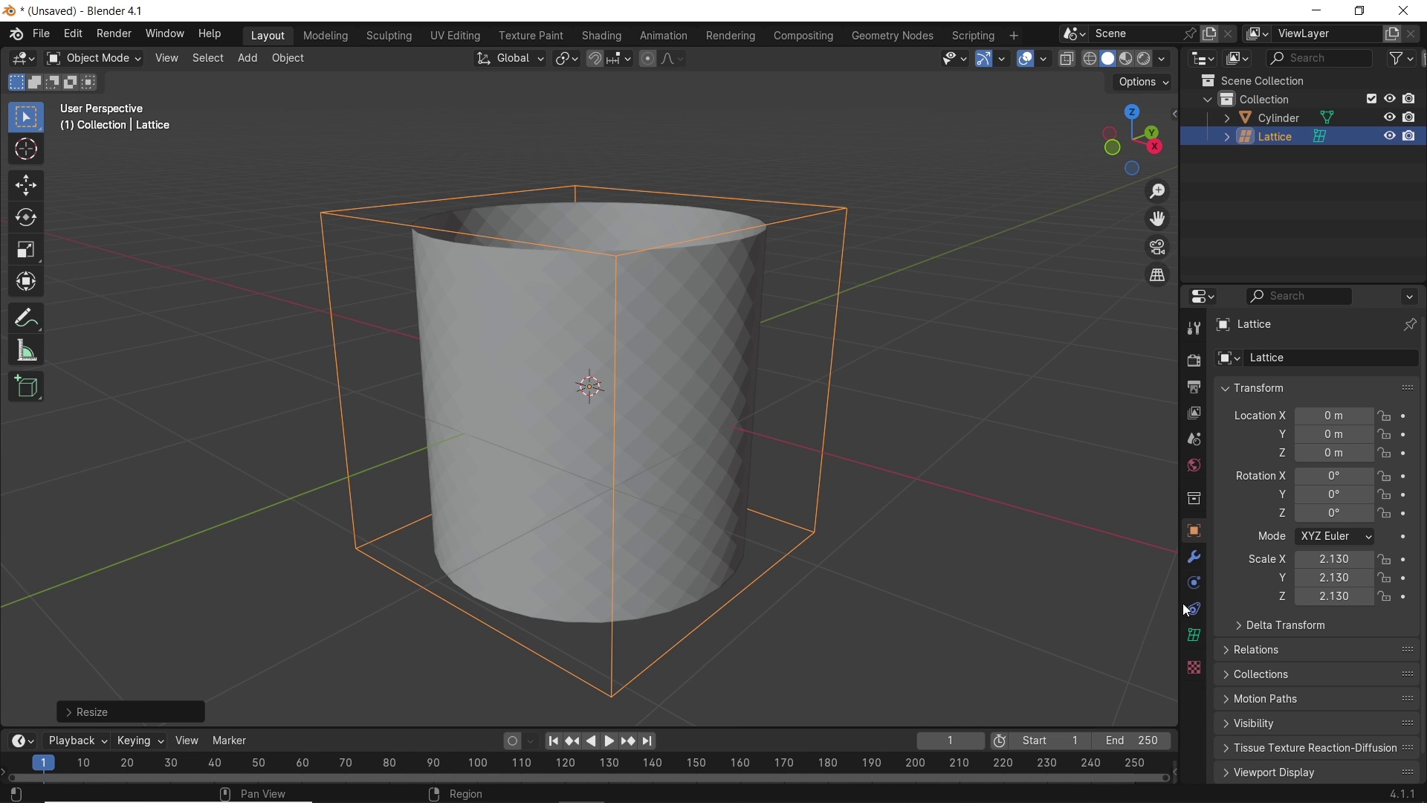
{"action": "left_click", "coordinate": [1195, 635]}
{"action": "left_click", "coordinate": [1387, 454]}
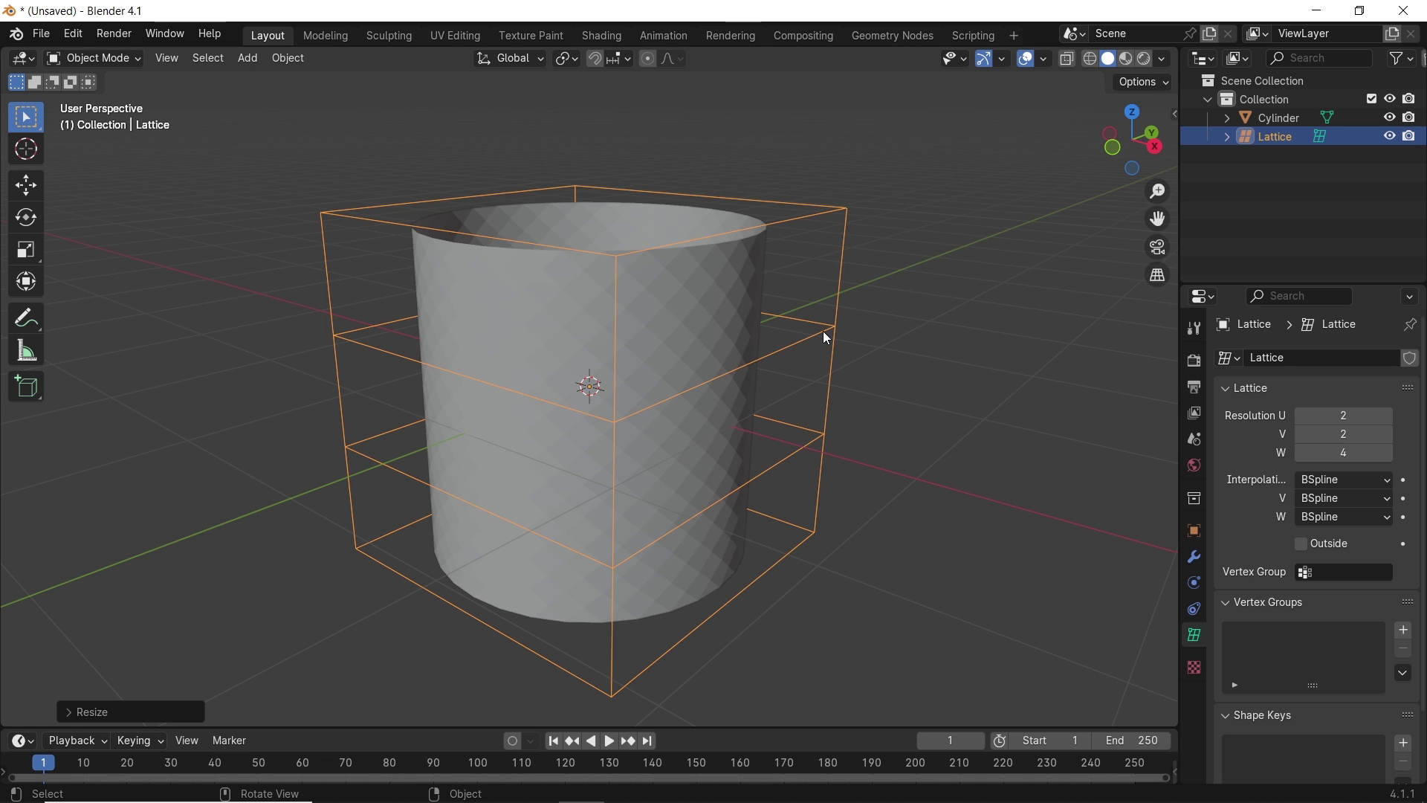
In front view, scale the lattice's middle points along Z
{"action": "key", "text": "Tab"}
{"action": "key", "text": "KP_1"}
{"action": "left_click_drag", "start_coordinate": [341, 310], "coordinate": [815, 462]}
{"action": "key", "text": "s"}
{"action": "key", "text": "z"}
{"action": "left_click", "coordinate": [756, 406]}
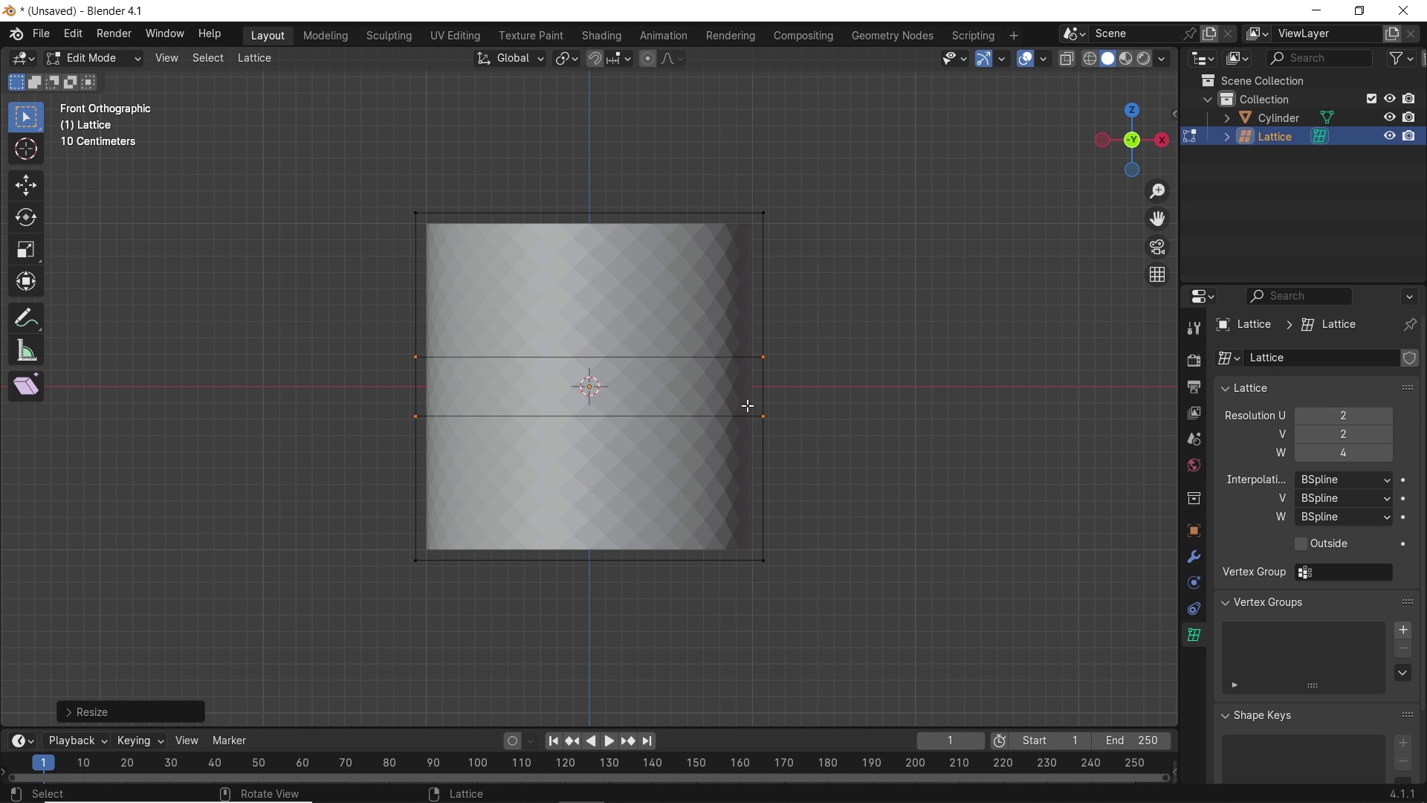
{"action": "middle_click_drag", "start_coordinate": [745, 405], "coordinate": [804, 341]}
{"action": "key", "text": "Tab"}
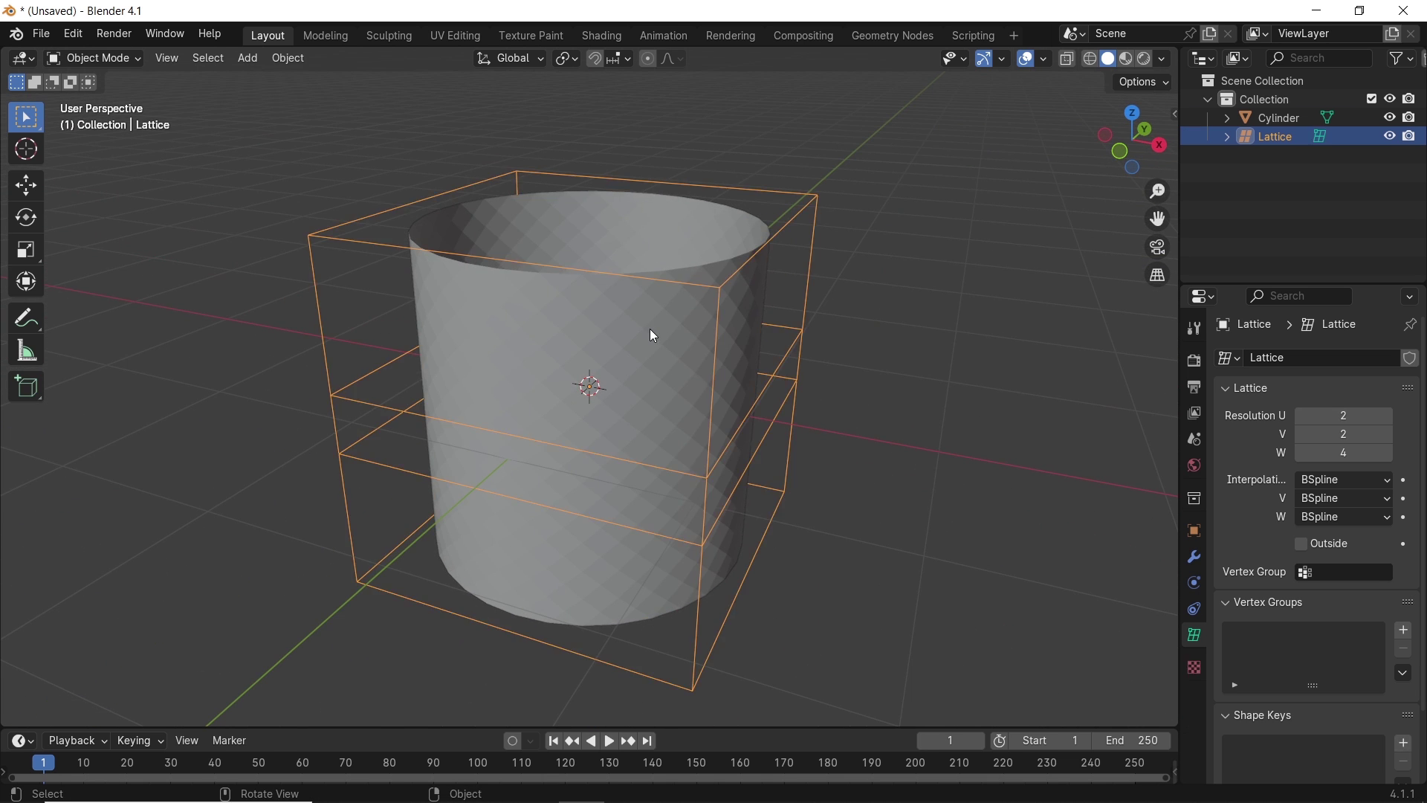
Give the cylinder a Lattice modifier targeting the lattice object
{"action": "left_click", "coordinate": [650, 330]}
{"action": "left_click", "coordinate": [1194, 561]}
{"action": "left_click", "coordinate": [1278, 366]}
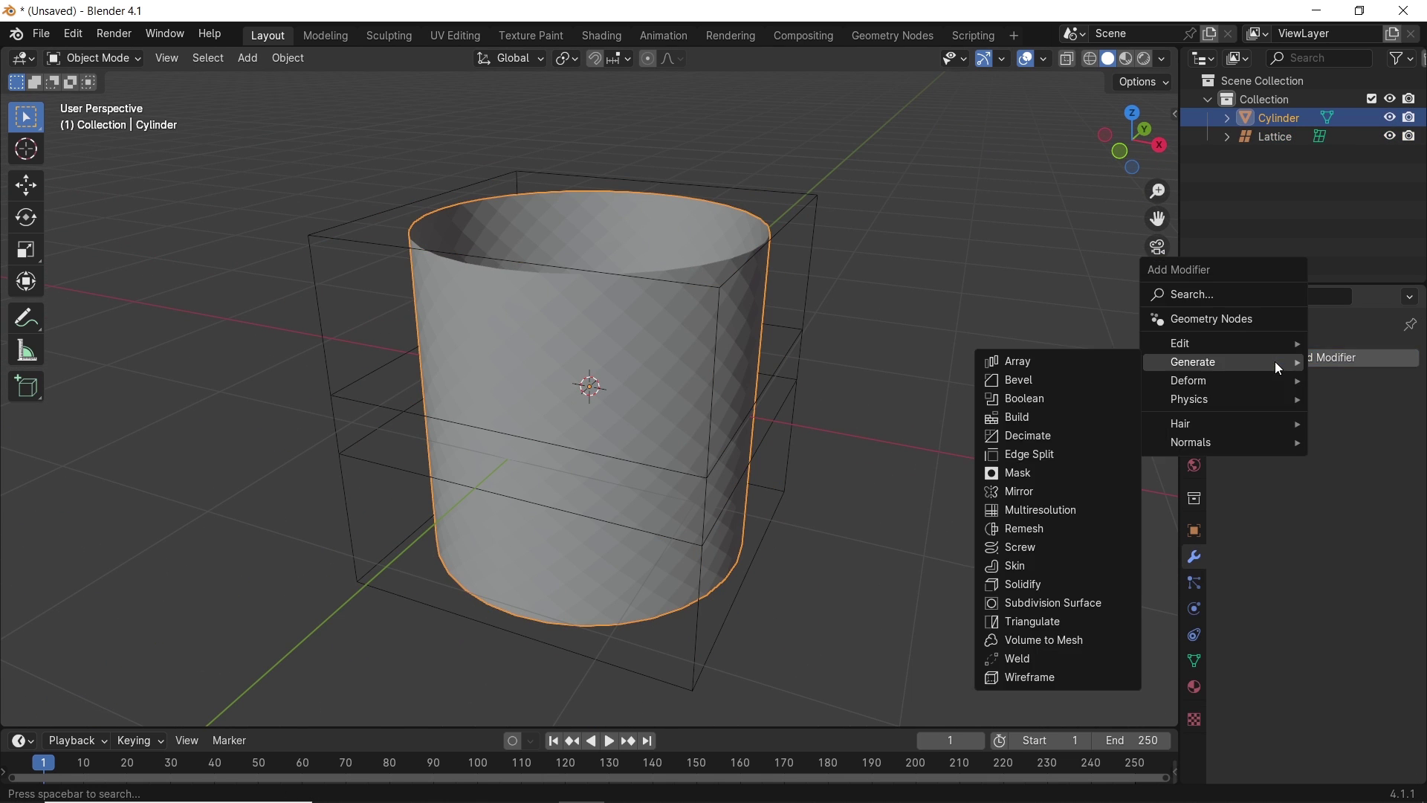
{"action": "mouse_move", "coordinate": [1266, 382]}
{"action": "left_click", "coordinate": [1063, 493]}
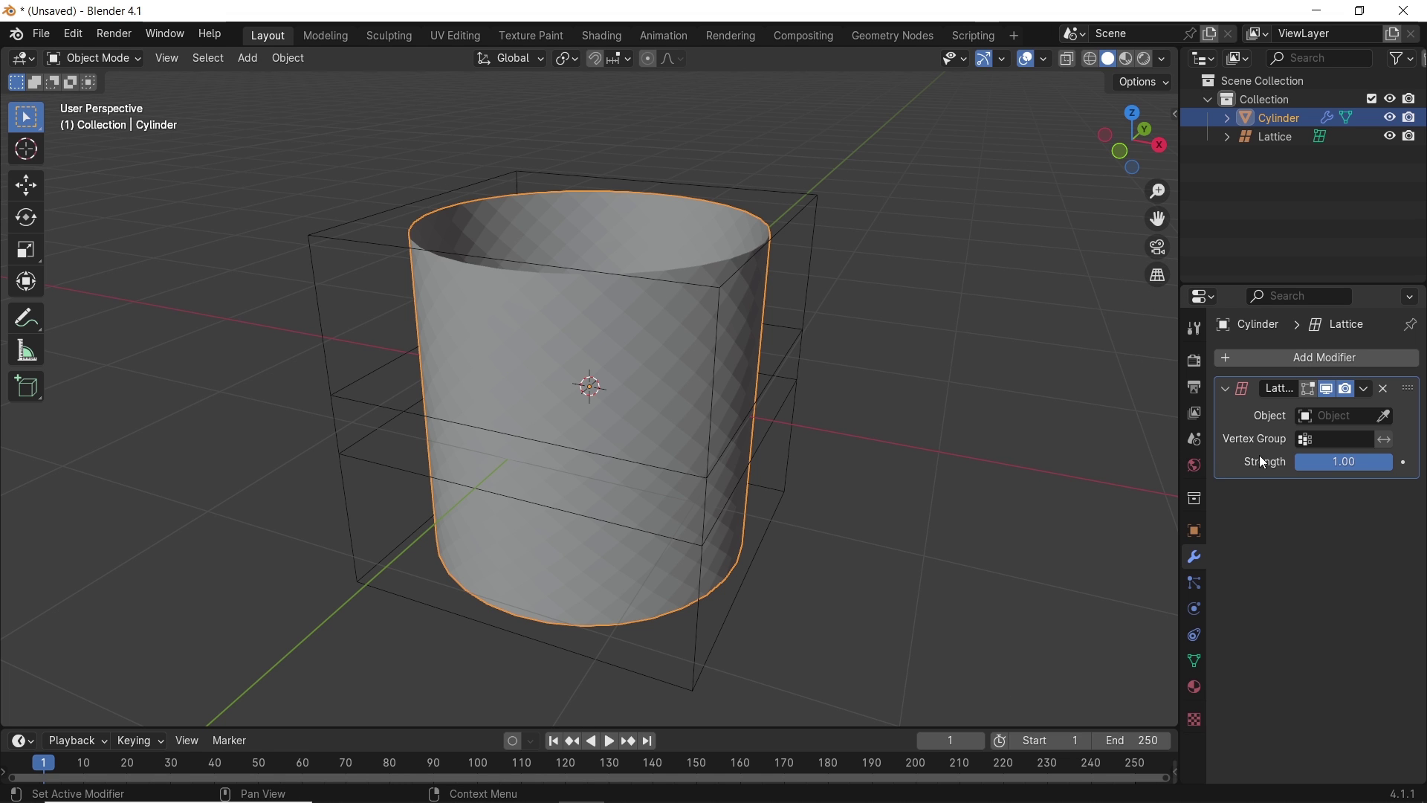
{"action": "left_click", "coordinate": [1292, 139]}
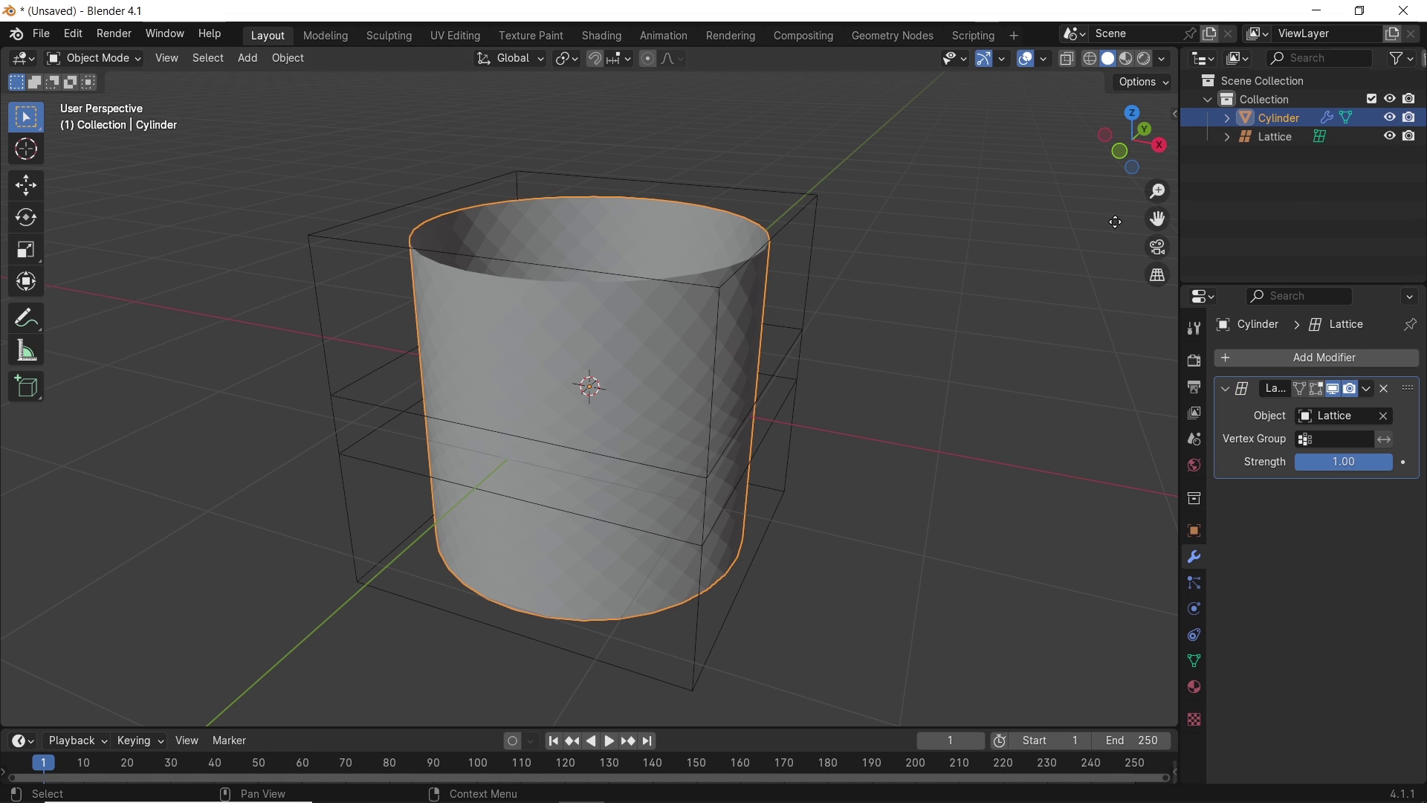
{"action": "left_click", "coordinate": [810, 223]}
{"action": "key", "text": "Tab"}
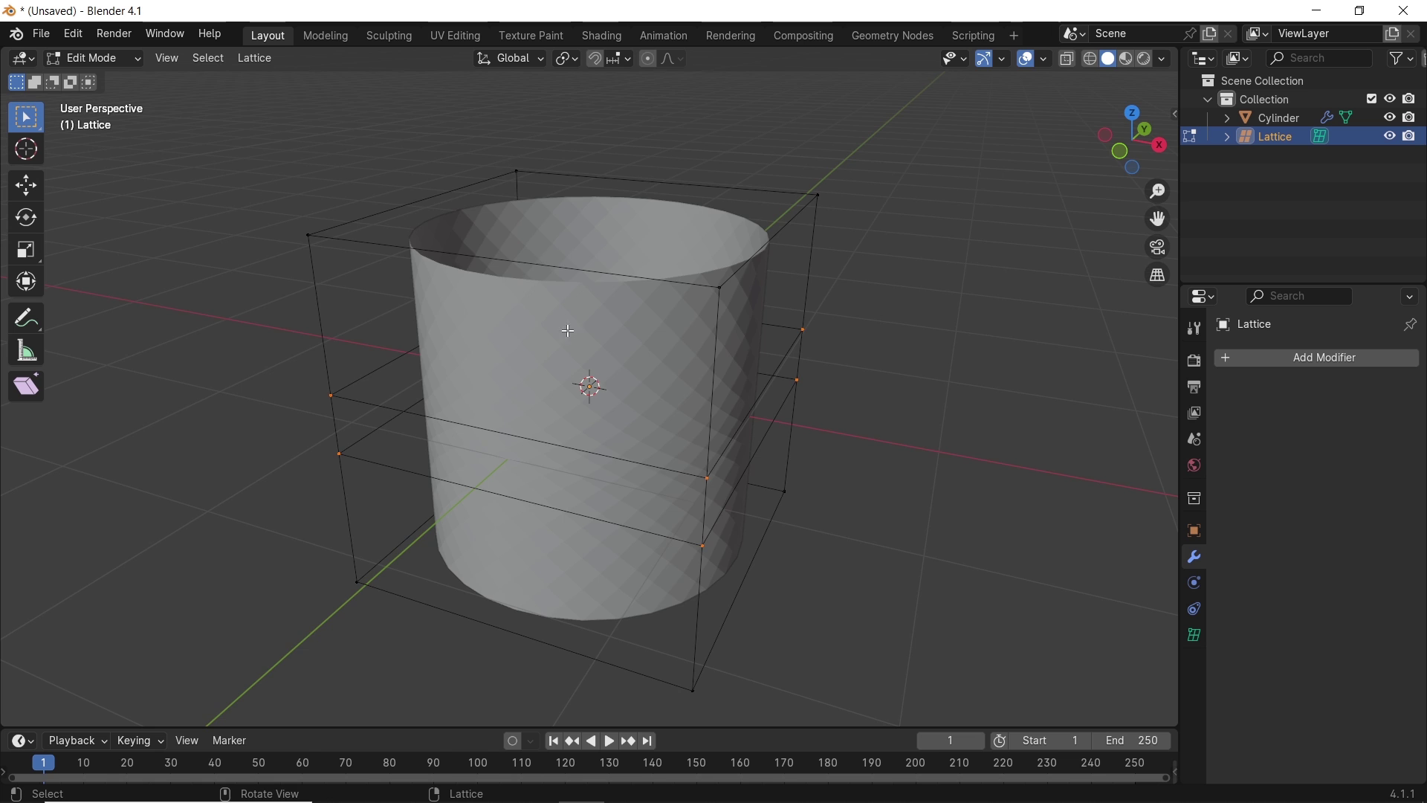
Scale the lattice points twice, excluding Z, to pinch the cylinder into an hourglass
{"action": "middle_click_drag", "start_coordinate": [574, 328], "coordinate": [759, 376]}
{"action": "key", "text": "s"}
{"action": "key", "text": "shift+z"}
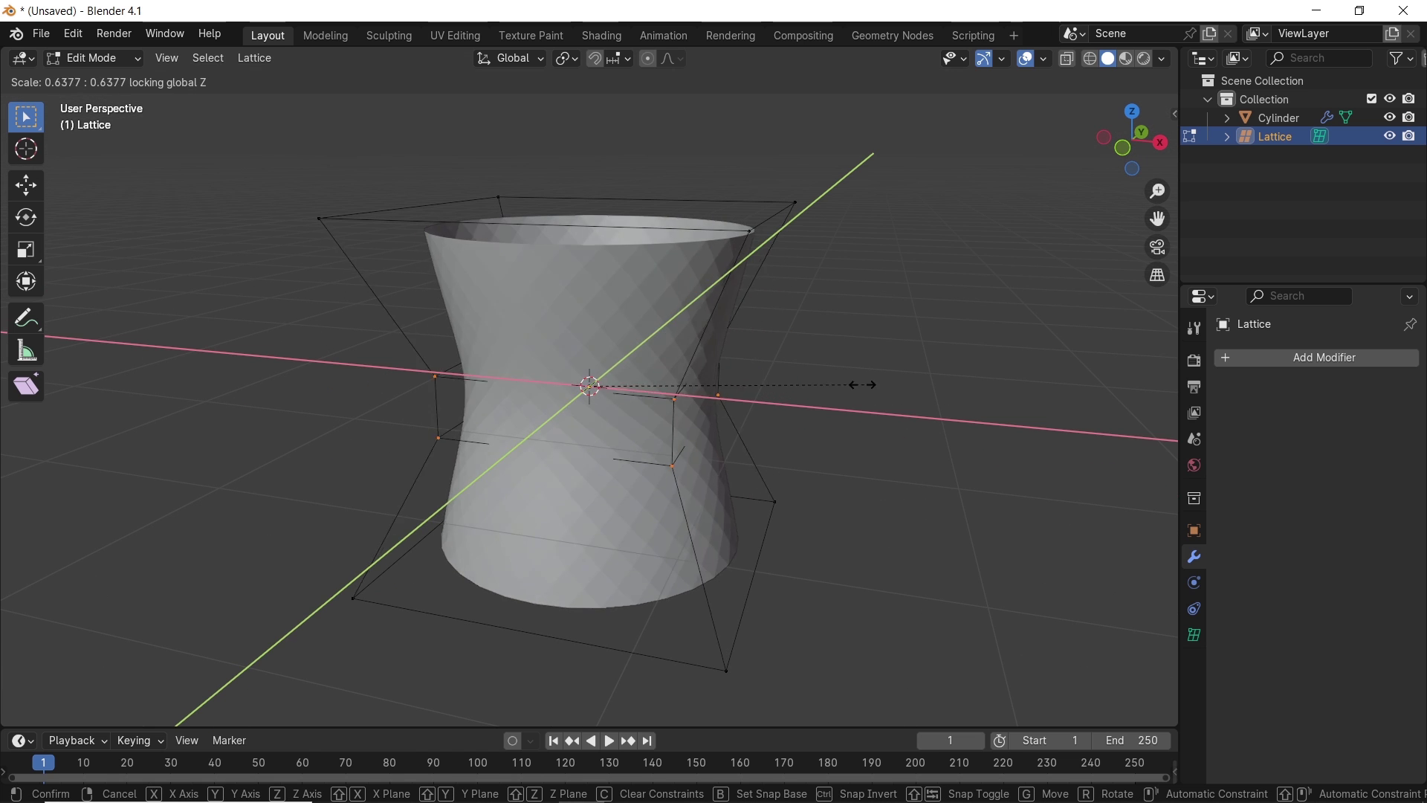
{"action": "left_click", "coordinate": [646, 351]}
{"action": "key", "text": "KP_7"}
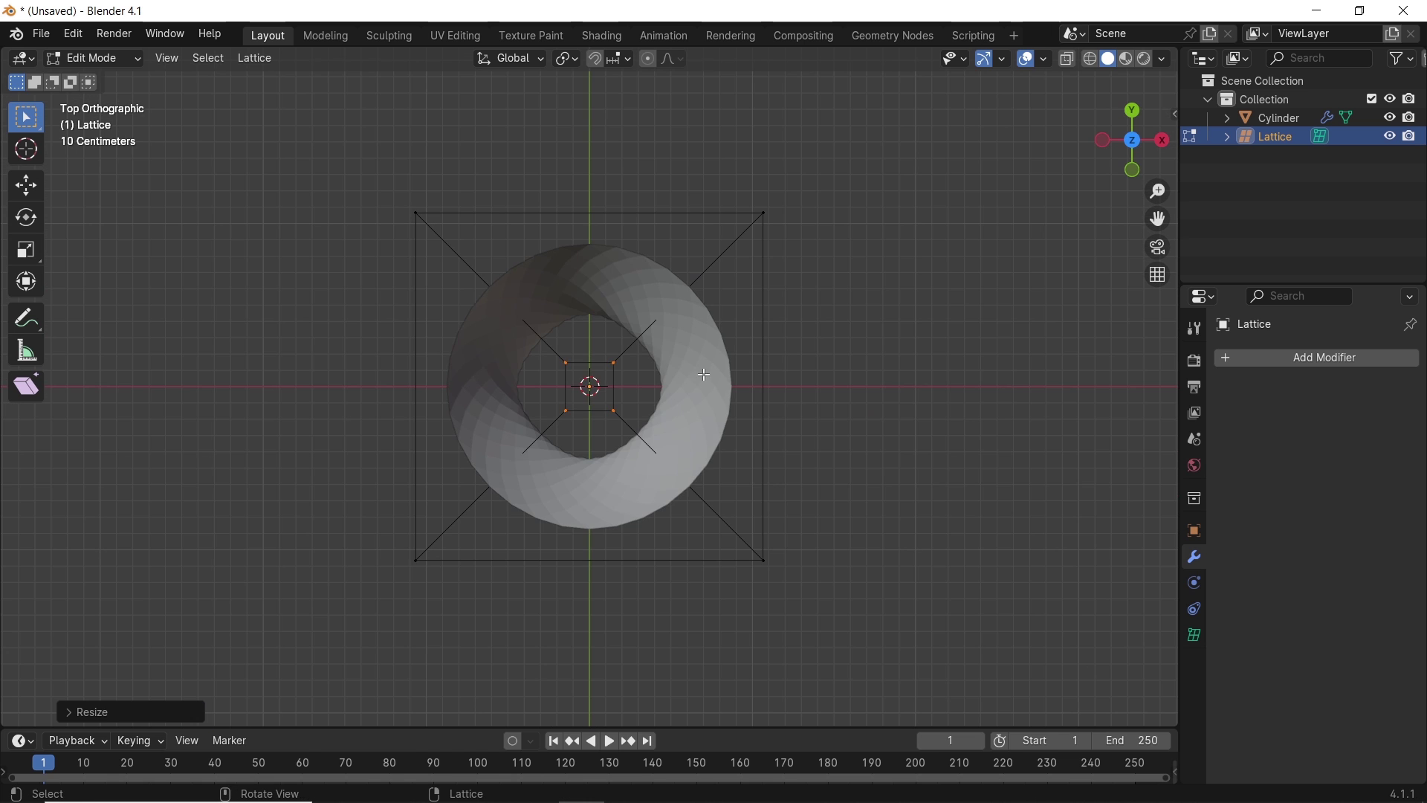
{"action": "key", "text": "s"}
{"action": "key", "text": "shift+z"}
{"action": "left_click", "coordinate": [762, 384]}
{"action": "middle_click_drag", "start_coordinate": [762, 384], "coordinate": [468, 236]}
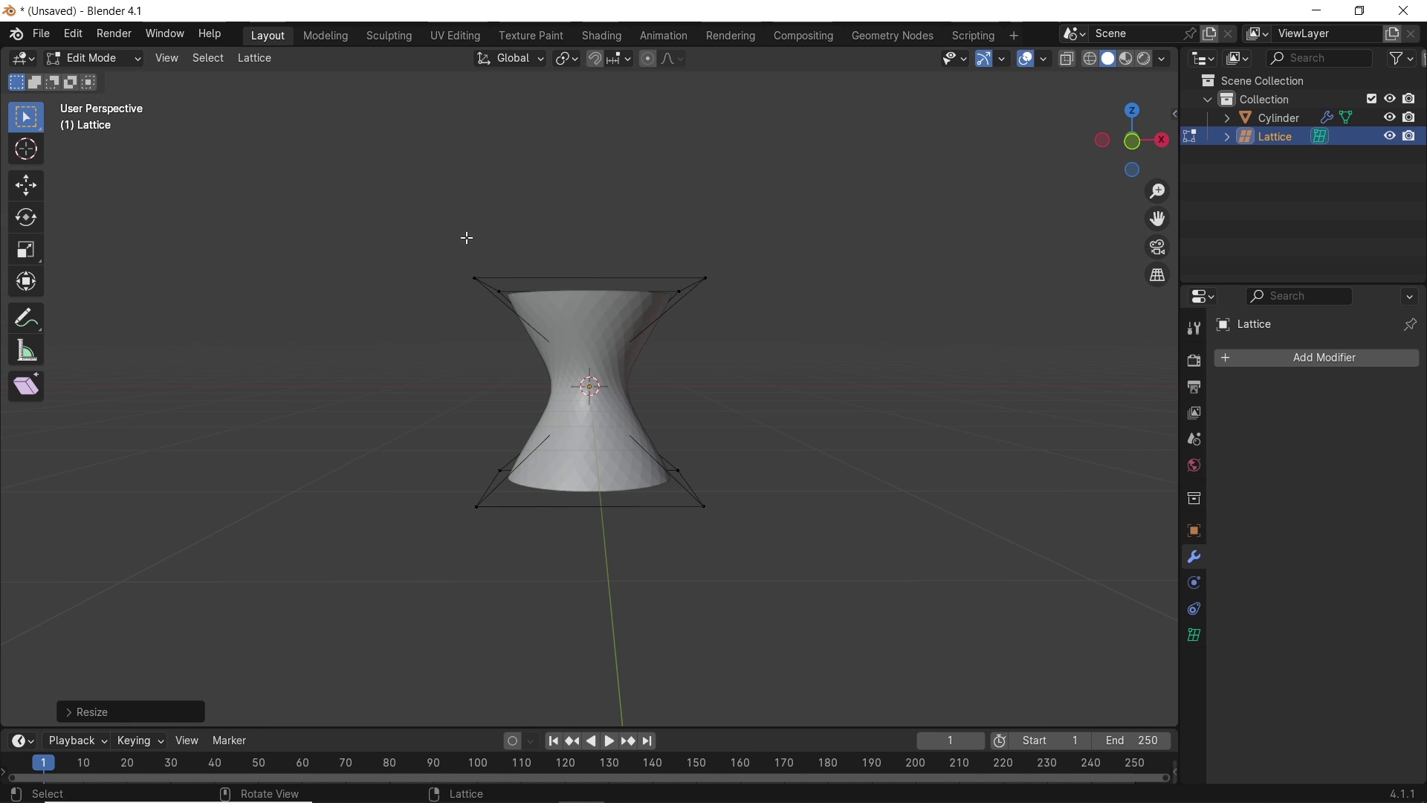
In front view, scale the lattice points along Z to stretch the hourglass taller
{"action": "key", "text": "KP_1"}
{"action": "key", "text": "s"}
{"action": "key", "text": "z"}
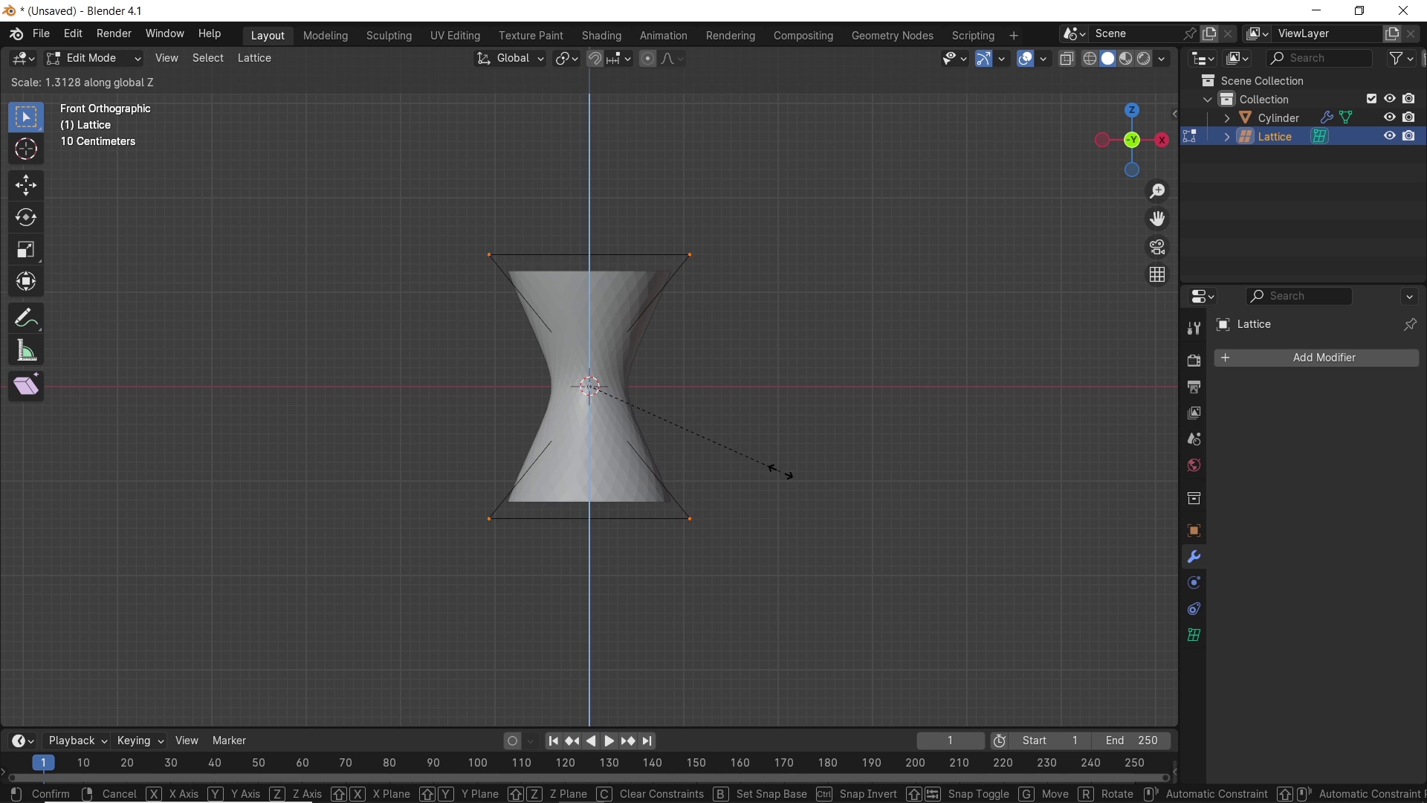
{"action": "key", "text": "shift+z"}
{"action": "left_click", "coordinate": [967, 497]}
{"action": "middle_click_drag", "start_coordinate": [966, 496], "coordinate": [783, 328]}
Box-select the lattice together with the cylinder in front view
{"action": "key", "text": "Tab"}
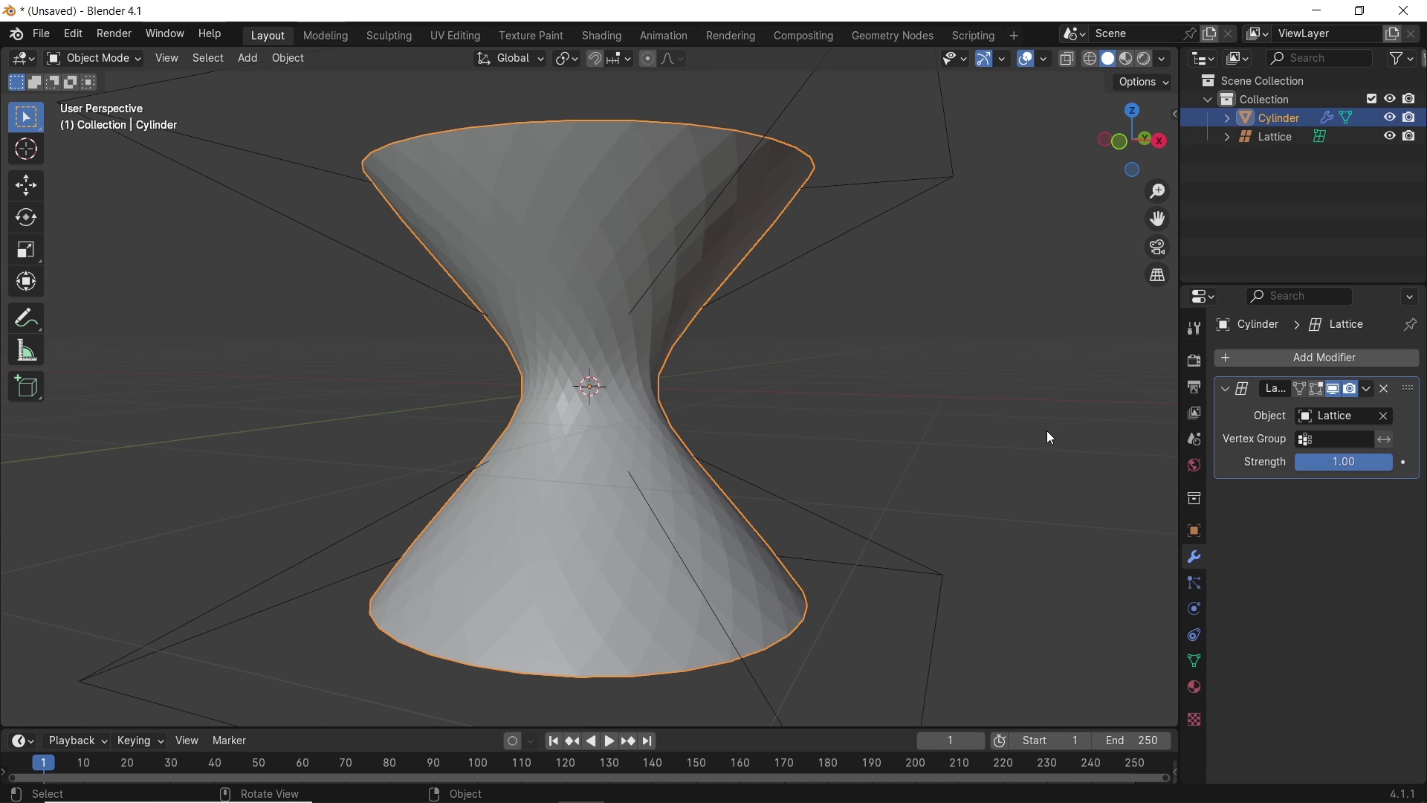
{"action": "left_click_drag", "start_coordinate": [908, 255], "coordinate": [659, 350]}
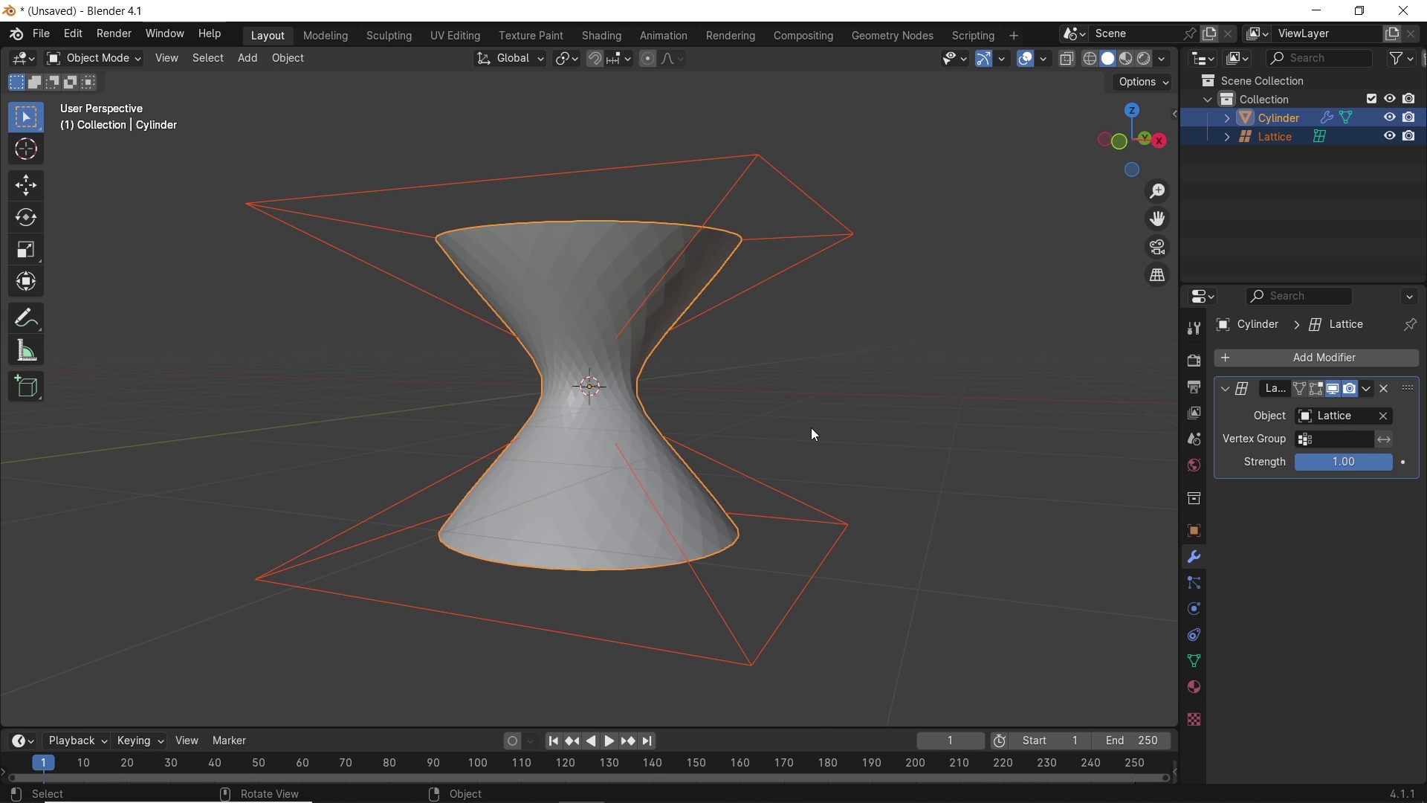
{"action": "key", "text": "KP_1"}
Lift the cylinder and lattice upward along the Z axis
{"action": "key", "text": "g"}
{"action": "key", "text": "z"}
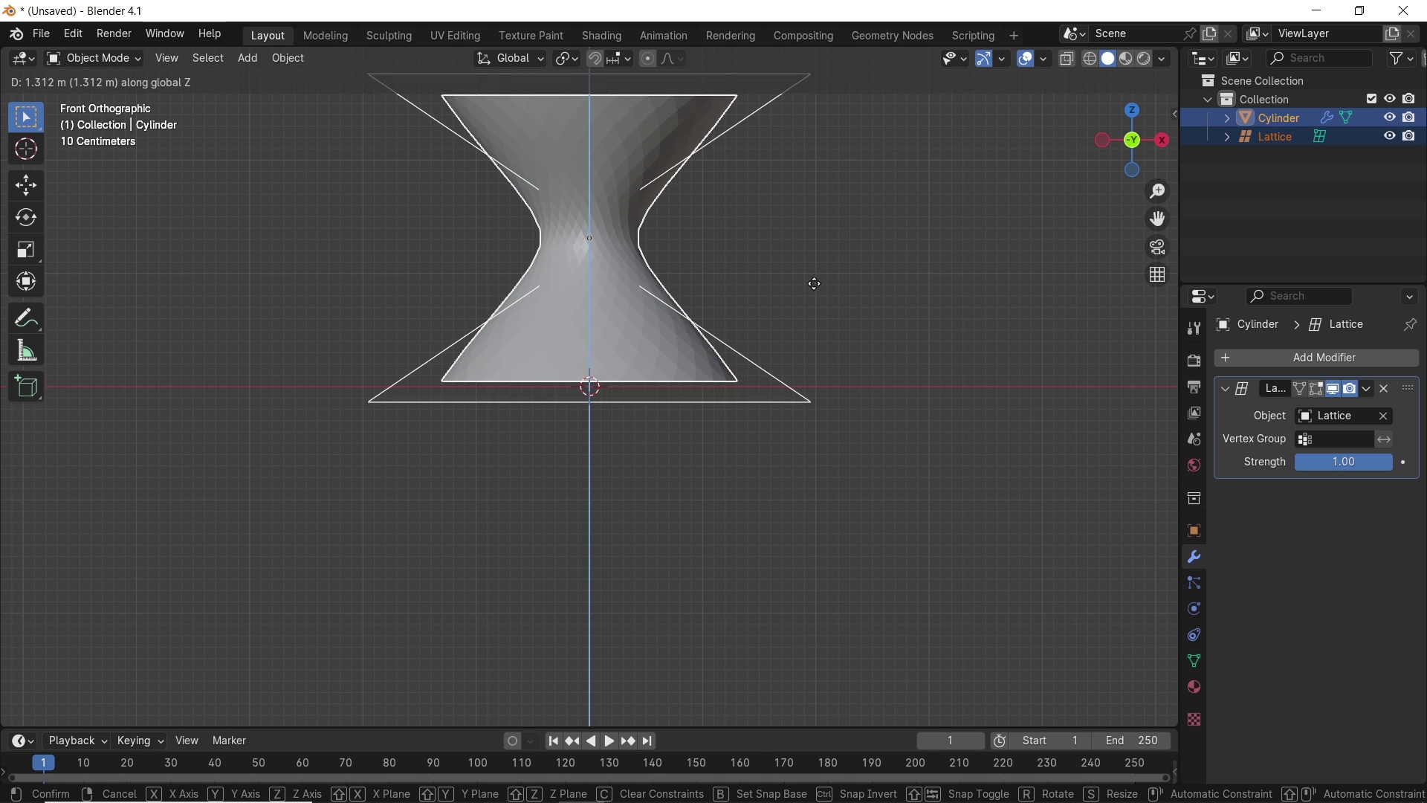
{"action": "left_click", "coordinate": [812, 315]}
{"action": "middle_click_drag", "start_coordinate": [814, 320], "coordinate": [729, 260]}
Give the cylinder a Wireframe modifier with Boundary, Offset 1.0 and Thickness 0.0232
{"action": "key", "text": "alt+a"}
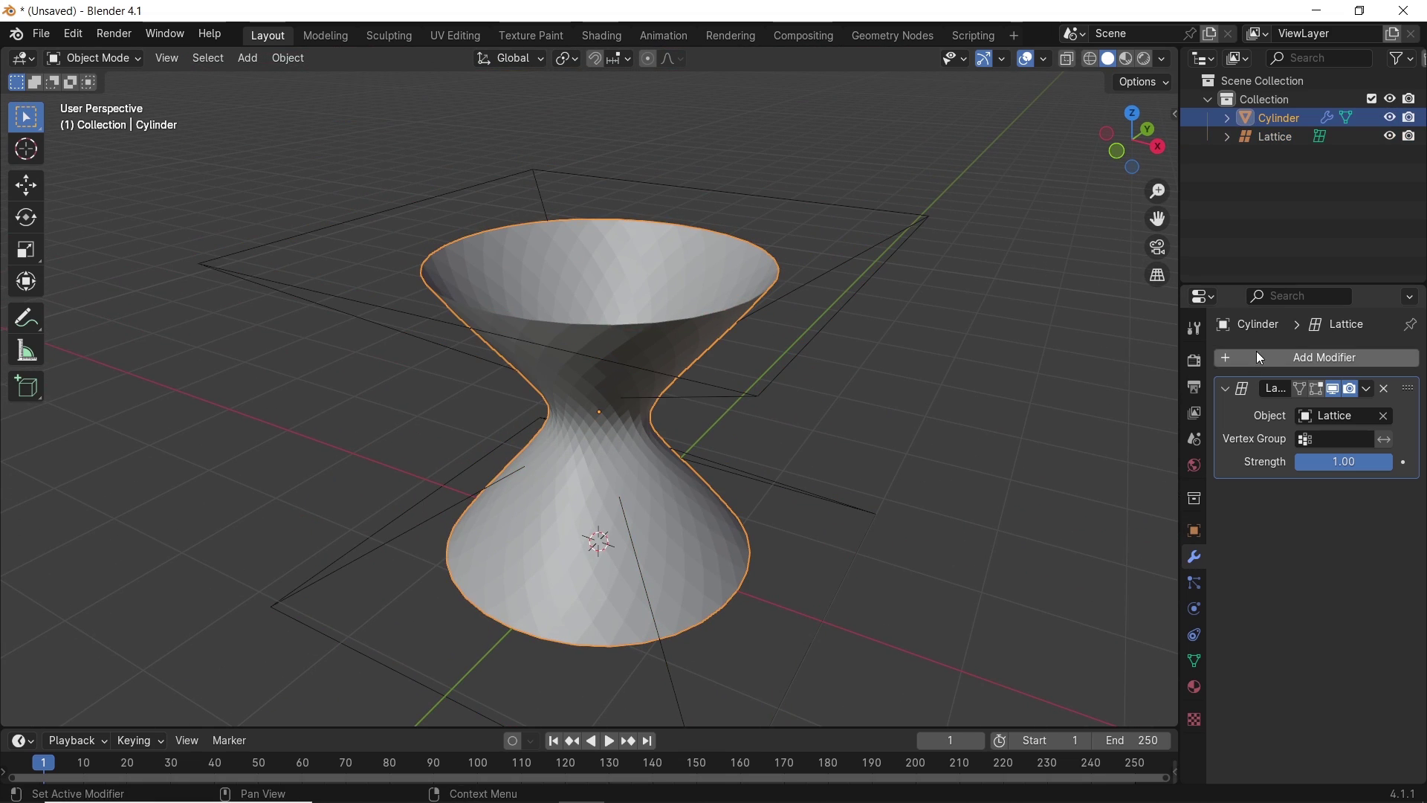
{"action": "left_click", "coordinate": [1261, 358]}
{"action": "mouse_move", "coordinate": [1257, 351]}
{"action": "left_click", "coordinate": [1011, 647]}
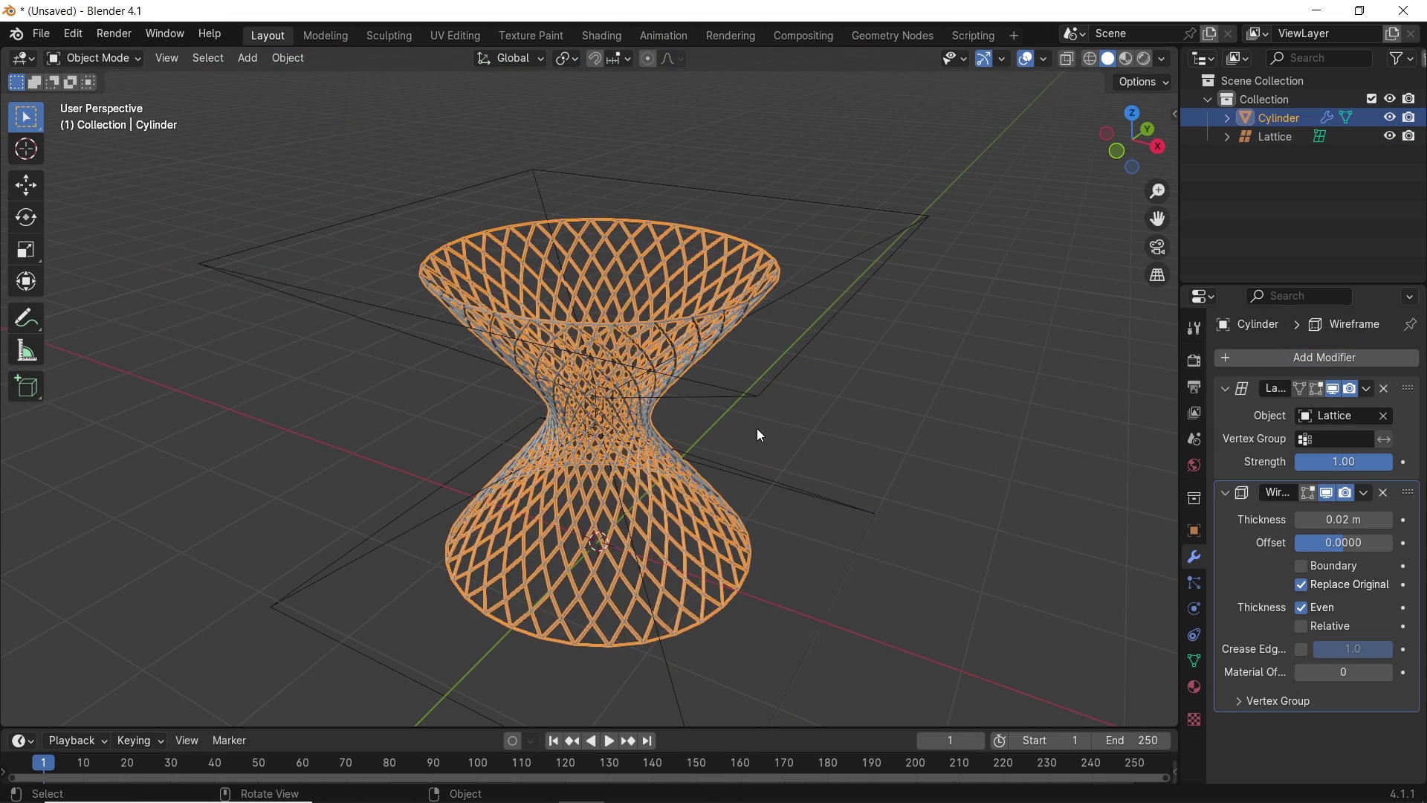
{"action": "middle_click_drag", "start_coordinate": [757, 428], "coordinate": [728, 348]}
{"action": "scroll", "coordinate": [707, 359], "scroll_direction": "up", "scroll_amount": 6}
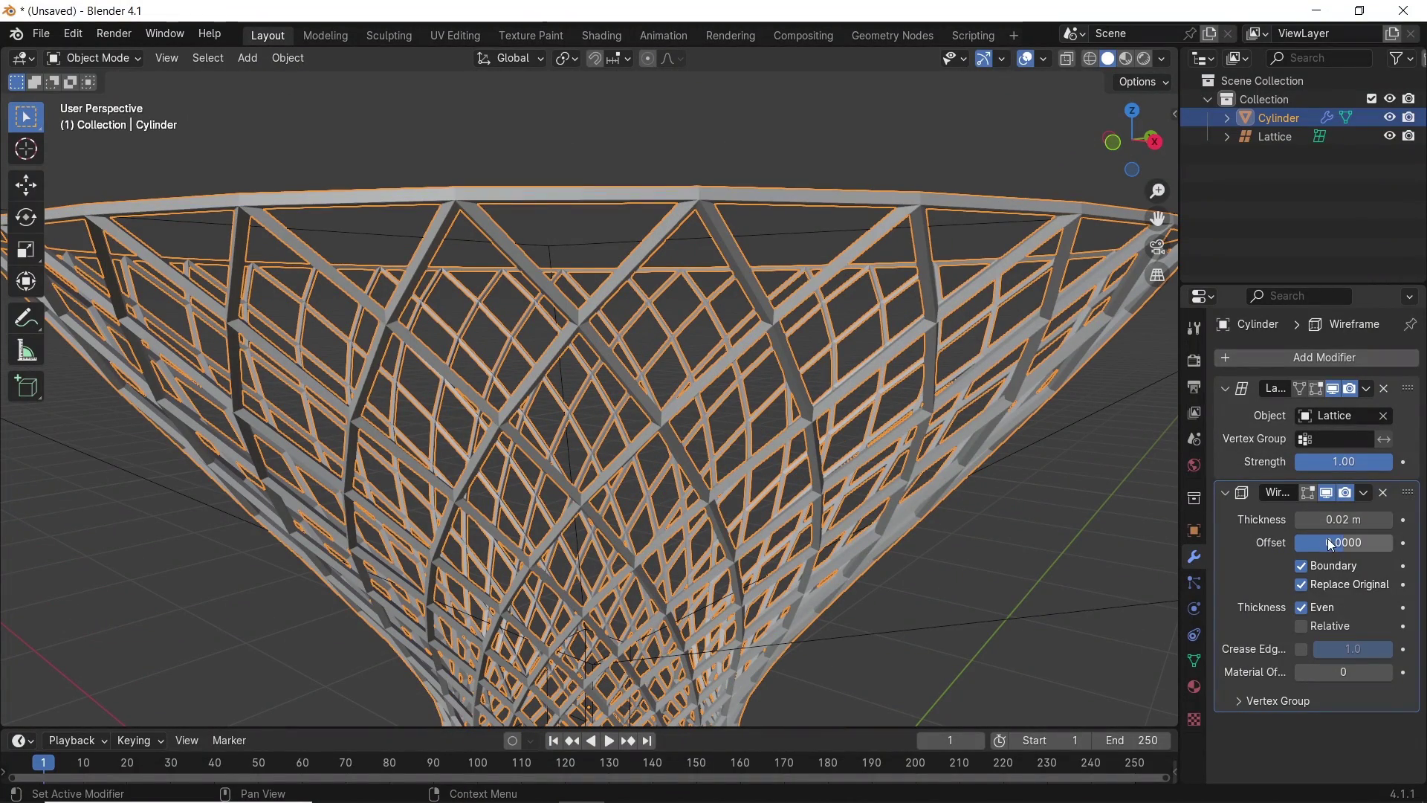
{"action": "left_click_drag", "start_coordinate": [1331, 544], "coordinate": [1368, 520]}
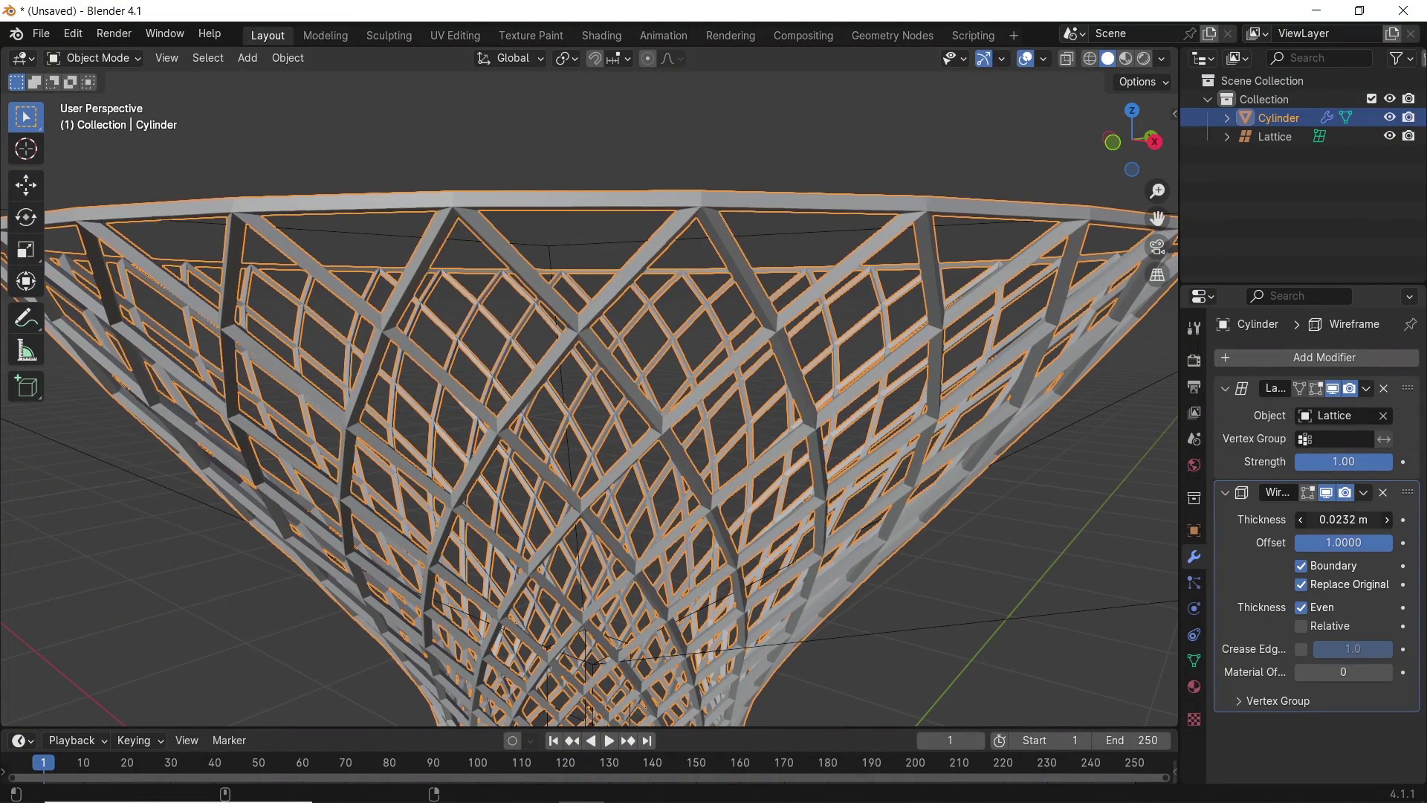
Add a Bevel modifier to the cylinder, then put the lattice into Edit Mode
{"action": "left_click", "coordinate": [1306, 358]}
{"action": "left_click", "coordinate": [1108, 376]}
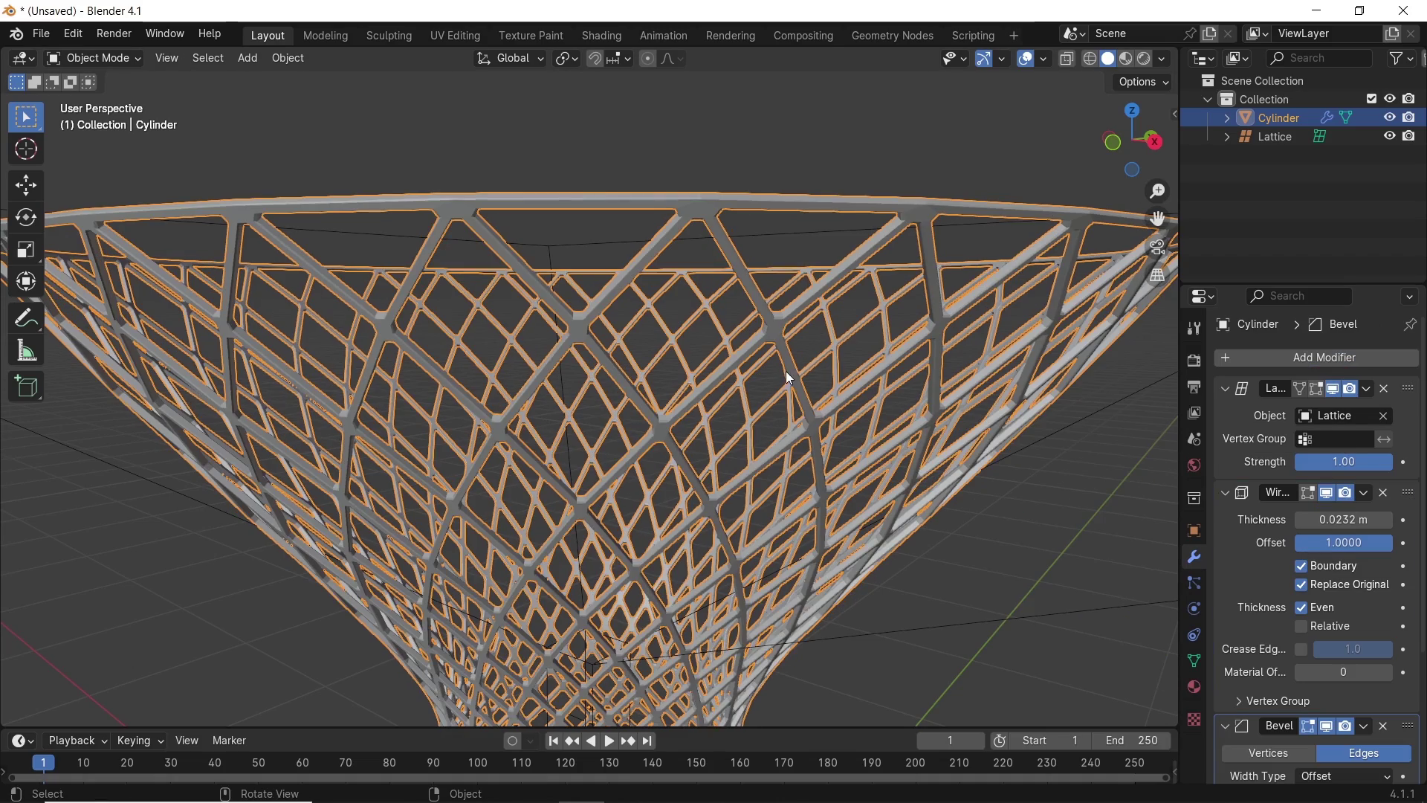
{"action": "scroll", "coordinate": [786, 372], "scroll_direction": "down", "scroll_amount": 5}
{"action": "middle_click_drag", "start_coordinate": [654, 428], "coordinate": [737, 359]}
{"action": "scroll", "coordinate": [738, 364], "scroll_direction": "down", "scroll_amount": 3}
{"action": "left_click", "coordinate": [770, 354]}
{"action": "key", "text": "Tab"}
Box-select the top lattice points, raise them, shift them along X, then lower one side
{"action": "key", "text": "b"}
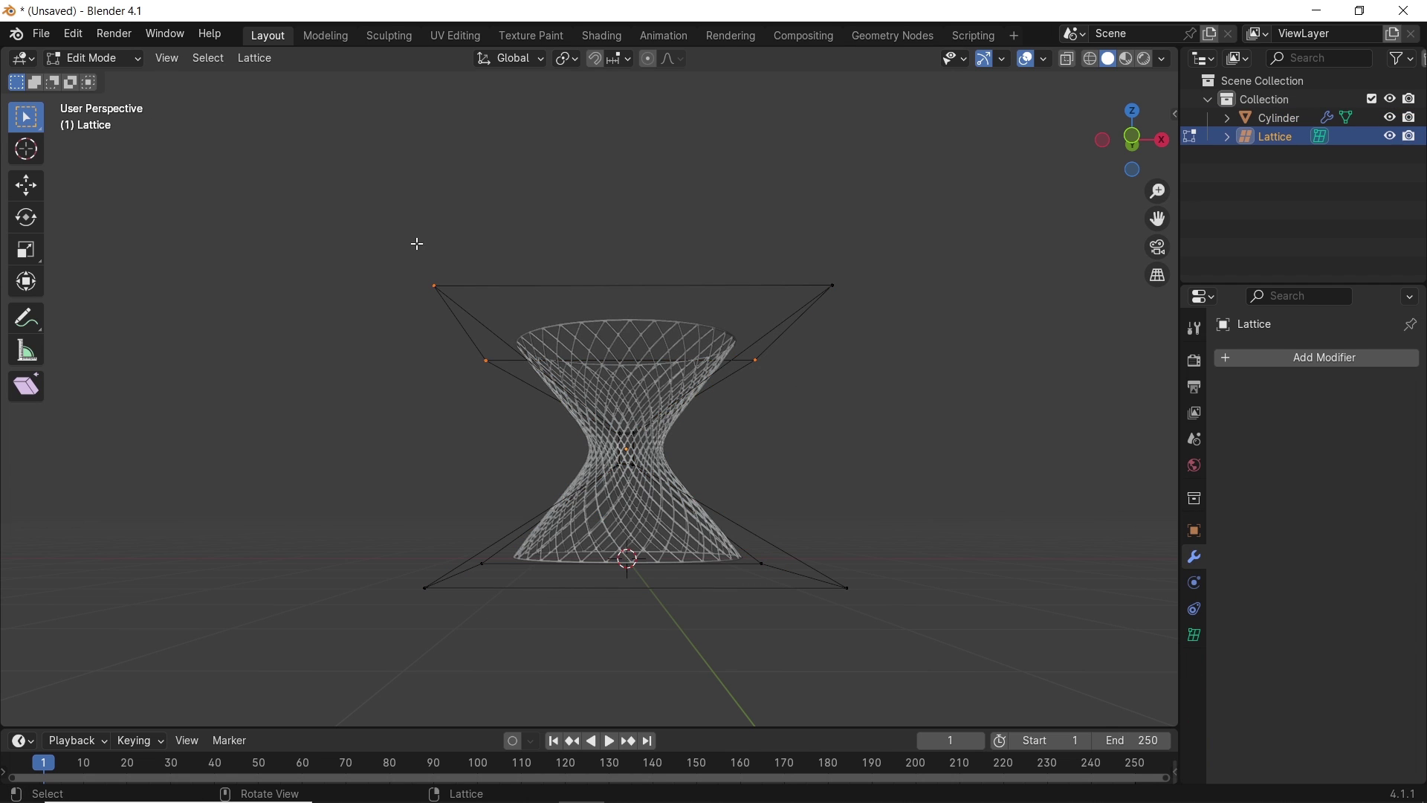
{"action": "middle_click_drag", "start_coordinate": [417, 243], "coordinate": [845, 360]}
{"action": "key", "text": "g"}
{"action": "key", "text": "z"}
{"action": "left_click", "coordinate": [800, 236]}
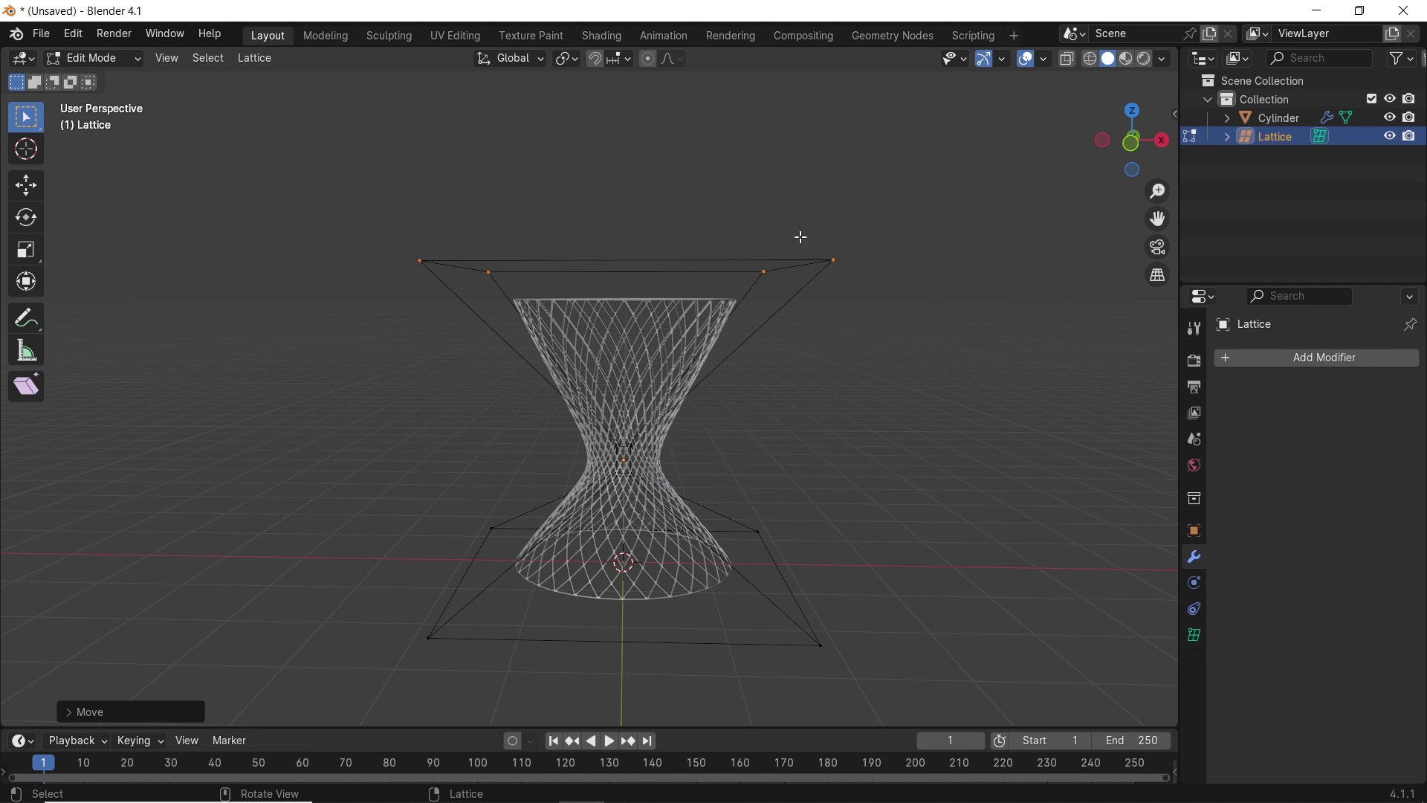
{"action": "key", "text": "g"}
{"action": "key", "text": "x"}
{"action": "left_click", "coordinate": [961, 340]}
{"action": "key", "text": "g"}
{"action": "key", "text": "z"}
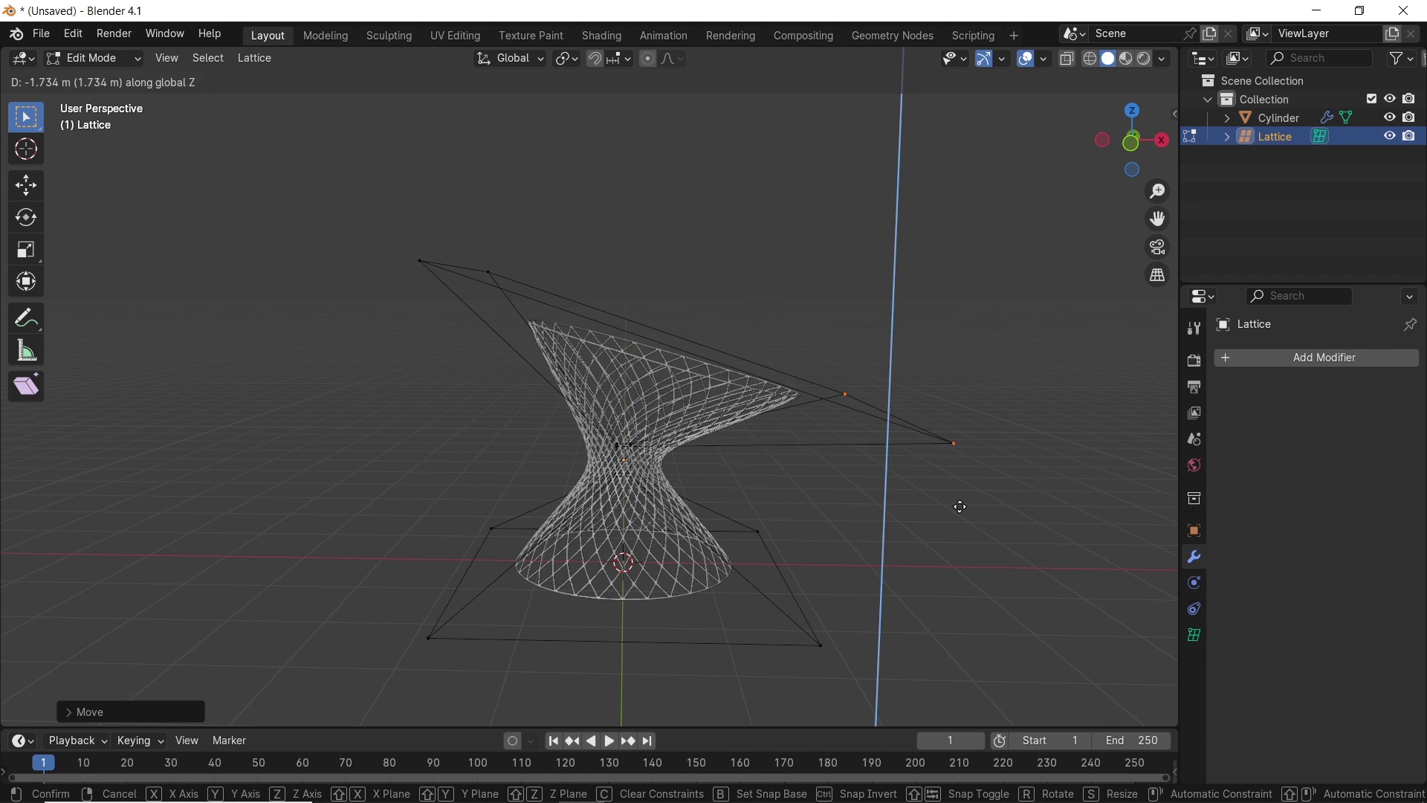
{"action": "left_click", "coordinate": [944, 491]}
Scale the top lattice points along Y and adjust their height along Z
{"action": "middle_click_drag", "start_coordinate": [944, 490], "coordinate": [854, 500]}
{"action": "key", "text": "s"}
{"action": "key", "text": "x"}
{"action": "key", "text": "y"}
{"action": "left_click", "coordinate": [710, 469]}
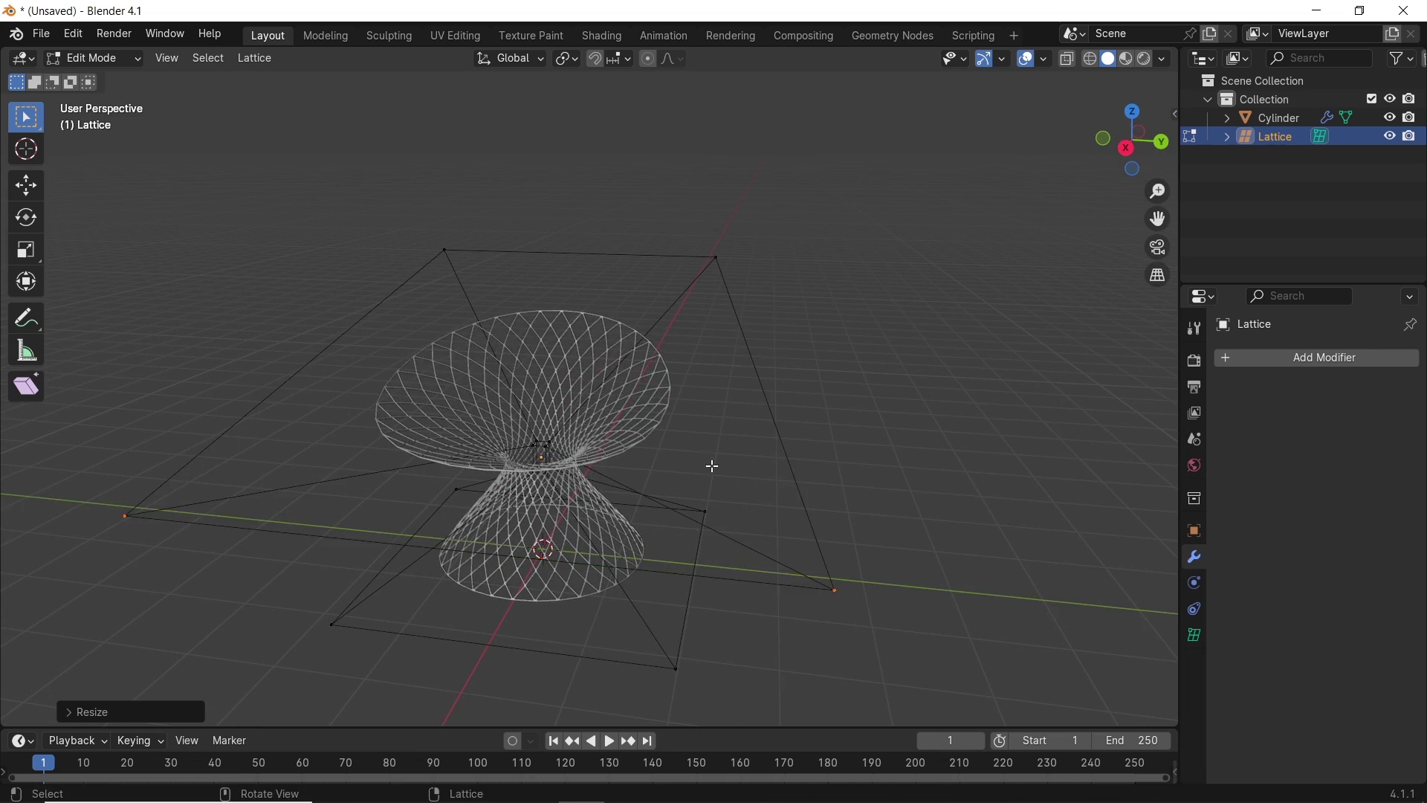
{"action": "middle_click_drag", "start_coordinate": [711, 469], "coordinate": [973, 396]}
{"action": "key", "text": "g"}
{"action": "key", "text": "z"}
{"action": "left_click", "coordinate": [966, 464]}
{"action": "key", "text": "g"}
{"action": "key", "text": "z"}
{"action": "left_click", "coordinate": [736, 332]}
Widen the tilted top points, scaling them in the horizontal plane
{"action": "key", "text": "s"}
{"action": "middle_click_drag", "start_coordinate": [736, 332], "coordinate": [628, 552]}
{"action": "left_click", "coordinate": [748, 318]}
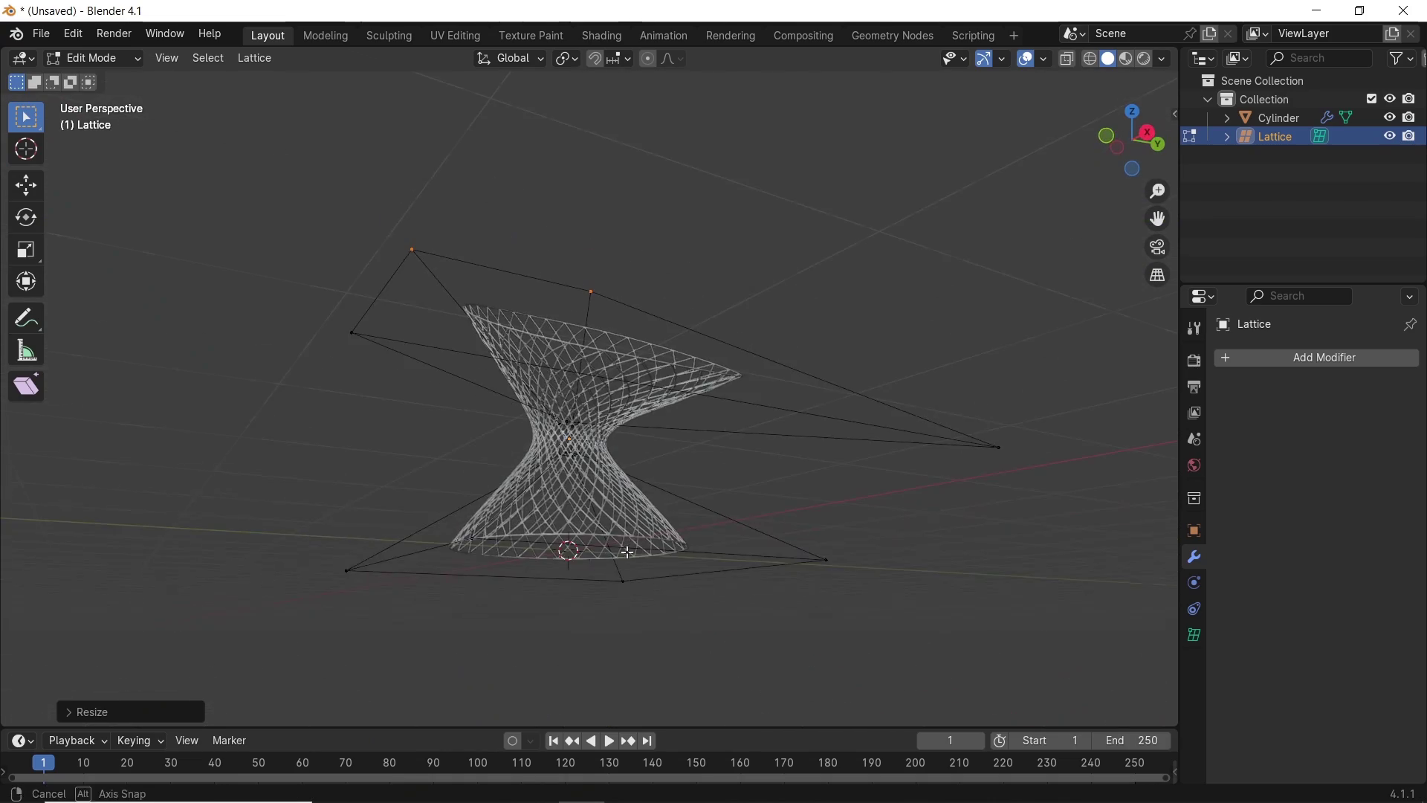
{"action": "middle_click_drag", "start_coordinate": [929, 670], "coordinate": [738, 477]}
{"action": "key", "text": "s"}
{"action": "key", "text": "shift+z"}
{"action": "left_click", "coordinate": [863, 548]}
Return to Object Mode, deselect the lattice, and inspect the chair-like wireframe
{"action": "key", "text": "Tab"}
{"action": "middle_click_drag", "start_coordinate": [720, 405], "coordinate": [974, 87]}
{"action": "left_click", "coordinate": [974, 87]}
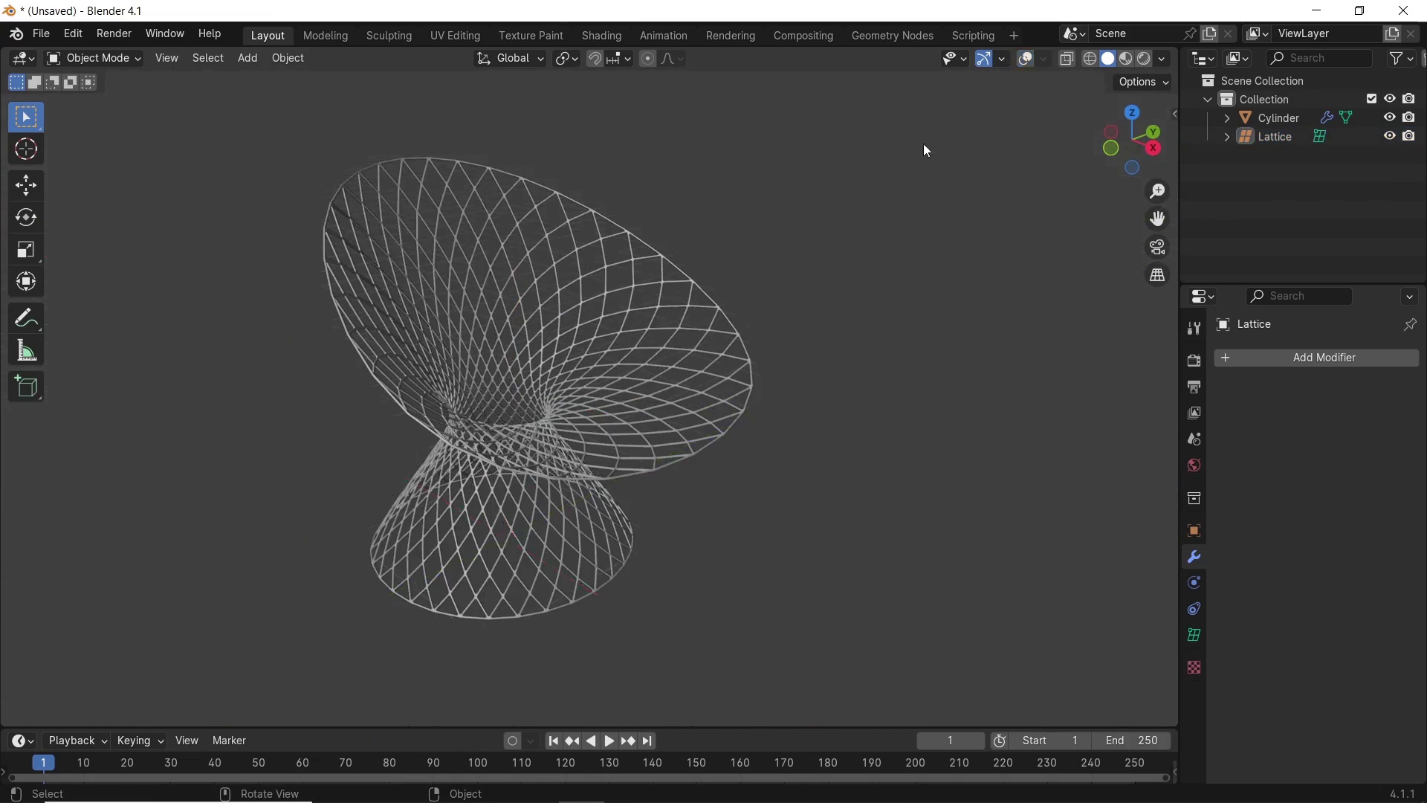
{"action": "middle_click_drag", "start_coordinate": [928, 151], "coordinate": [632, 383]}
{"action": "scroll", "coordinate": [507, 350], "scroll_direction": "up", "scroll_amount": 5}
{"action": "scroll", "coordinate": [596, 355], "scroll_direction": "down", "scroll_amount": 3}
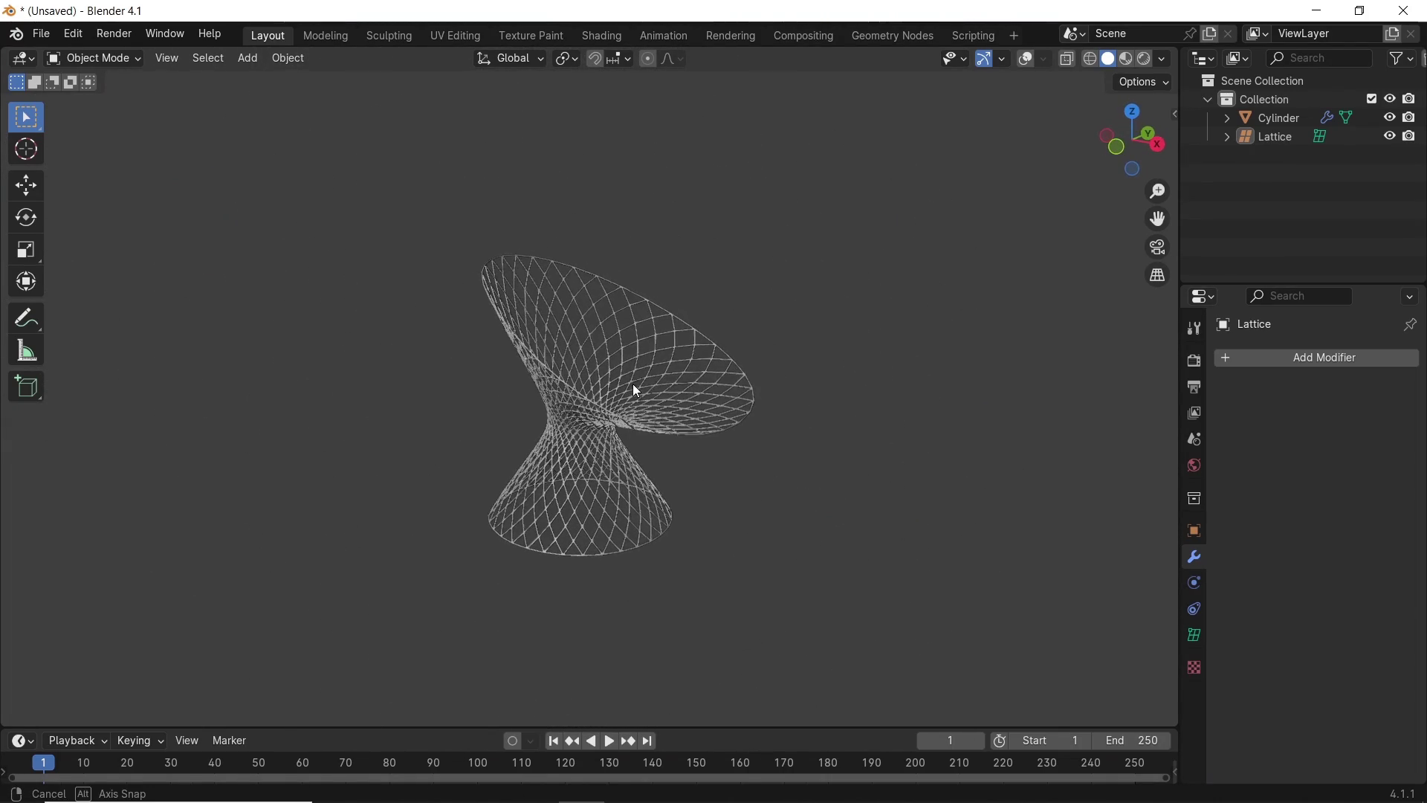
{"action": "left_click", "coordinate": [650, 378]}
{"action": "key", "text": "Tab"}
{"action": "key", "text": "Tab"}
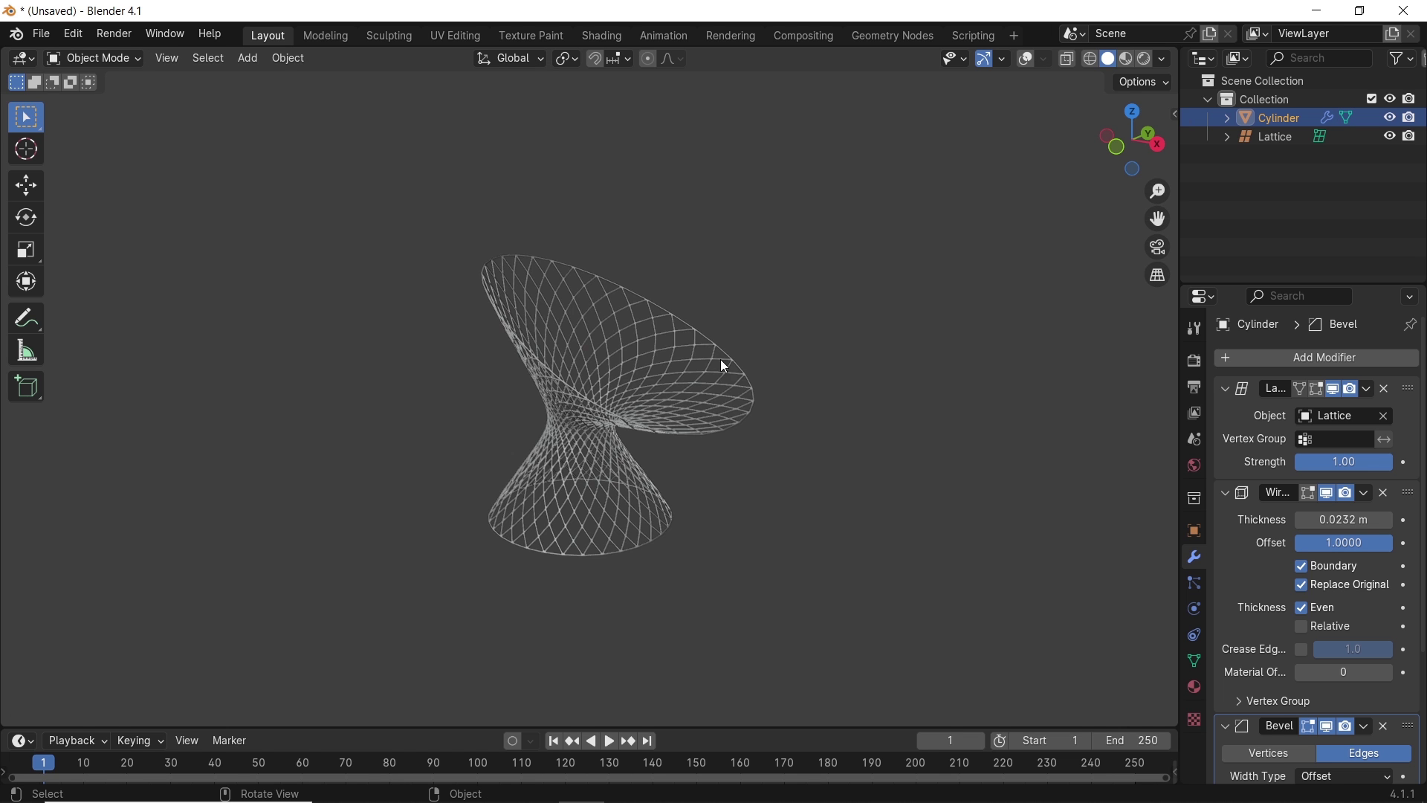
{"action": "middle_click_drag", "start_coordinate": [721, 364], "coordinate": [660, 408]}
{"action": "scroll", "coordinate": [660, 408], "scroll_direction": "up", "scroll_amount": 3}
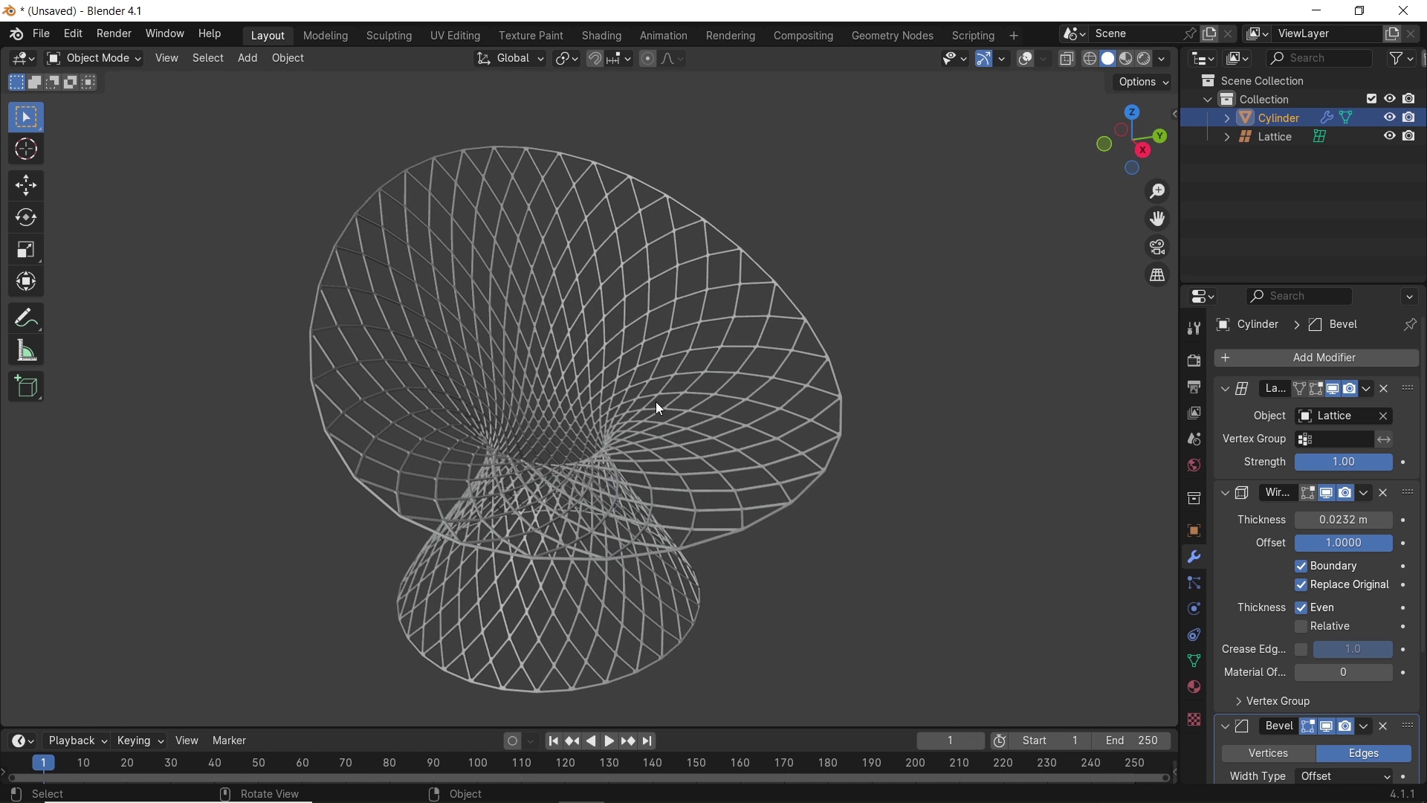